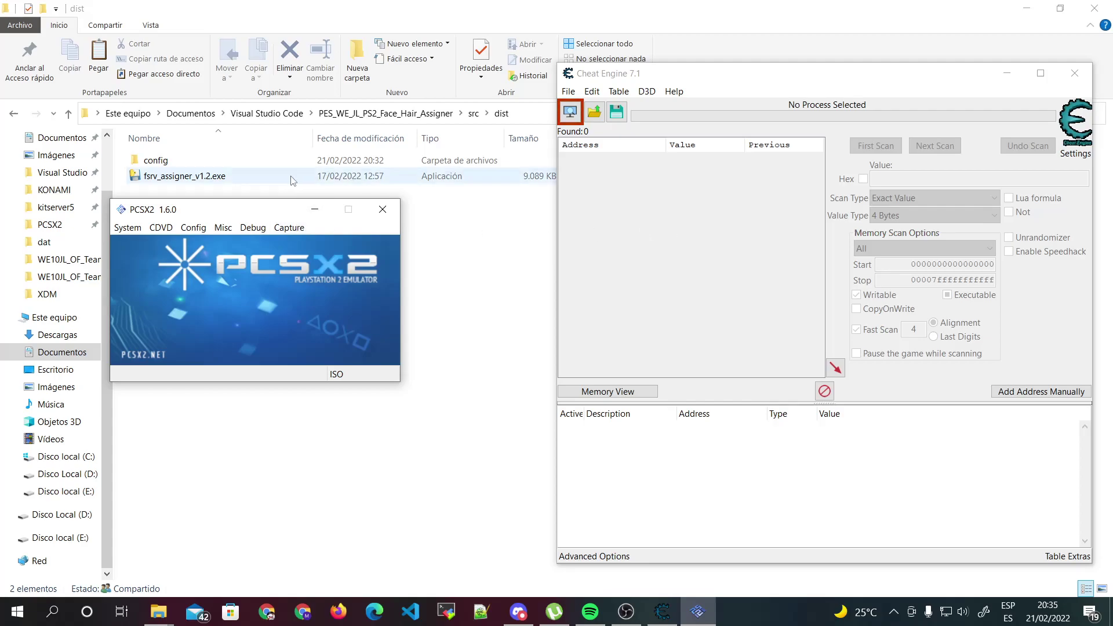
Open the config folder and bring up the context menu for jlwe10.yaml.
{"action": "double_click", "coordinate": [152, 160]}
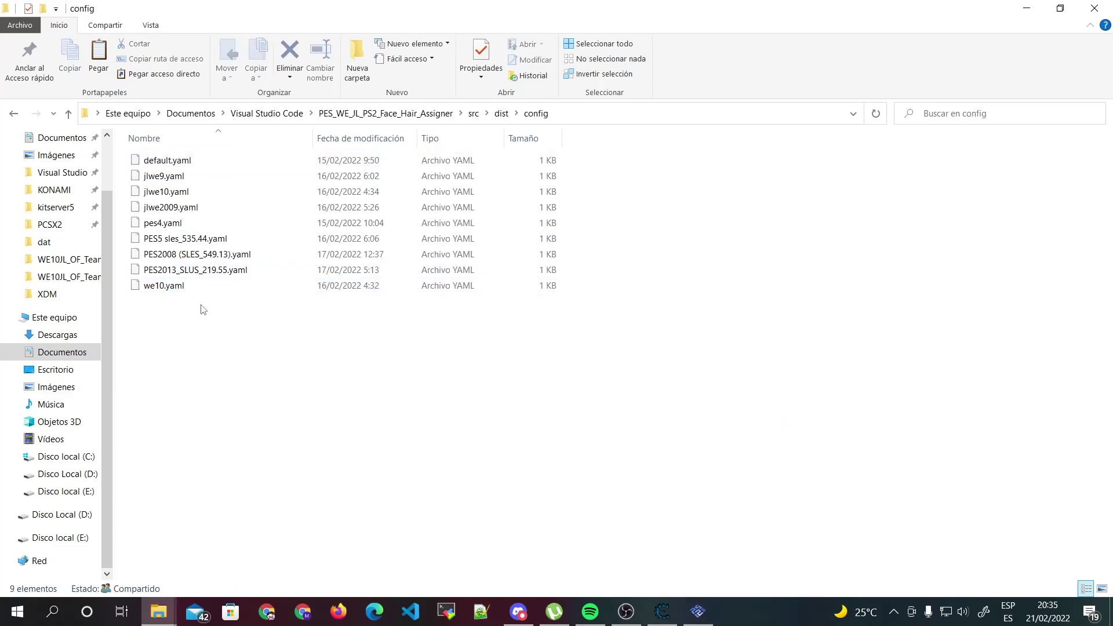
{"action": "left_click", "coordinate": [166, 240]}
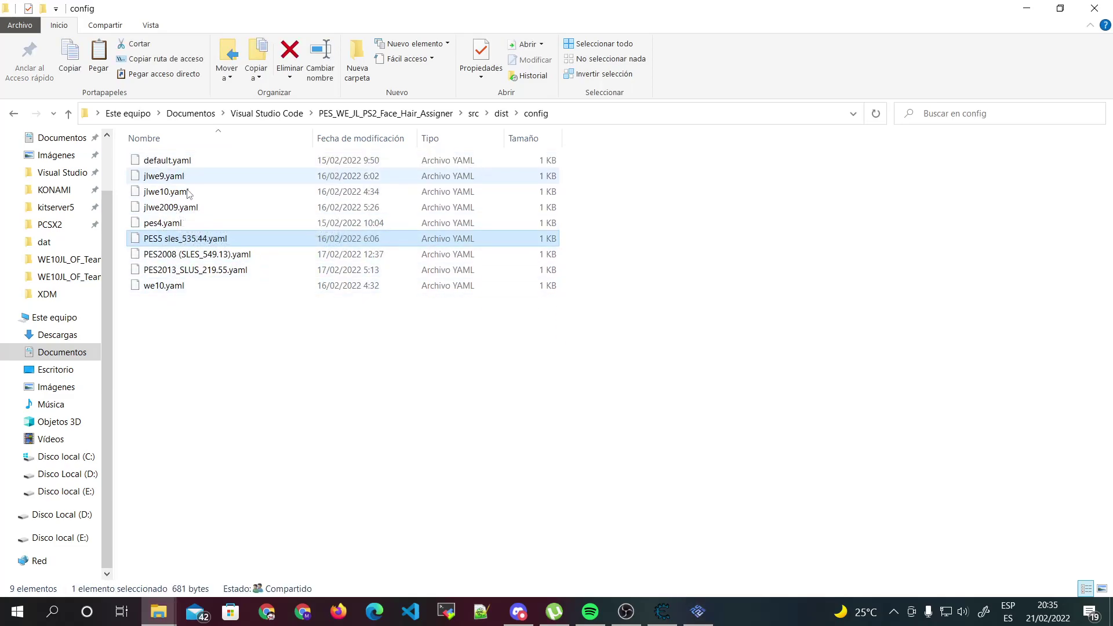
{"action": "left_click", "coordinate": [161, 198]}
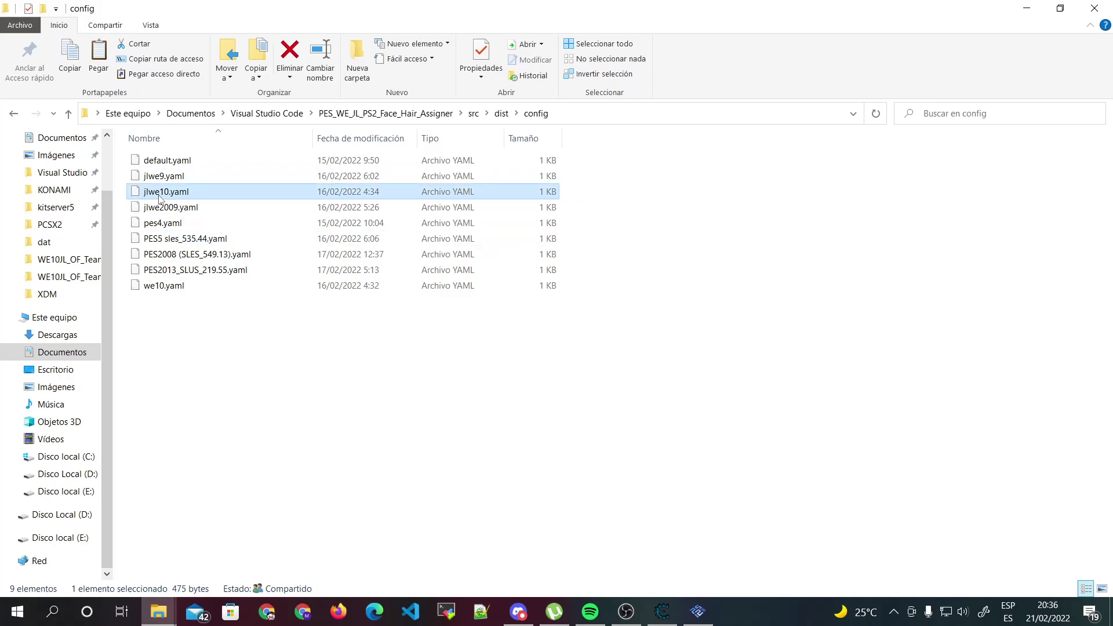
{"action": "right_click", "coordinate": [160, 197]}
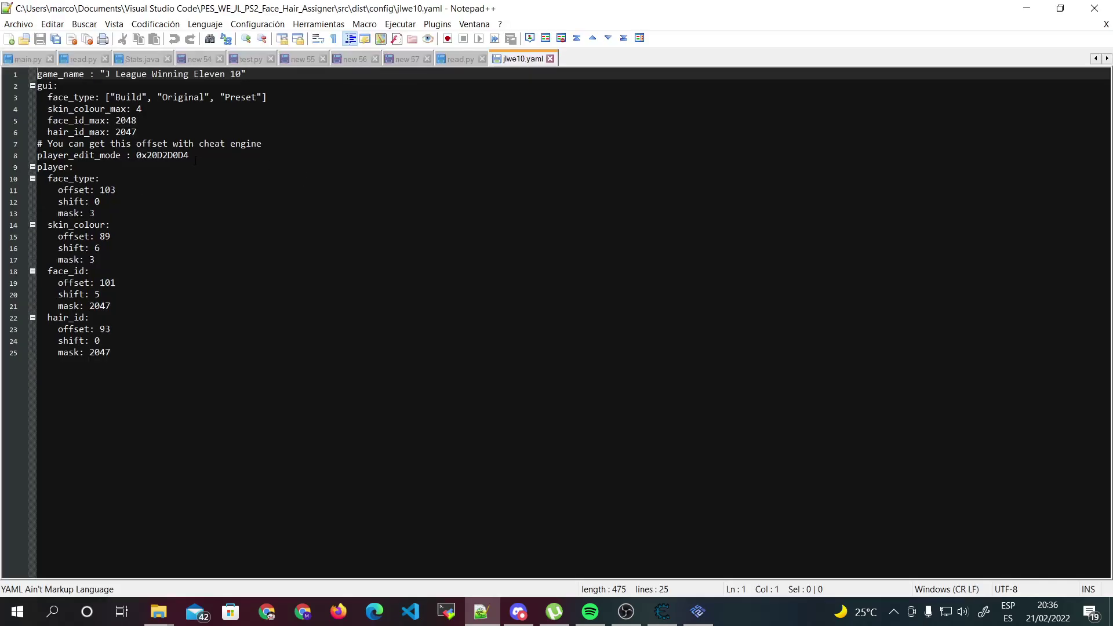
Check the player_edit_mode address 0x20D2D0D4 in jlwe10.yaml, then bring Cheat Engine forward.
{"action": "left_click", "coordinate": [195, 164]}
{"action": "left_click", "coordinate": [174, 156]}
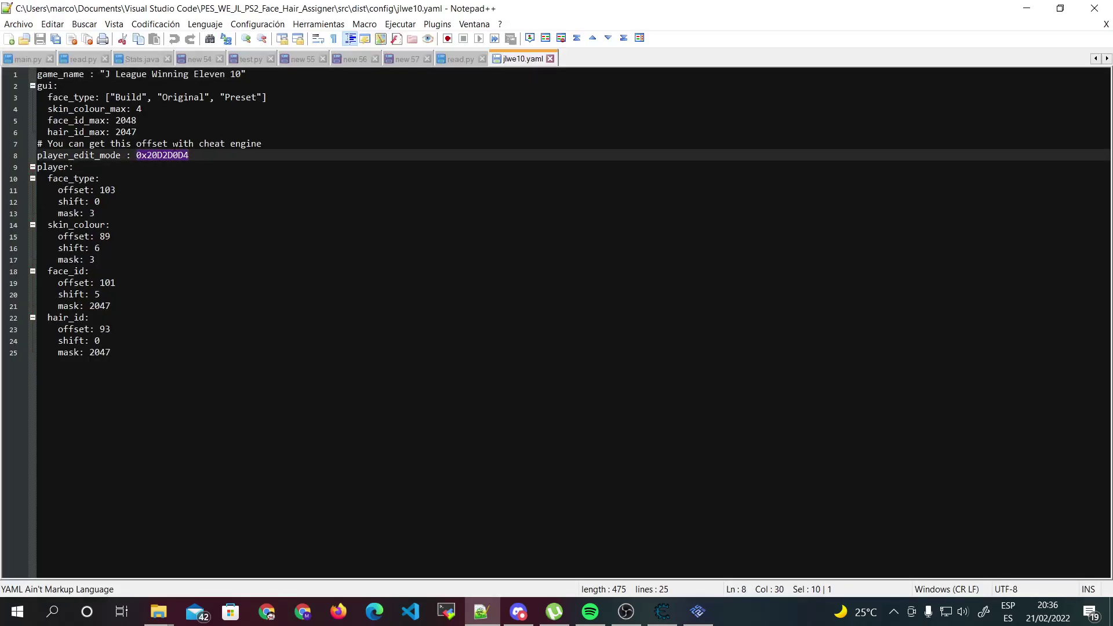
{"action": "left_click", "coordinate": [147, 156]}
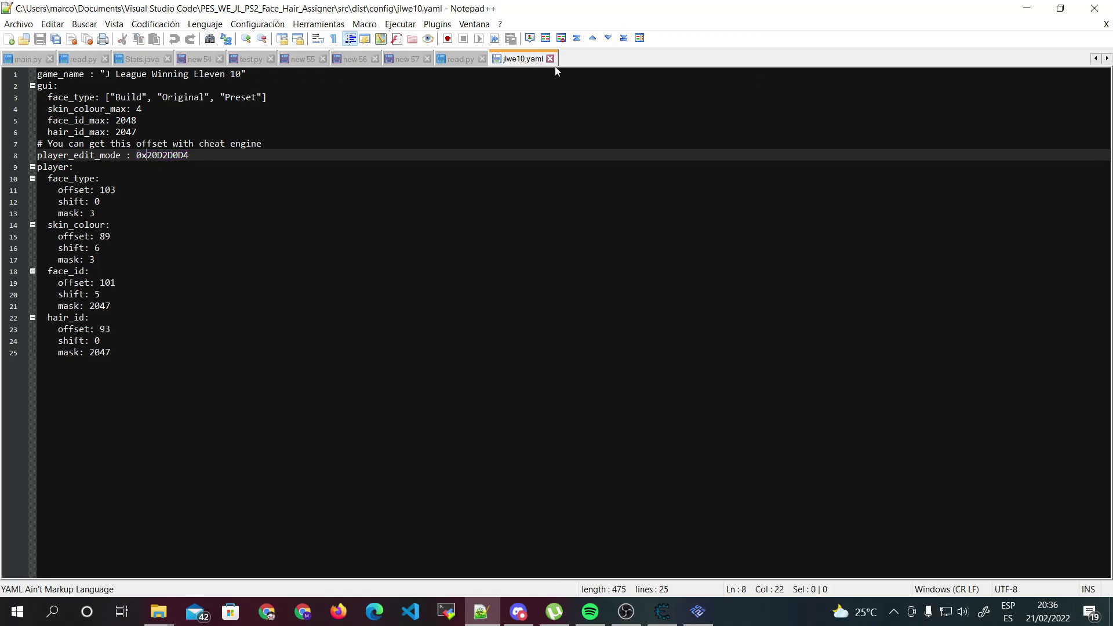
{"action": "left_click", "coordinate": [1027, 8]}
{"action": "left_click", "coordinate": [662, 612]}
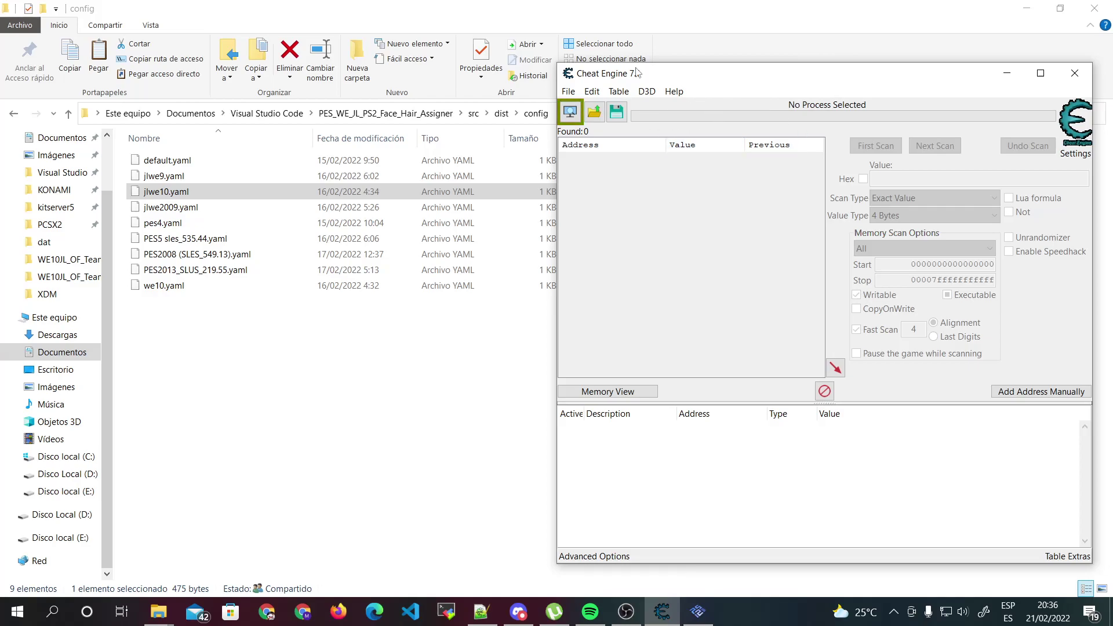
Check PCSX2's ISO Selector setting and boot the game ISO in fast mode.
{"action": "left_click", "coordinate": [501, 115]}
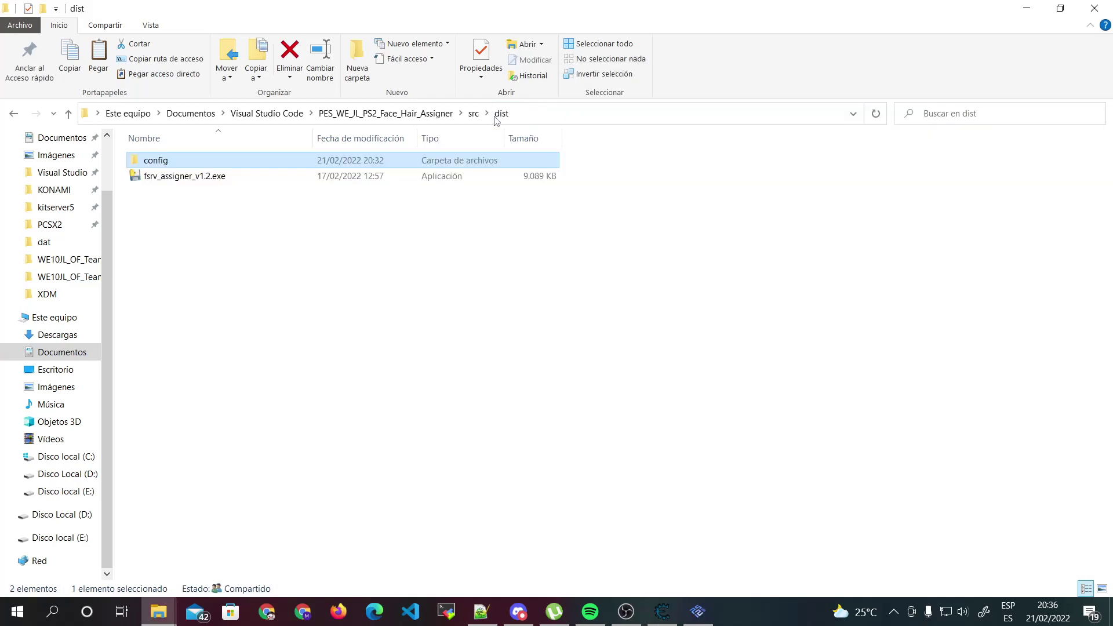
{"action": "left_click", "coordinate": [223, 313]}
{"action": "left_click", "coordinate": [698, 612]}
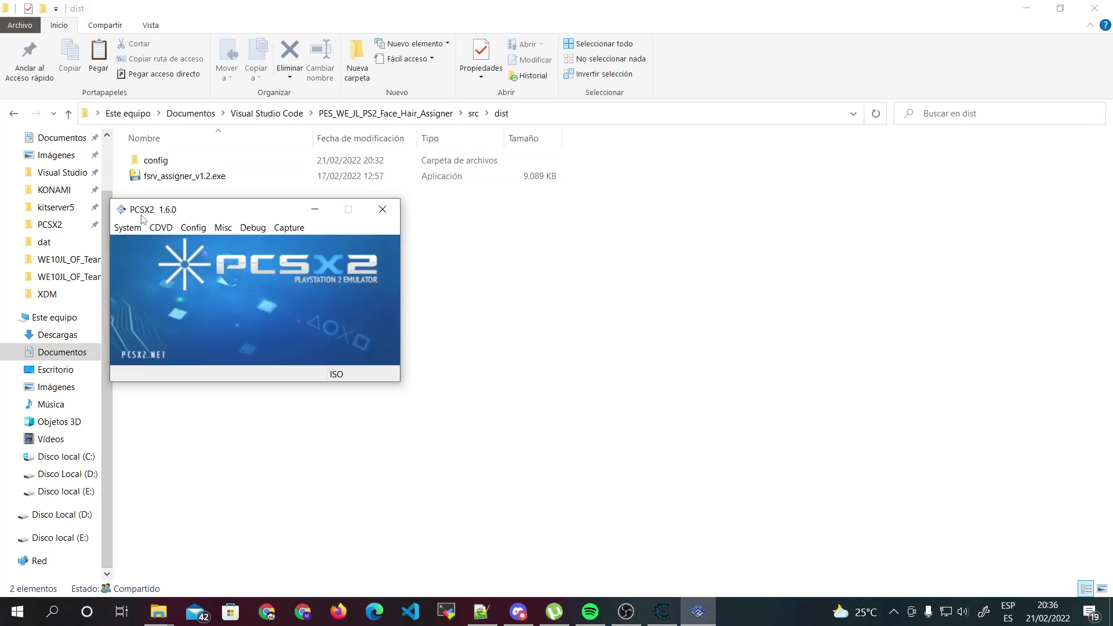
{"action": "left_click", "coordinate": [127, 228]}
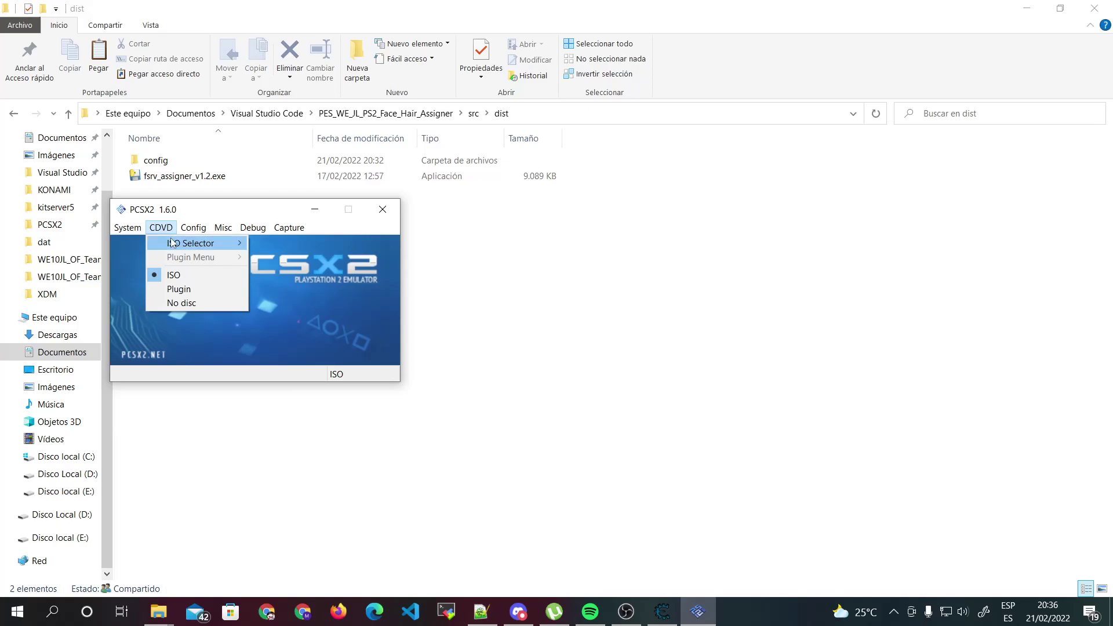
{"action": "mouse_move", "coordinate": [174, 243]}
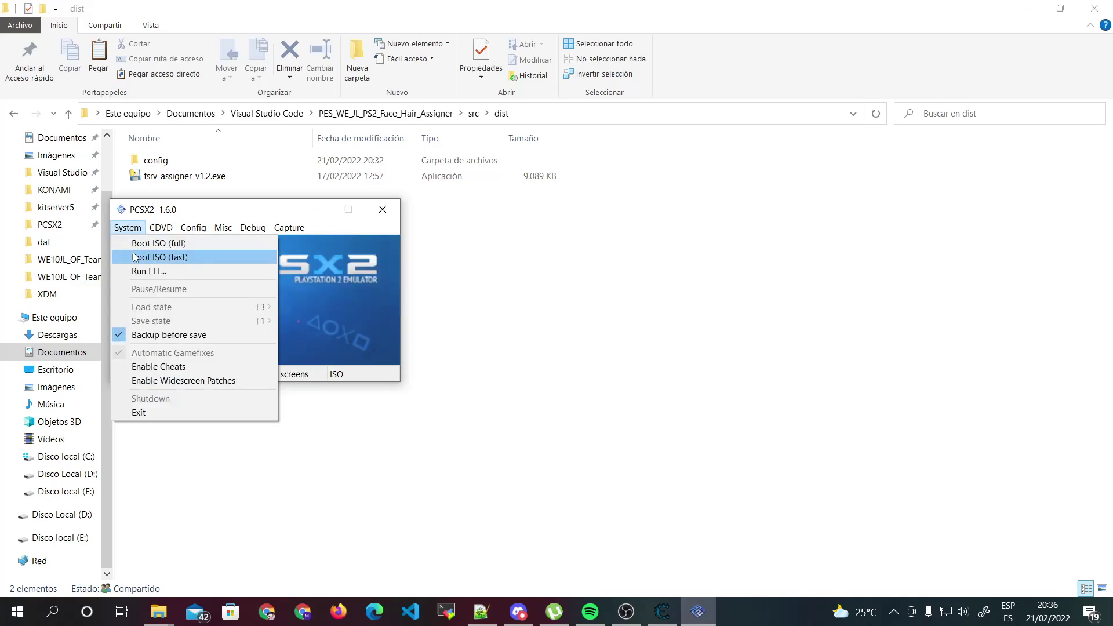
{"action": "left_click", "coordinate": [133, 252]}
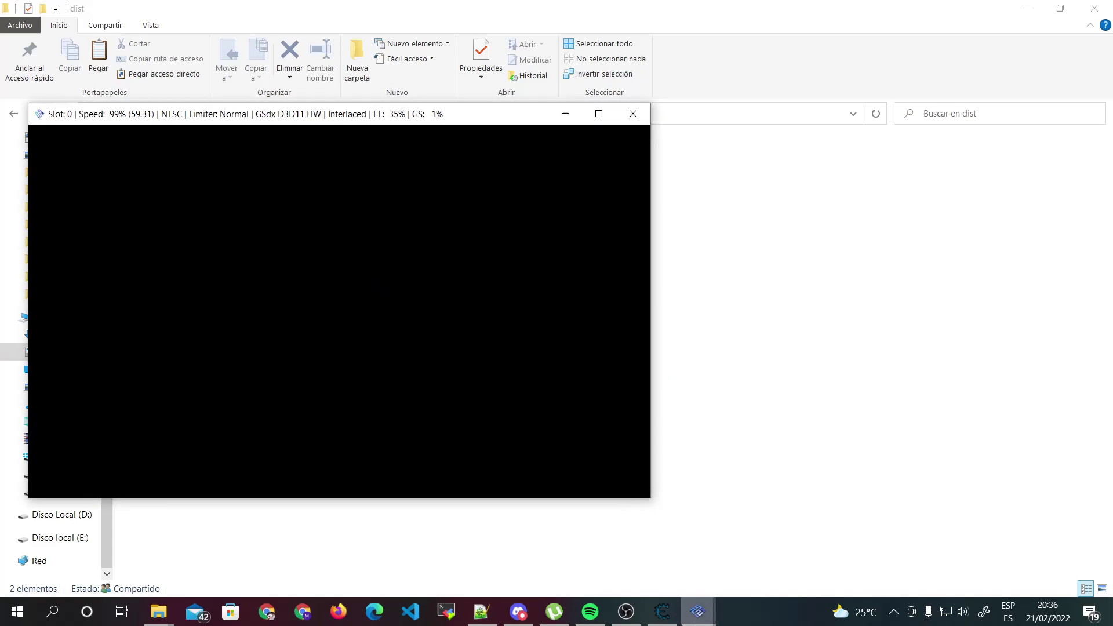
Attach Cheat Engine to the 0000100C-pcsx2.exe process from the Process List.
{"action": "left_click", "coordinate": [662, 612]}
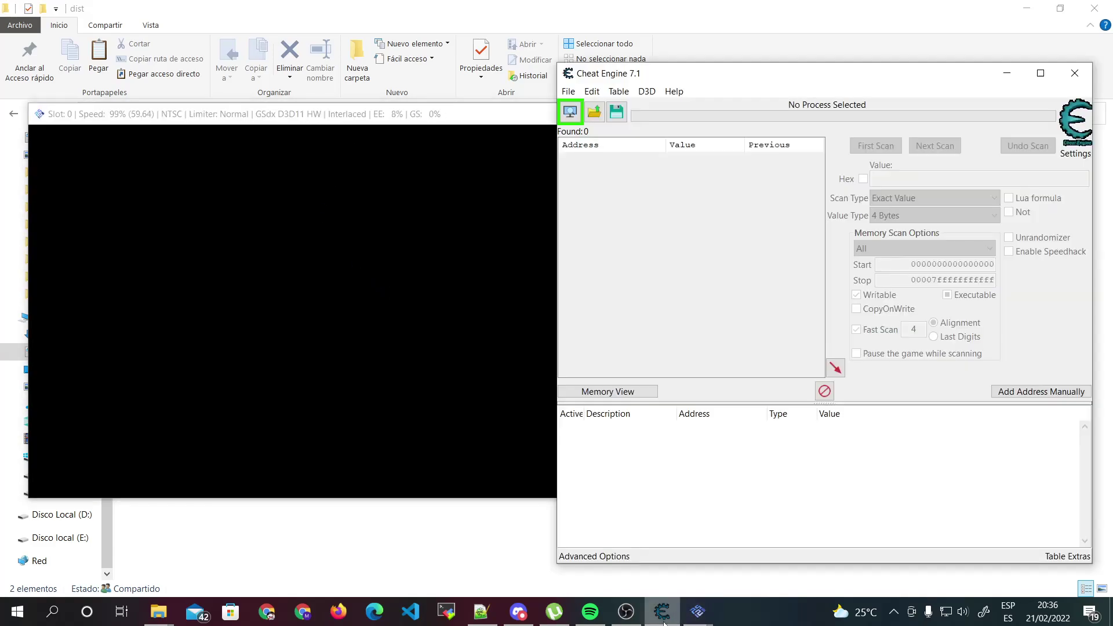
{"action": "left_click", "coordinate": [569, 112]}
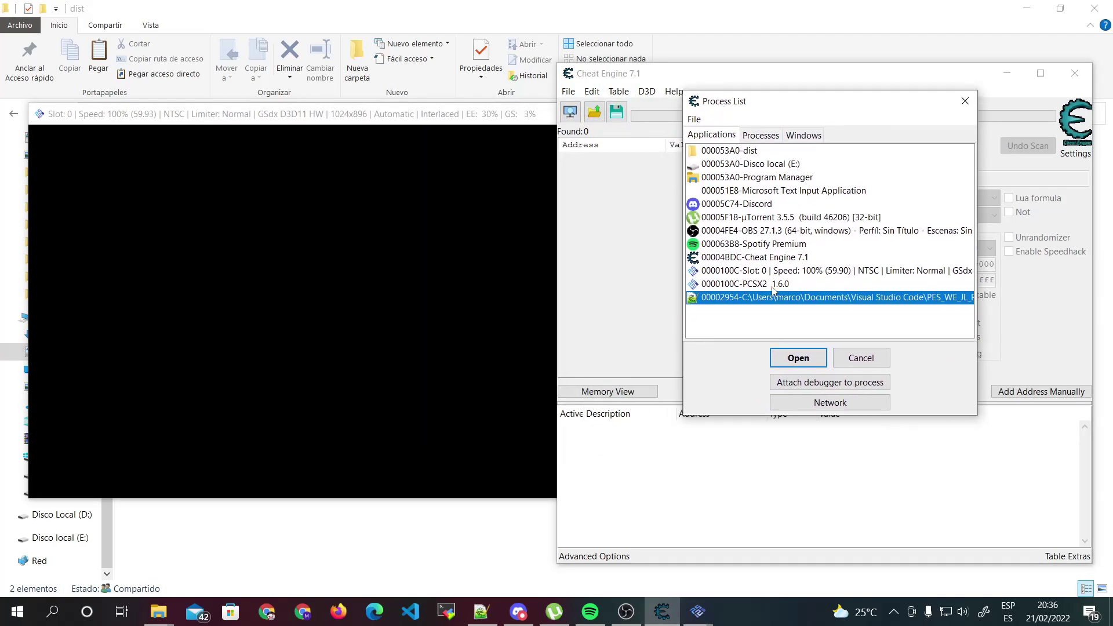
{"action": "left_click", "coordinate": [773, 287]}
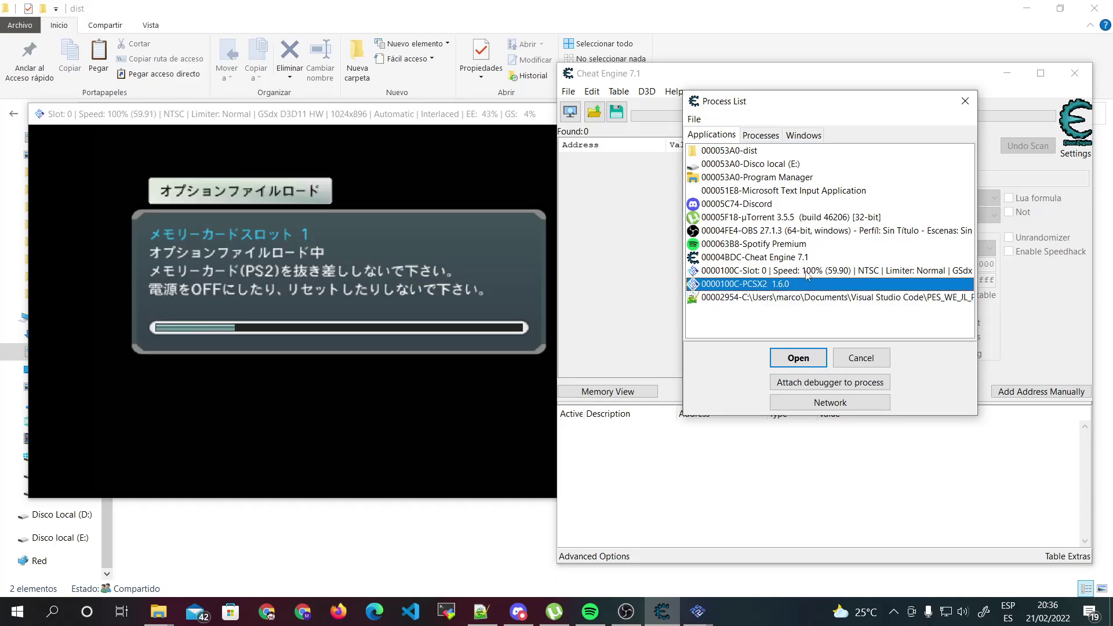
{"action": "double_click", "coordinate": [777, 285]}
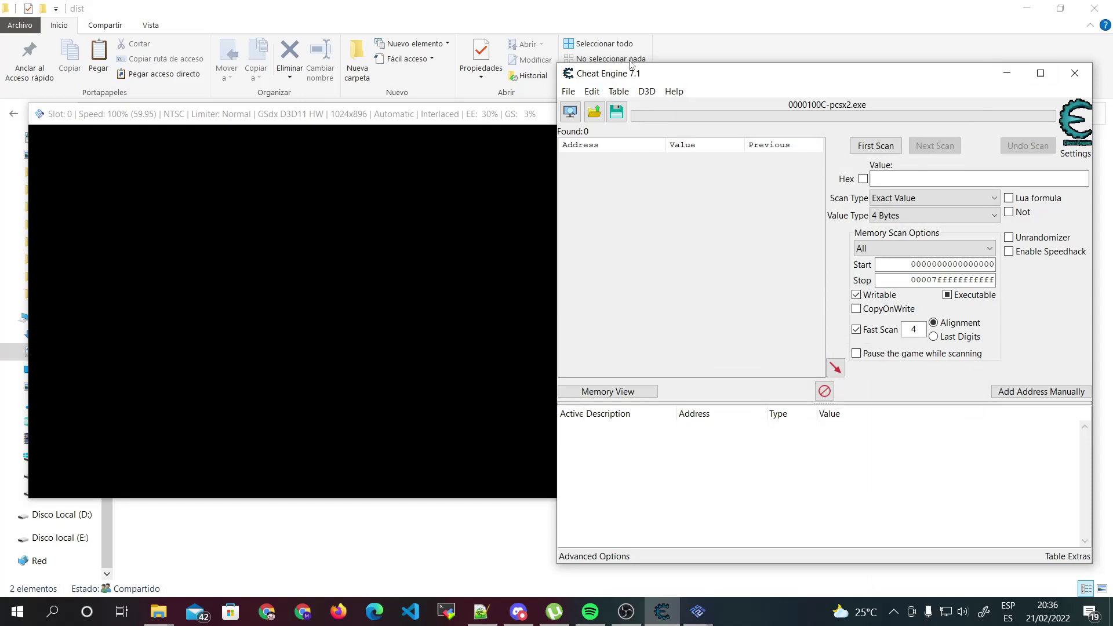
Move the PCSX2 game window up and to the left.
{"action": "left_click_drag", "start_coordinate": [340, 116], "coordinate": [324, 93]}
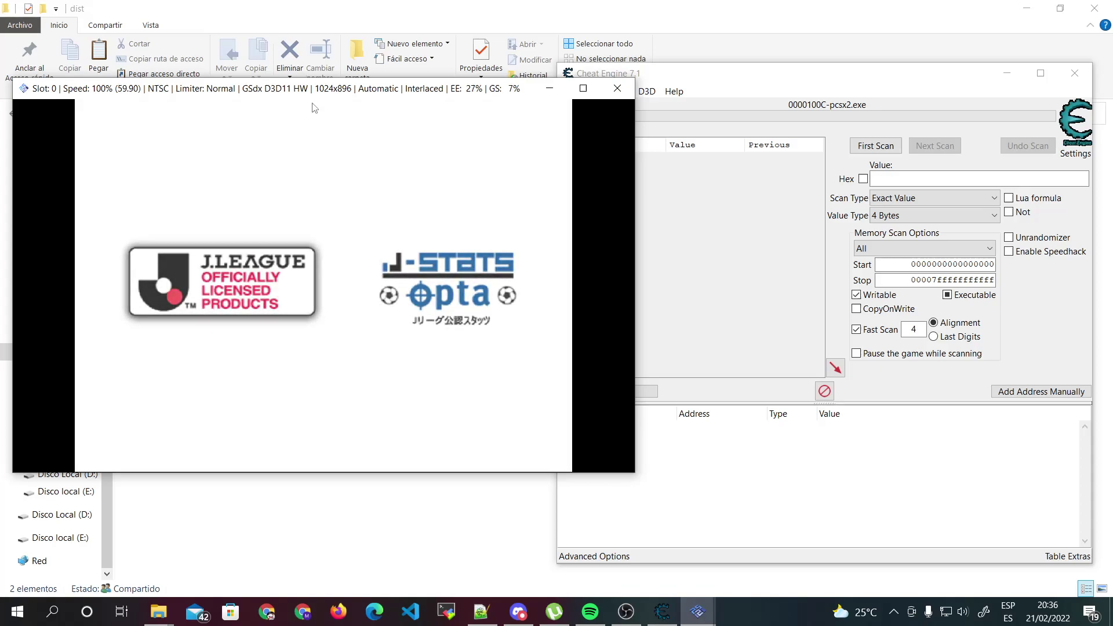
{"action": "right_click", "coordinate": [331, 90]}
{"action": "left_click", "coordinate": [284, 91]}
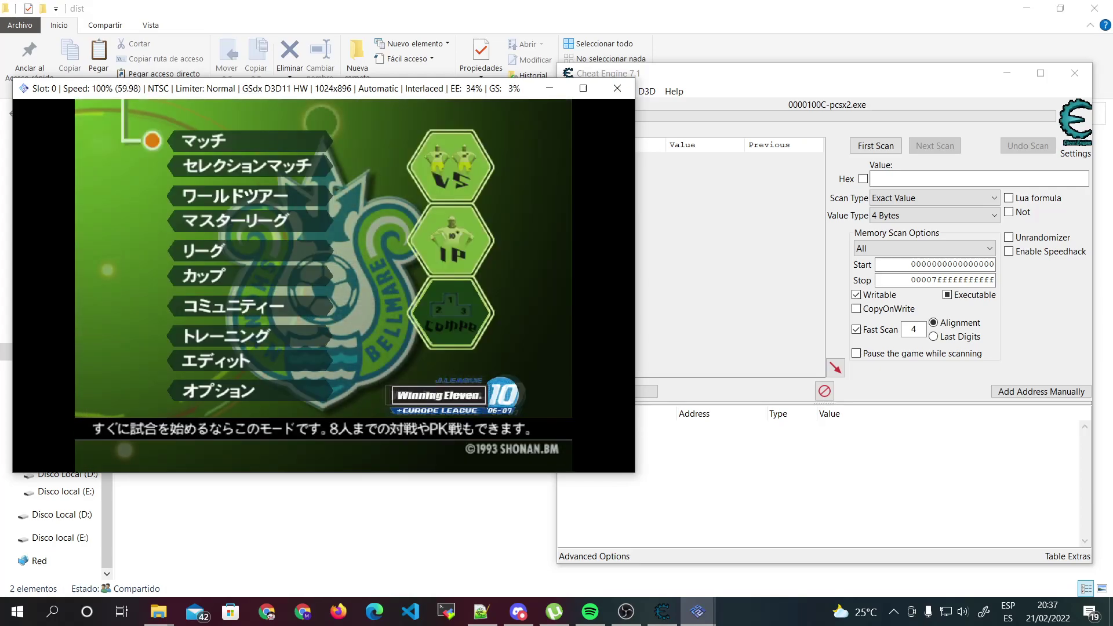
Enter Edit mode's player editing and move the league choice to Liga Española LFP.
{"action": "key", "text": "Up"}
{"action": "key", "text": "Up"}
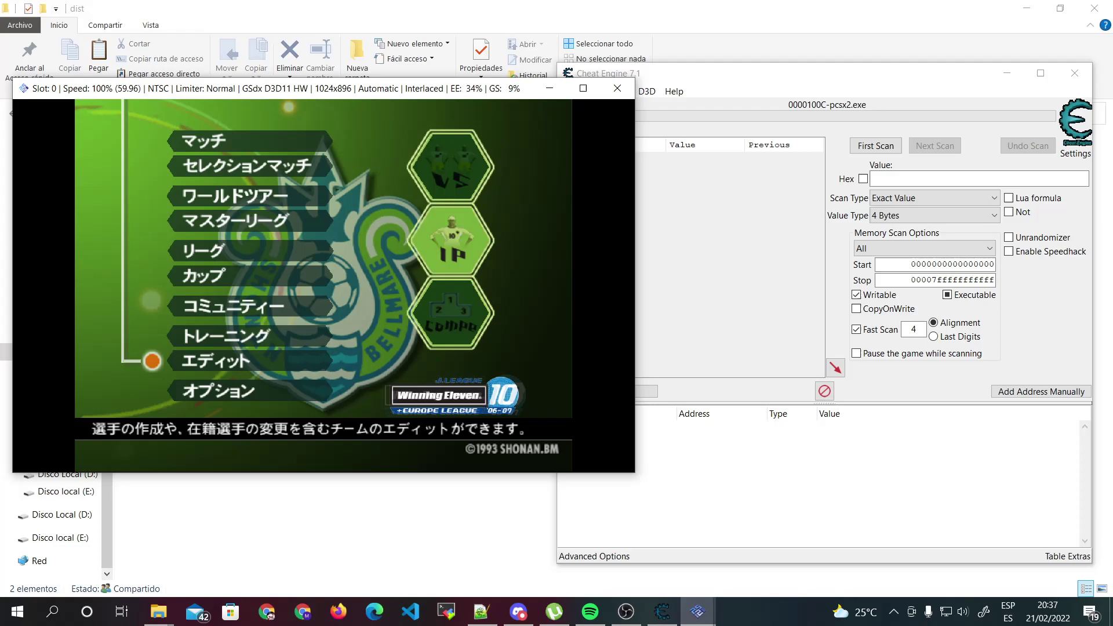
{"action": "key", "text": "Return"}
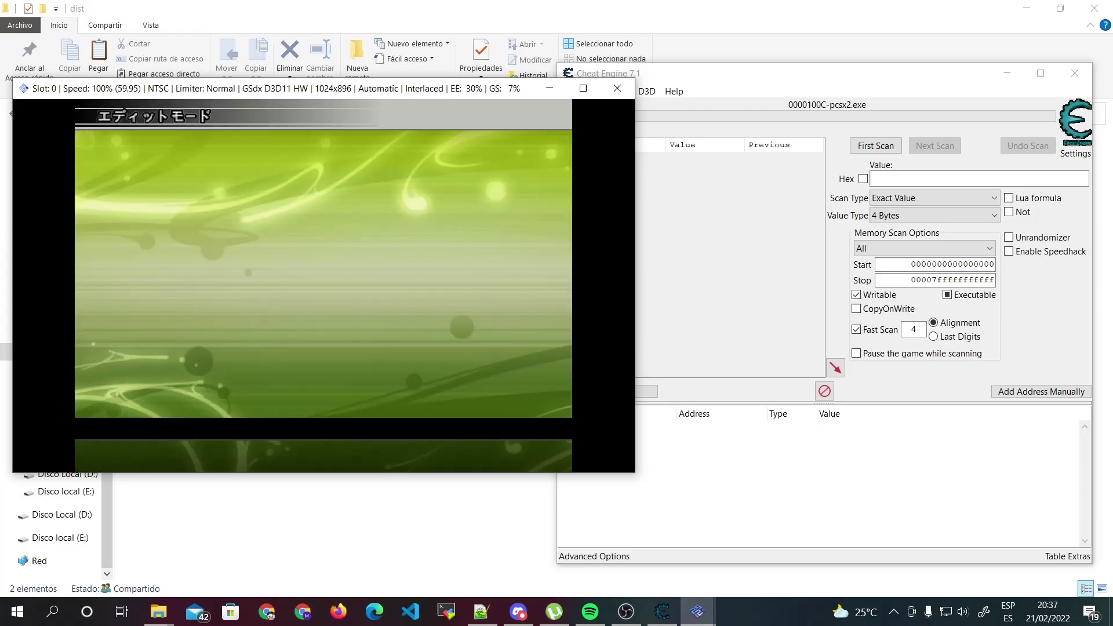
{"action": "key", "text": "Return"}
{"action": "key", "text": "Right"}
{"action": "key", "text": "Right"}
{"action": "key", "text": "Down"}
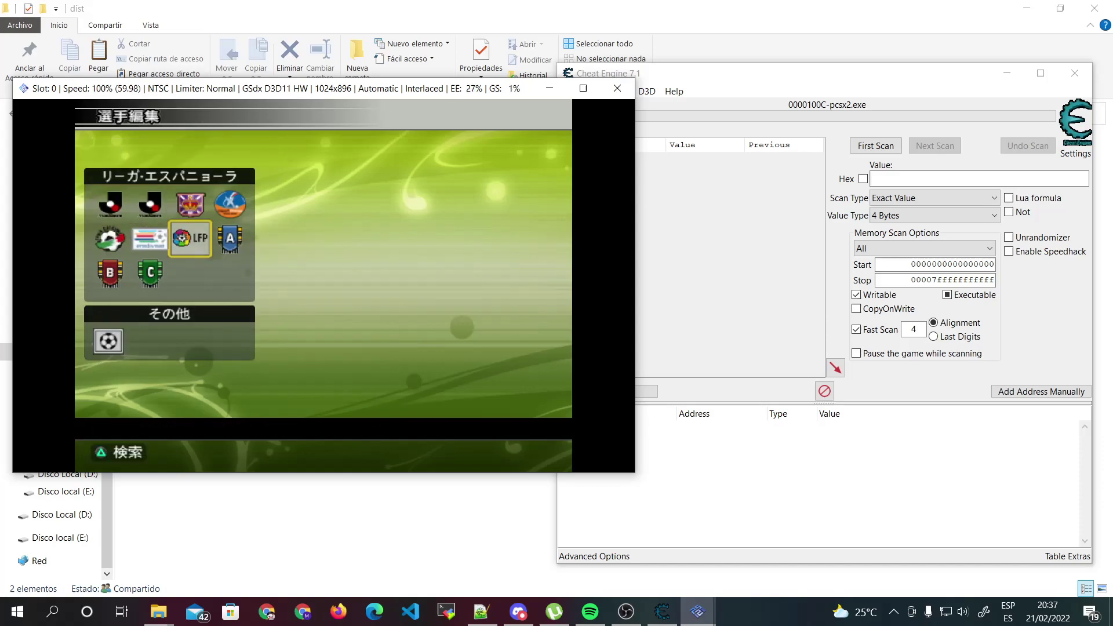
Open Barcelona's player list and open the third forward's edit menu.
{"action": "key", "text": "Return"}
{"action": "key", "text": "Right"}
{"action": "key", "text": "Right"}
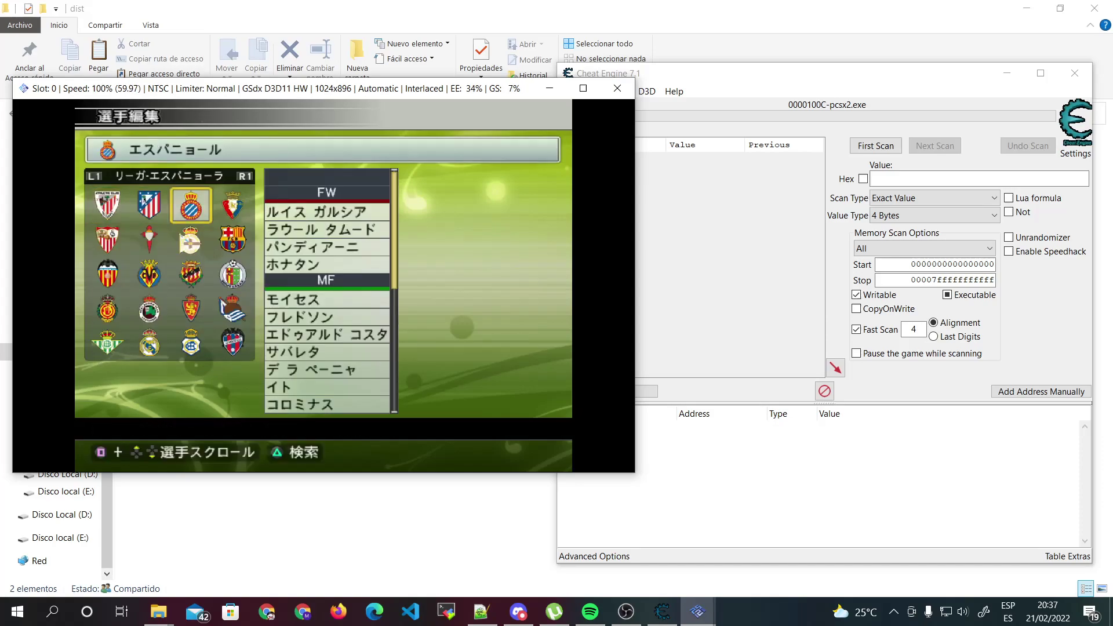
{"action": "key", "text": "Right"}
{"action": "key", "text": "Down"}
{"action": "key", "text": "Return"}
{"action": "key", "text": "Down"}
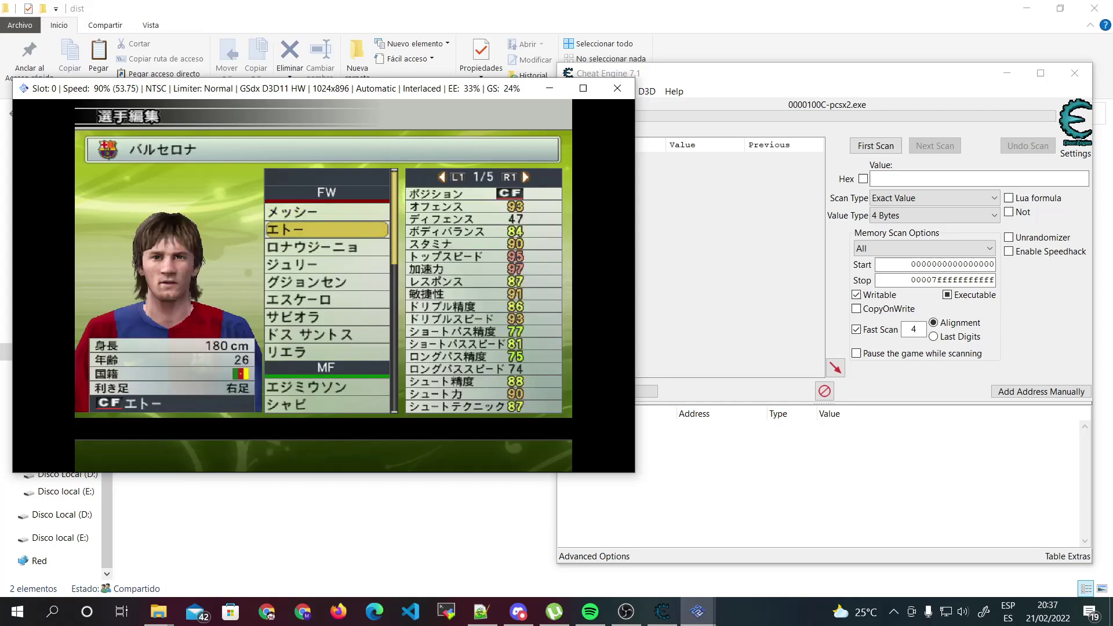
{"action": "key", "text": "Down"}
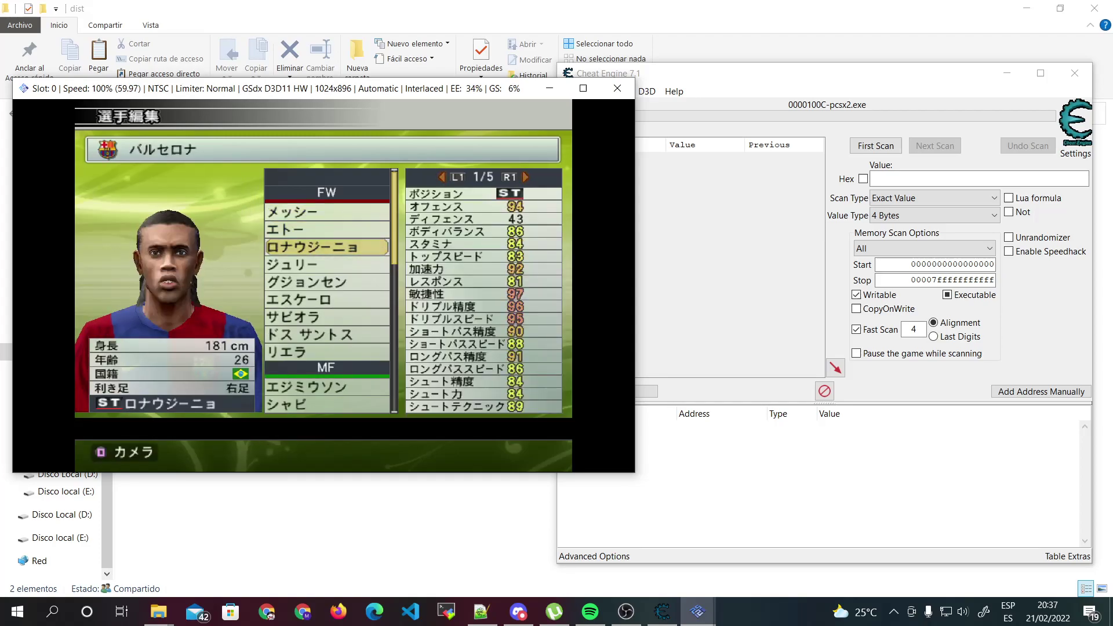
{"action": "key", "text": "Return"}
Look through the player's basic and position settings, then open the name settings.
{"action": "key", "text": "Down"}
{"action": "key", "text": "Down"}
{"action": "key", "text": "Up"}
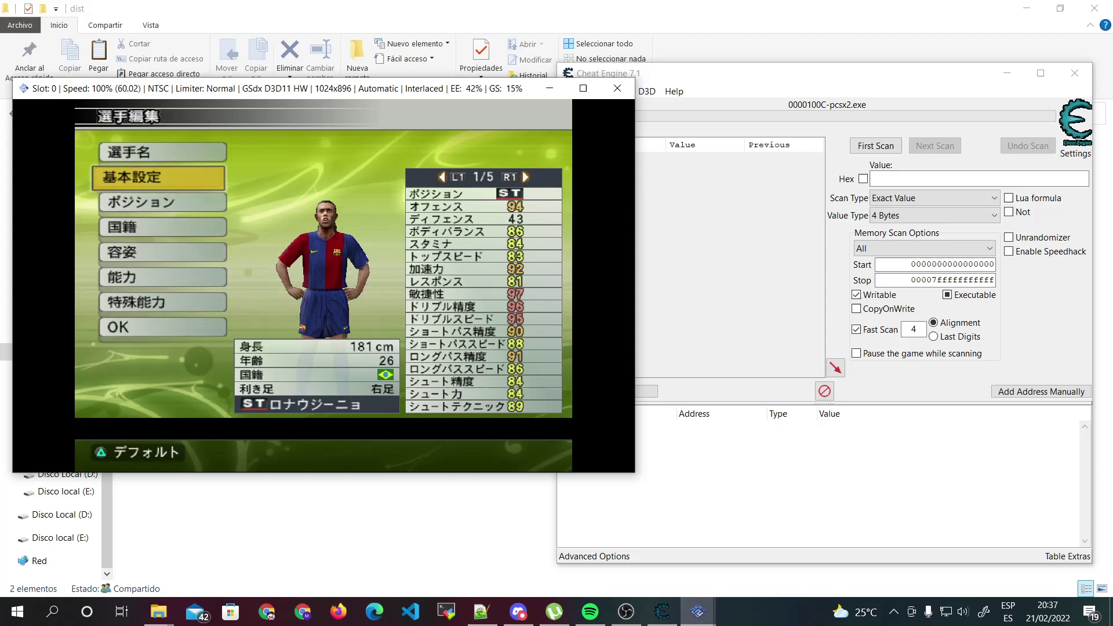
{"action": "key", "text": "Return"}
{"action": "key", "text": "Down"}
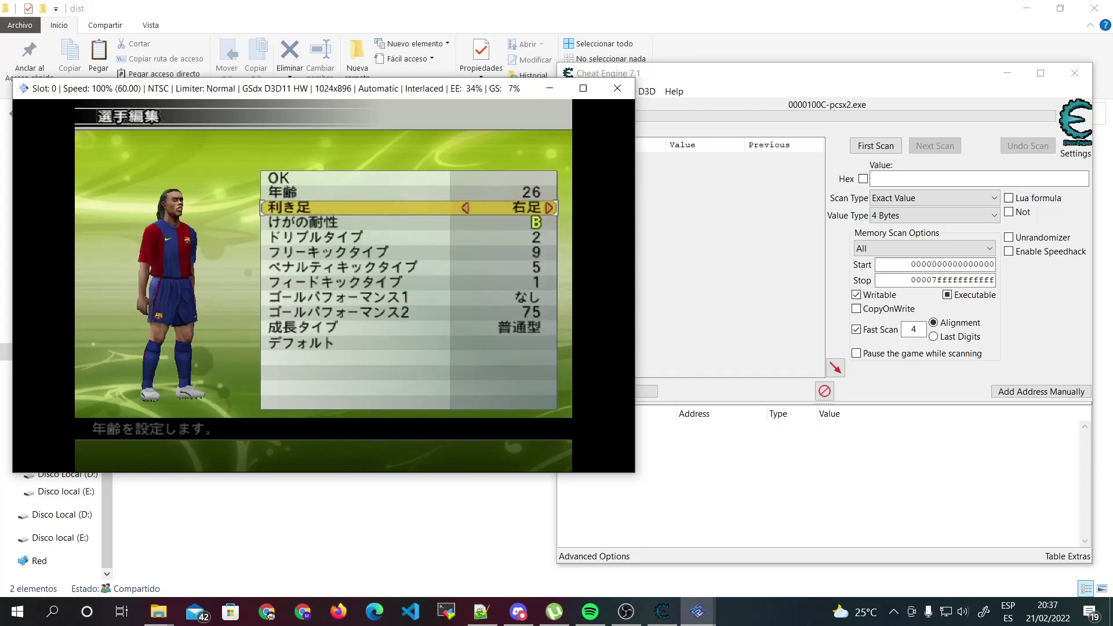
{"action": "key", "text": "Escape"}
{"action": "key", "text": "Down"}
{"action": "key", "text": "Return"}
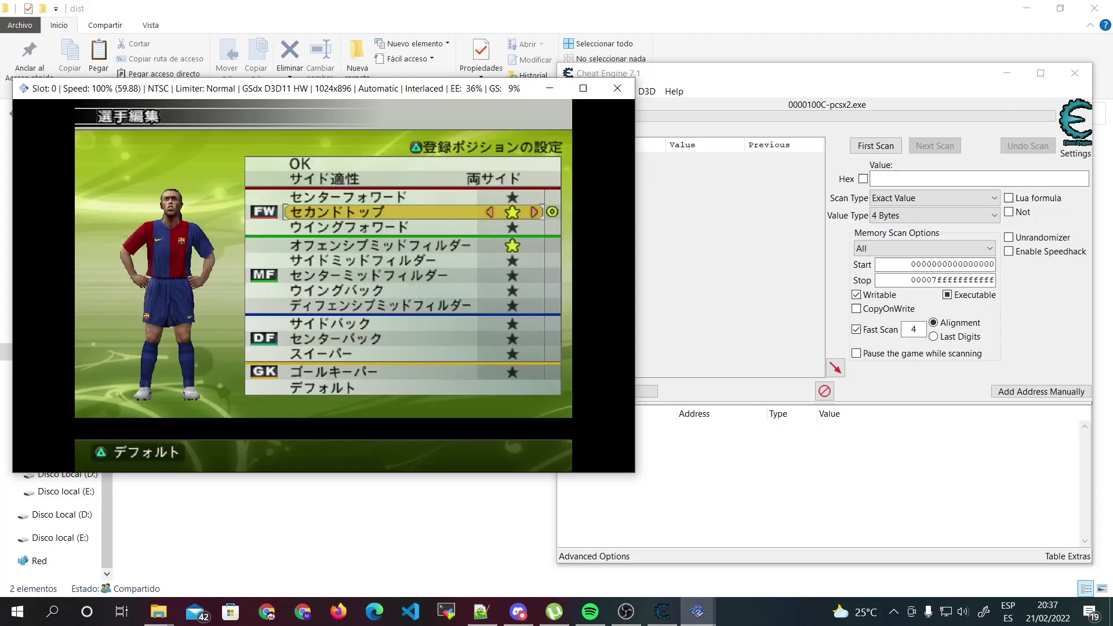
{"action": "key", "text": "Up"}
{"action": "key", "text": "Up"}
{"action": "key", "text": "Up"}
{"action": "key", "text": "Return"}
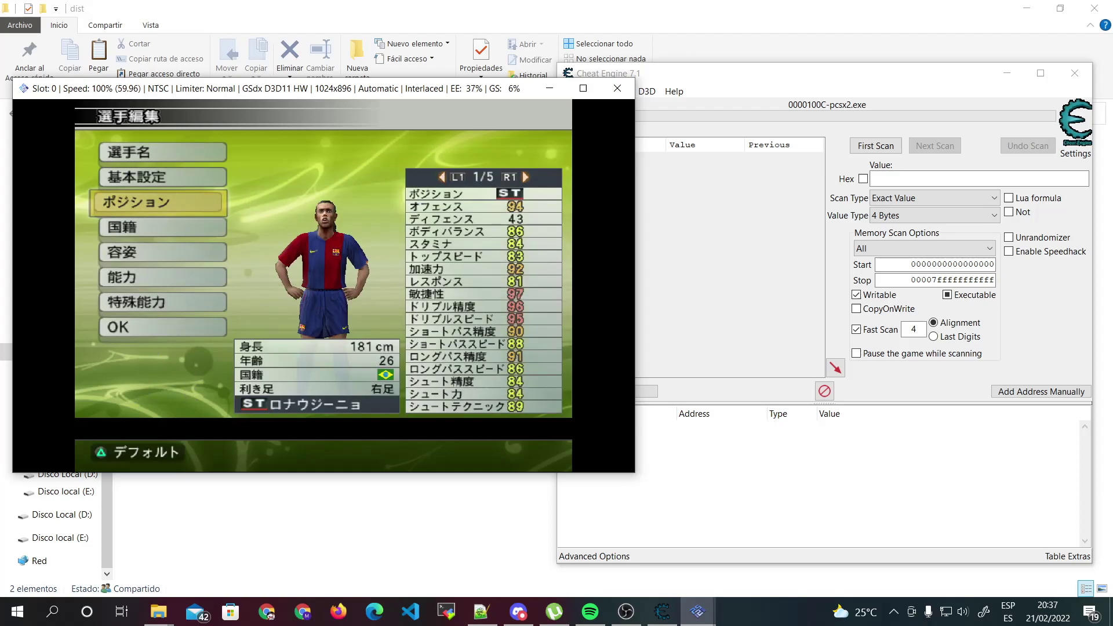
{"action": "key", "text": "Up"}
{"action": "key", "text": "Up"}
{"action": "key", "text": "Return"}
{"action": "key", "text": "Return"}
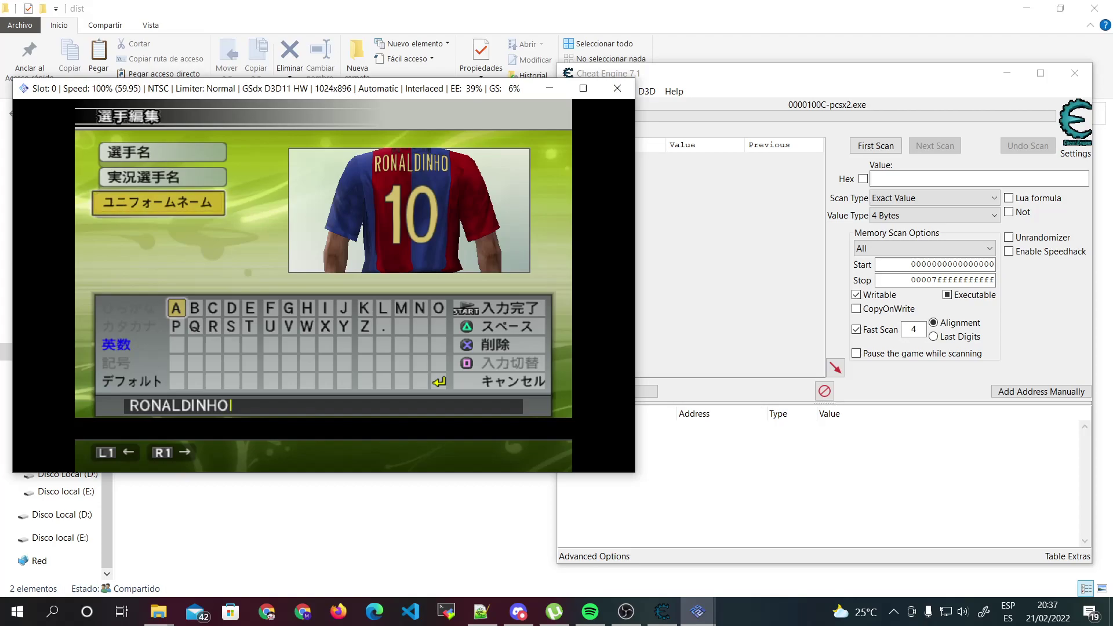
Confirm the uniform name RONALDINHO and back out to the Barcelona player list.
{"action": "key", "text": "Left"}
{"action": "key", "text": "Left"}
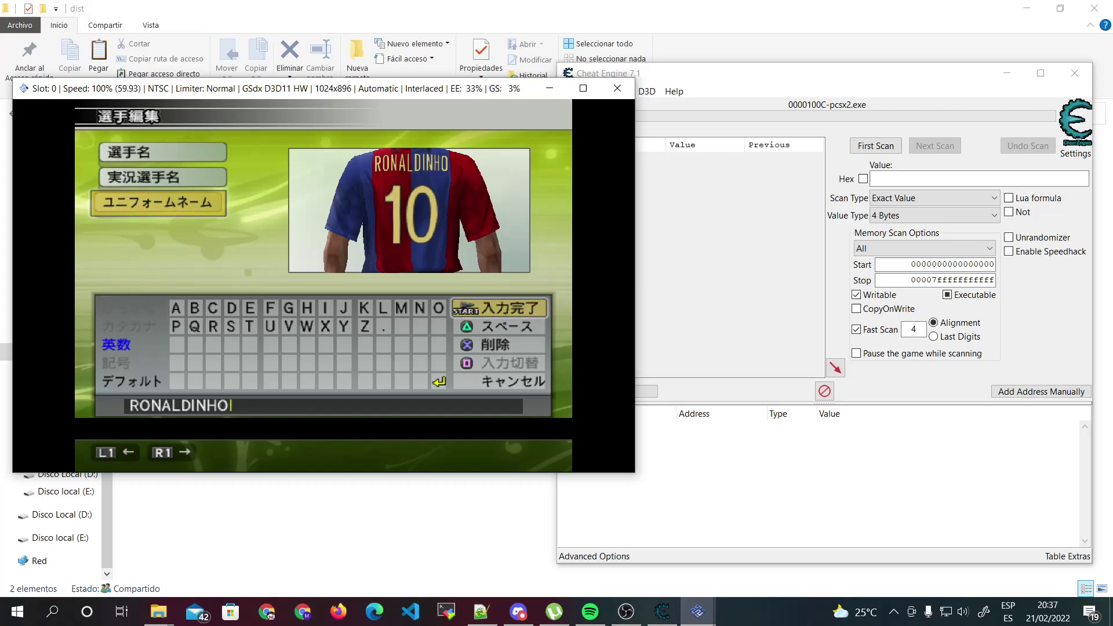
{"action": "key", "text": "Return"}
{"action": "key", "text": "BackSpace"}
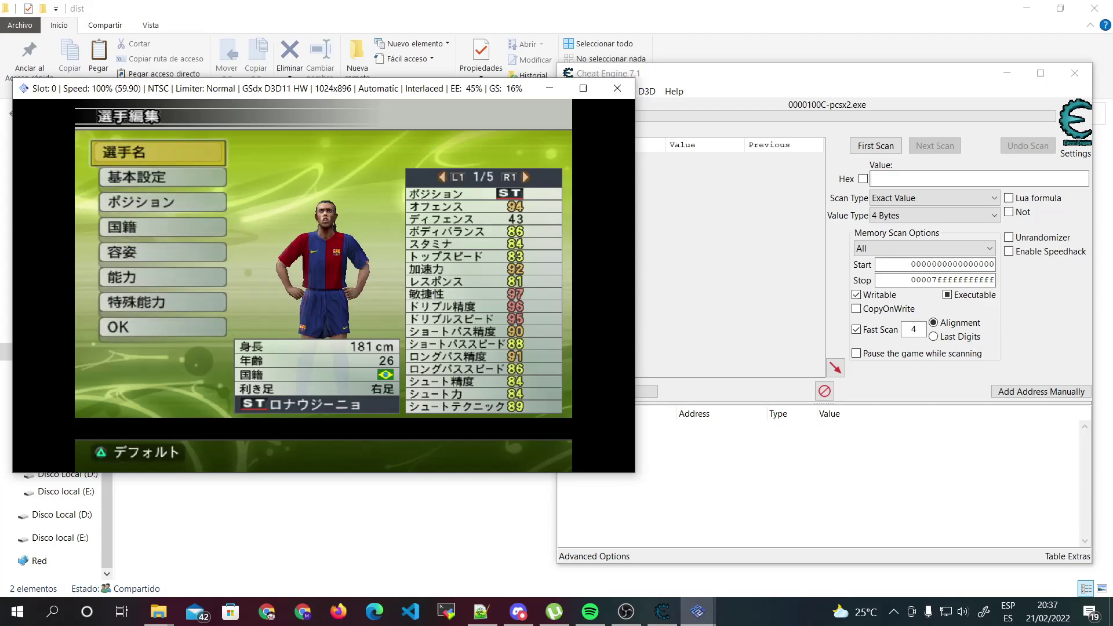
{"action": "key", "text": "Up"}
{"action": "key", "text": "Return"}
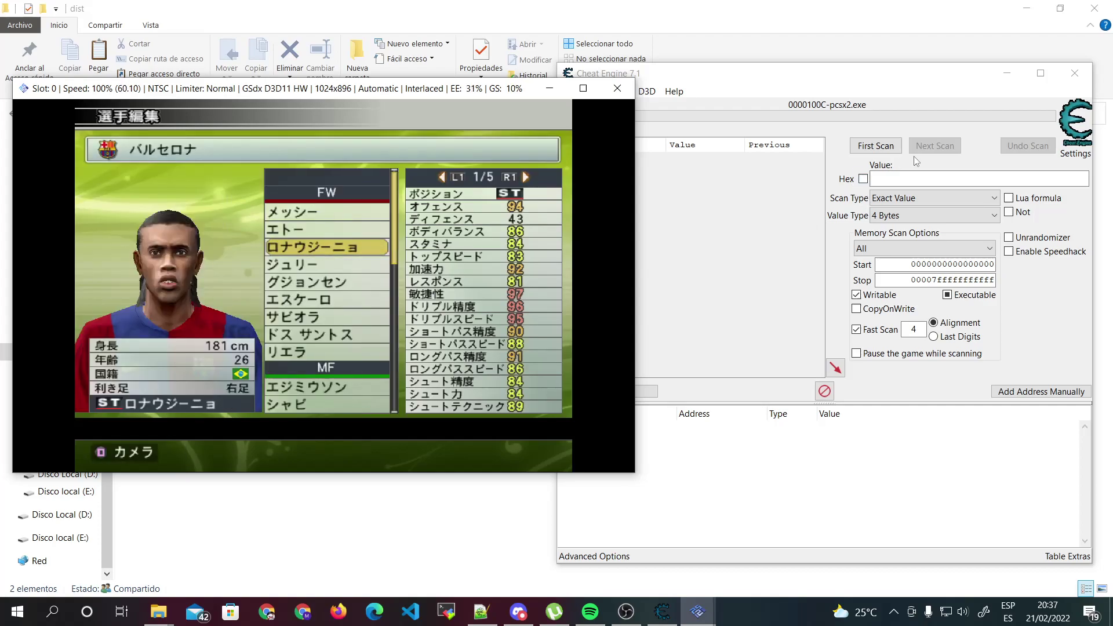
Set Value Type to String and run a first scan for RONALDINHO.
{"action": "left_click", "coordinate": [947, 178]}
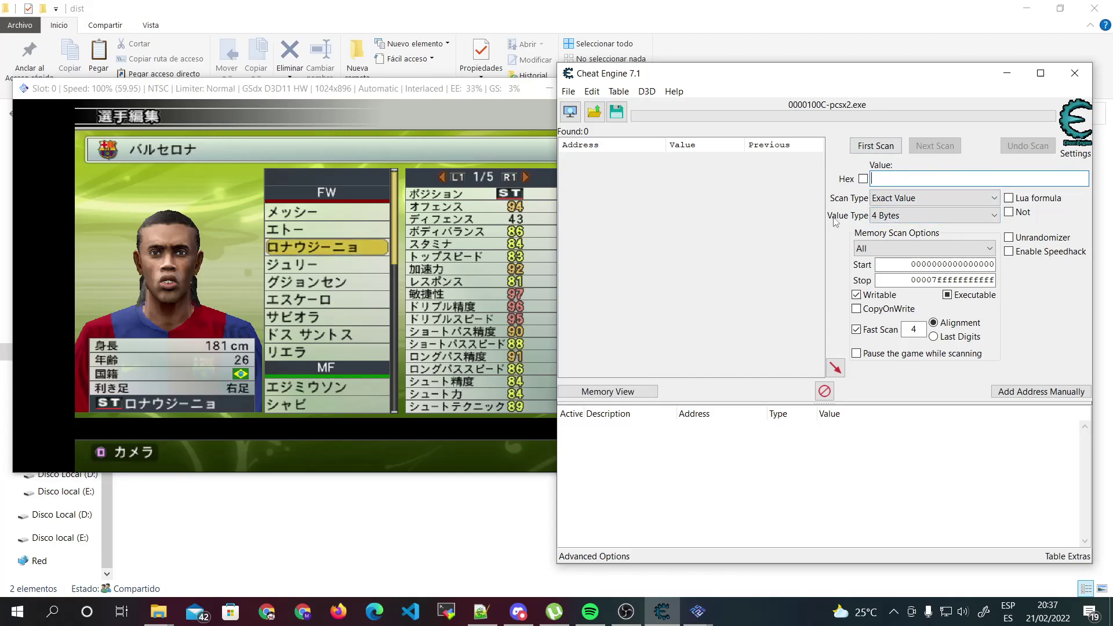
{"action": "left_click", "coordinate": [962, 215]}
{"action": "left_click", "coordinate": [896, 311]}
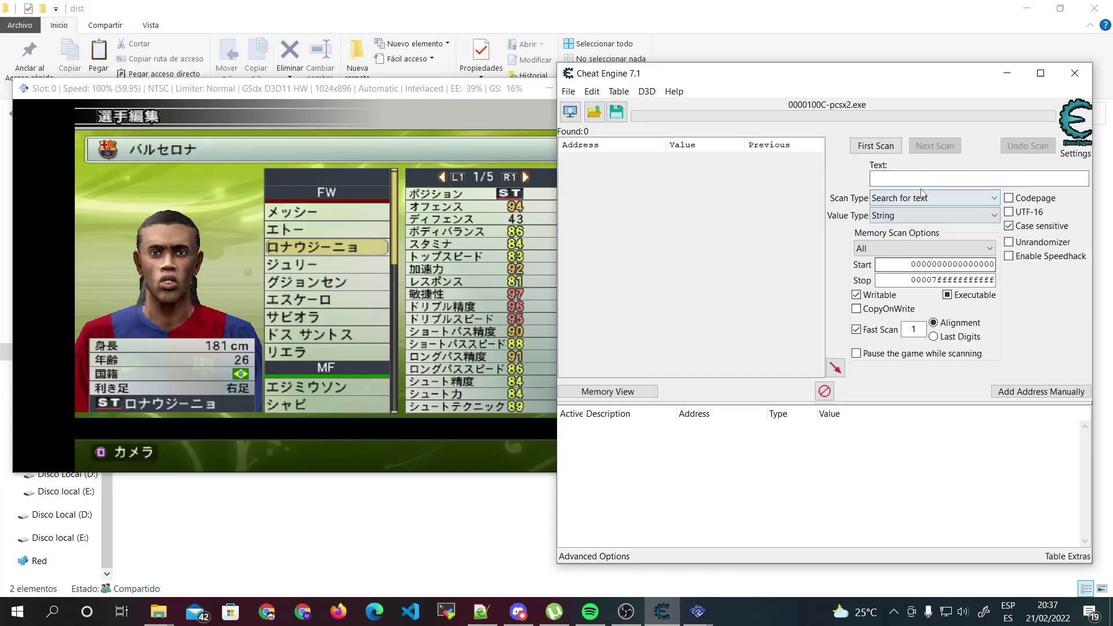
{"action": "left_click", "coordinate": [895, 177]}
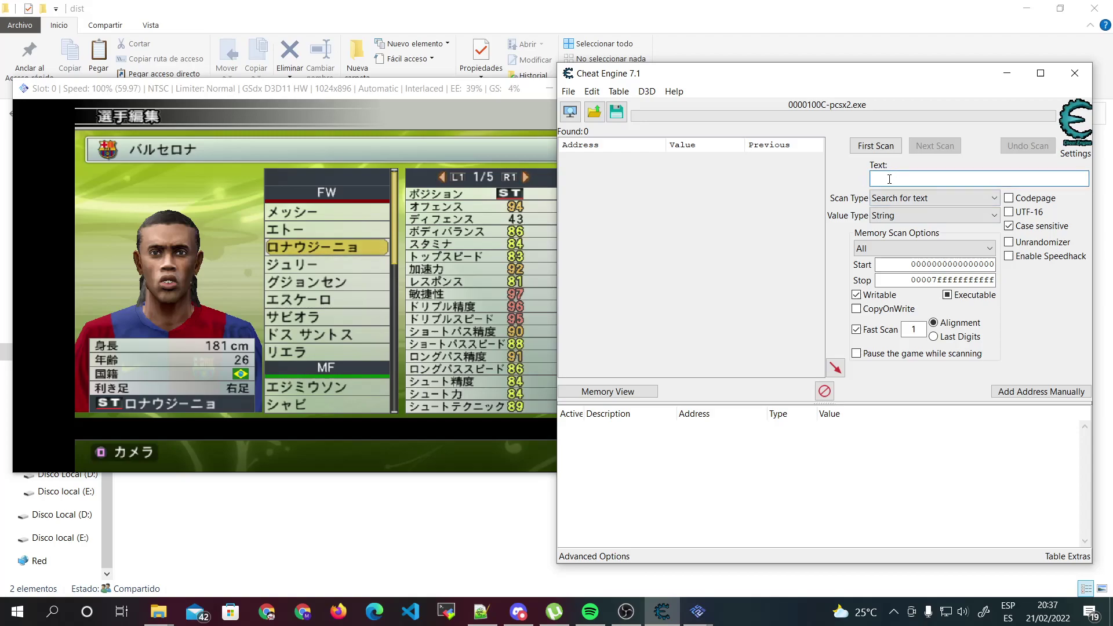
{"action": "type", "text": "ronal"}
{"action": "key", "text": "BackSpace"}
{"action": "key", "text": "BackSpace"}
{"action": "key", "text": "BackSpace"}
{"action": "key", "text": "BackSpace"}
{"action": "key", "text": "BackSpace"}
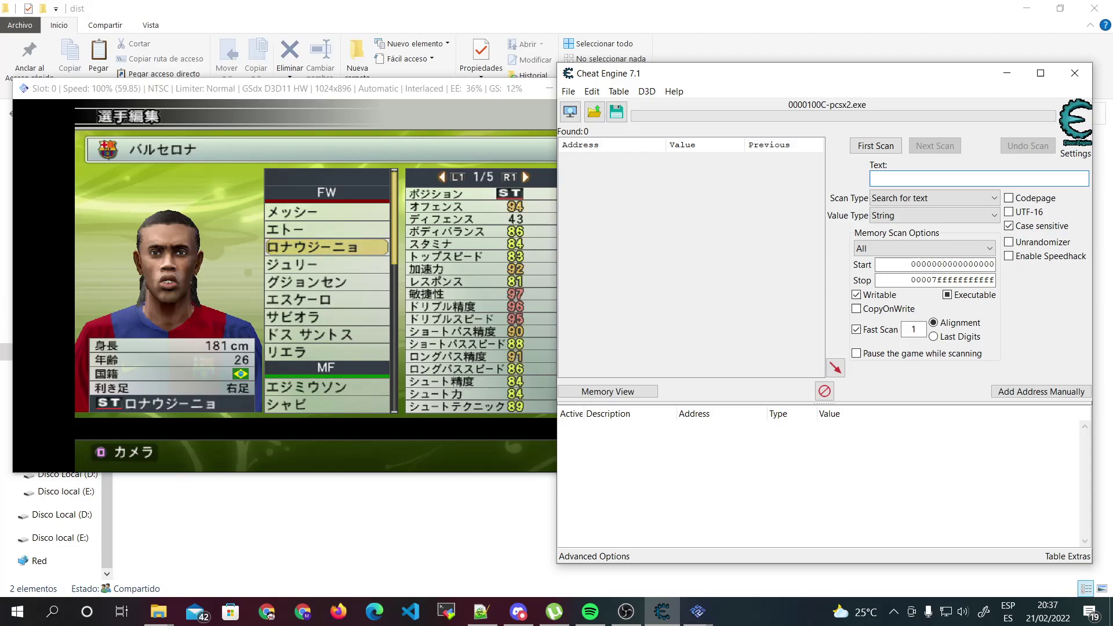
{"action": "type", "text": "RONALDINHO"}
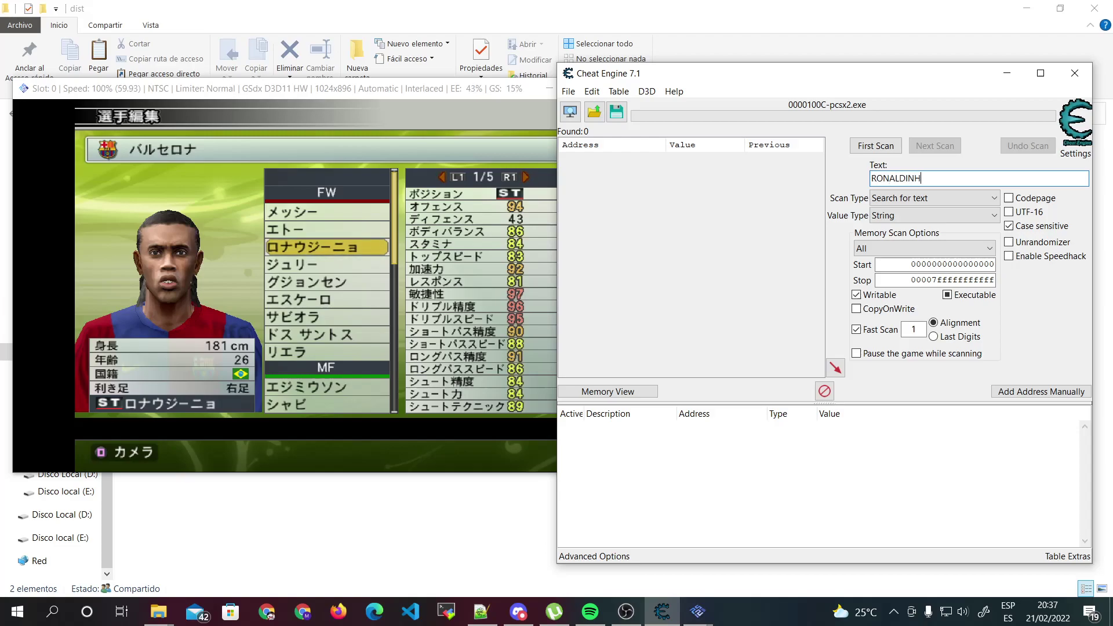
{"action": "left_click", "coordinate": [889, 148]}
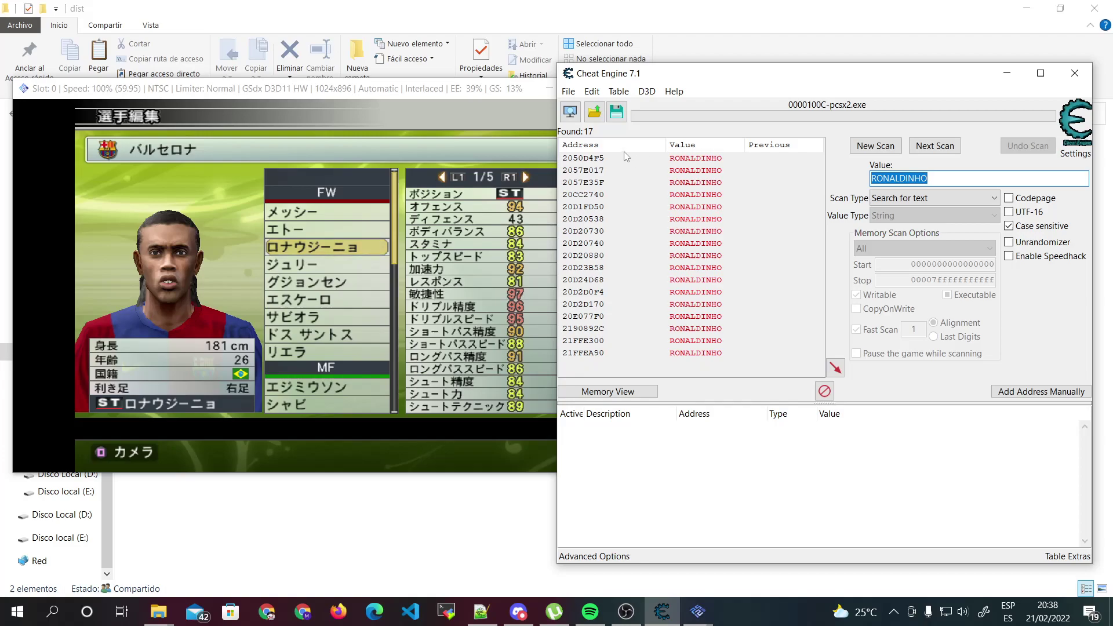
Move the game's player selection to Giuly and rearrange the Cheat Engine and game windows.
{"action": "left_click", "coordinate": [357, 241]}
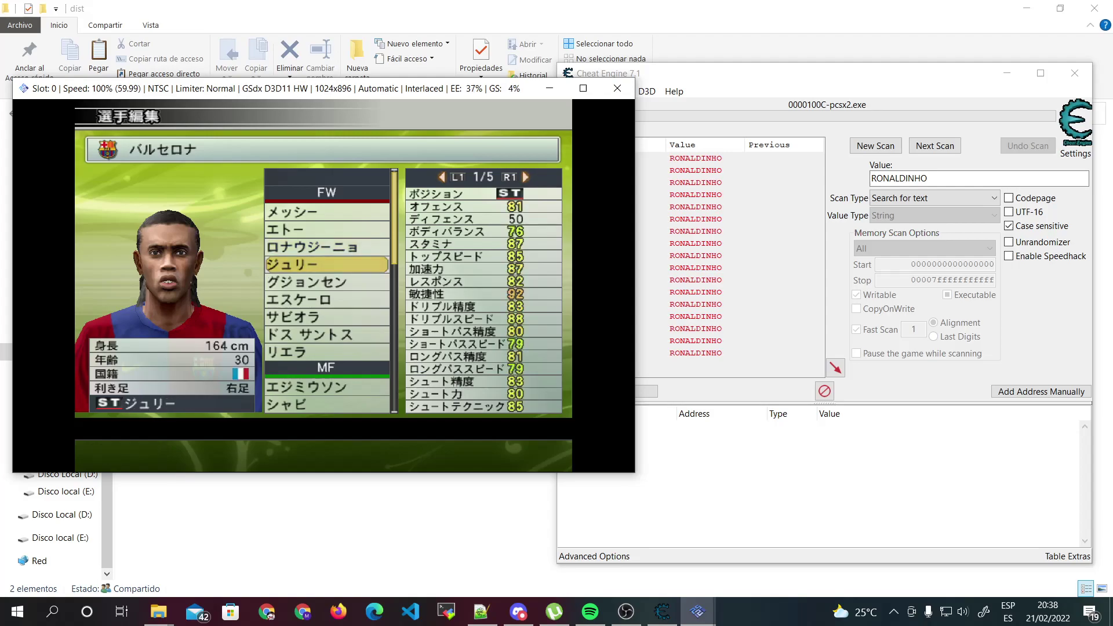
{"action": "key", "text": "Down"}
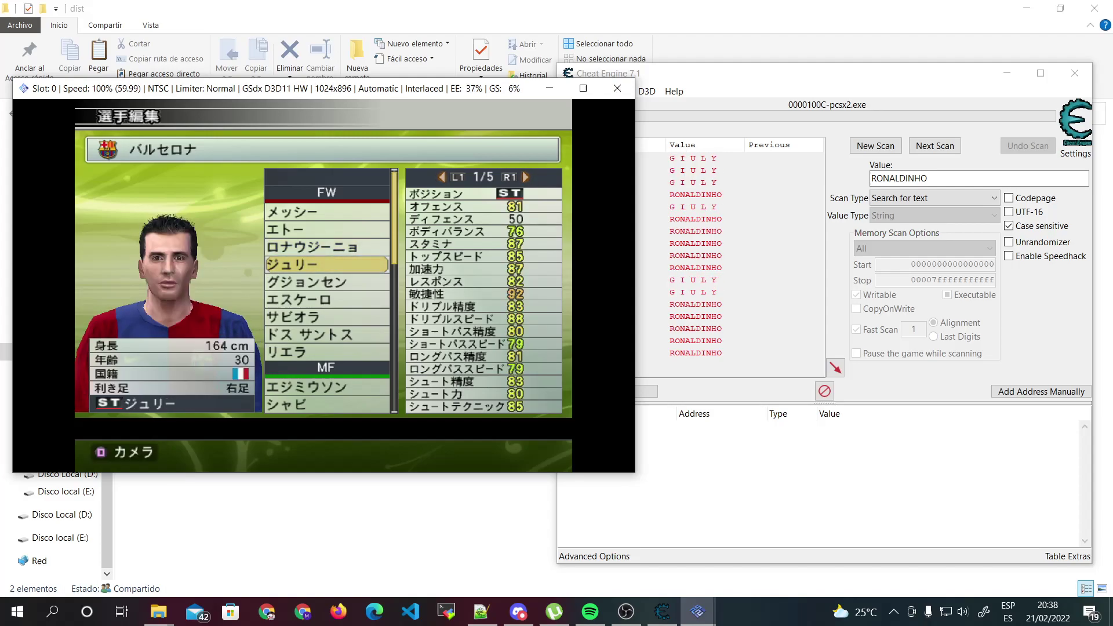
{"action": "left_click", "coordinate": [660, 74]}
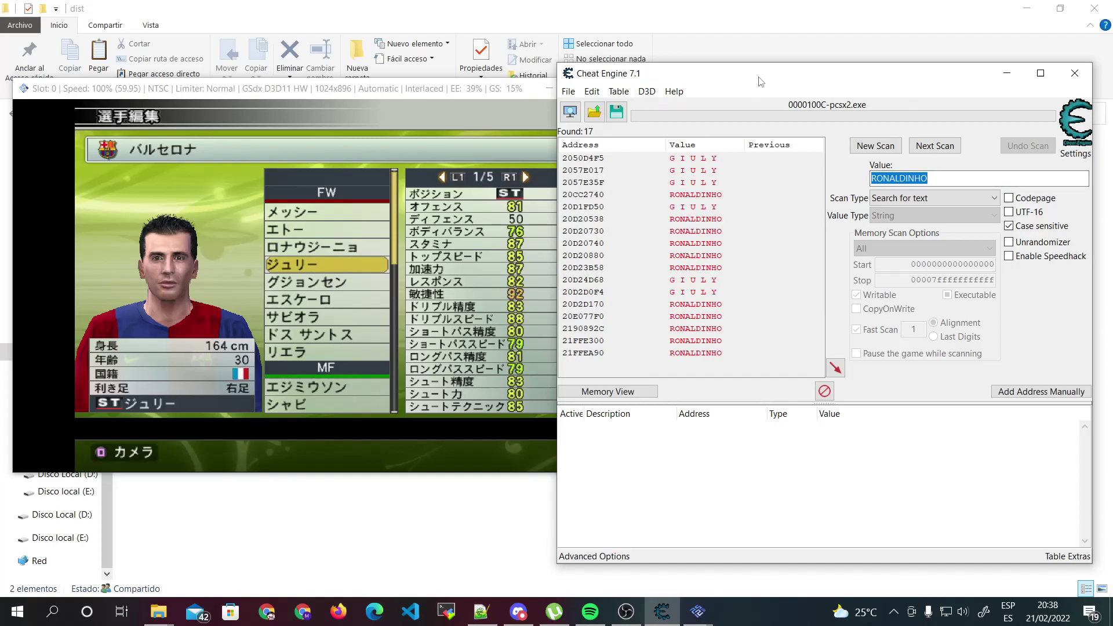
{"action": "left_click_drag", "start_coordinate": [660, 74], "coordinate": [723, 52]}
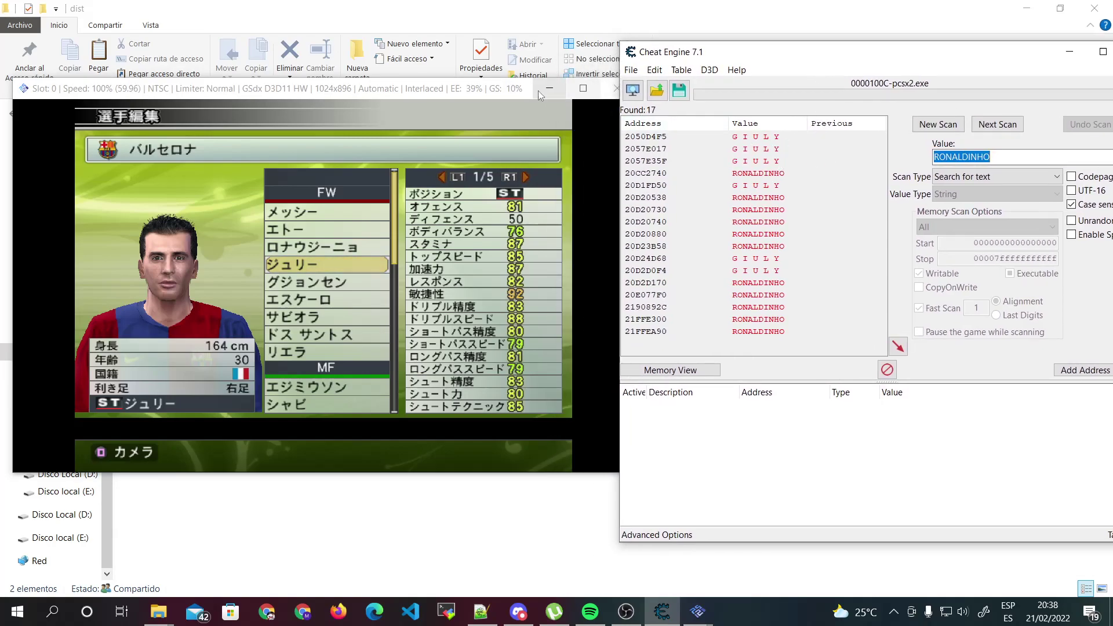
{"action": "left_click_drag", "start_coordinate": [575, 88], "coordinate": [561, 74]}
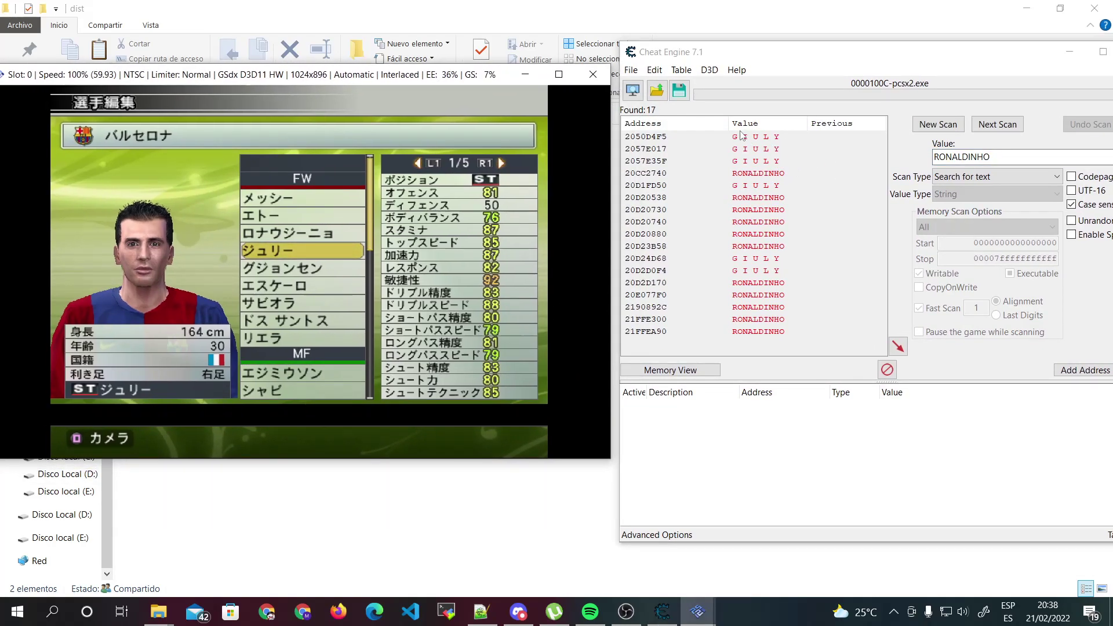
Step through results from 20D20730 toward 20D23B58, then move the game selection to Gudjohnsen.
{"action": "left_click", "coordinate": [760, 173]}
{"action": "left_click", "coordinate": [769, 210]}
{"action": "left_click", "coordinate": [770, 222]}
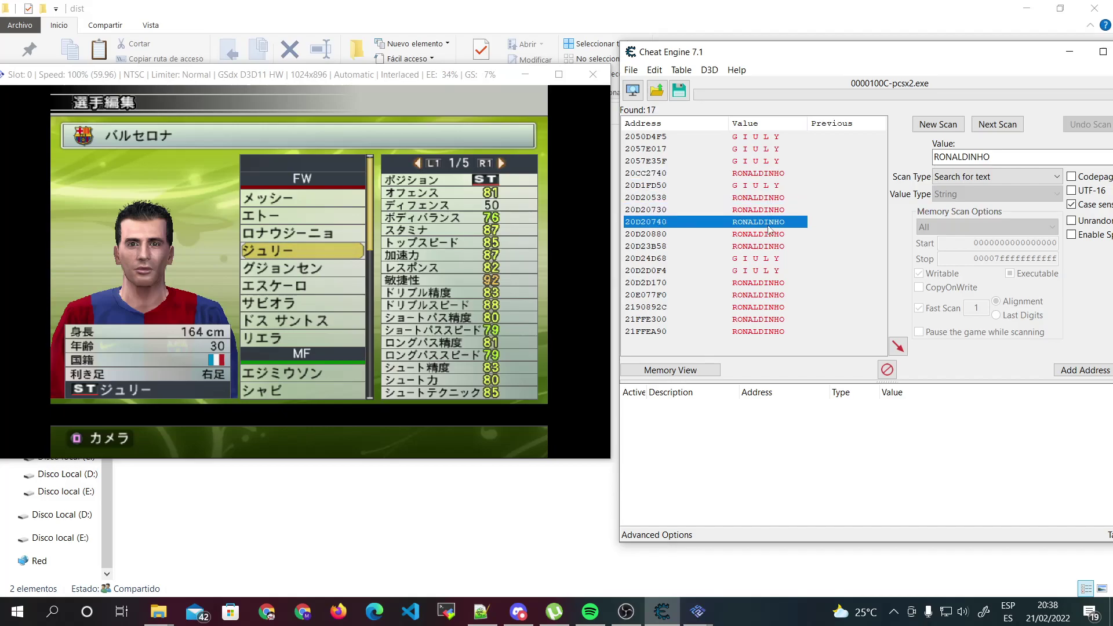
{"action": "left_click", "coordinate": [770, 234]}
{"action": "left_click", "coordinate": [771, 247]}
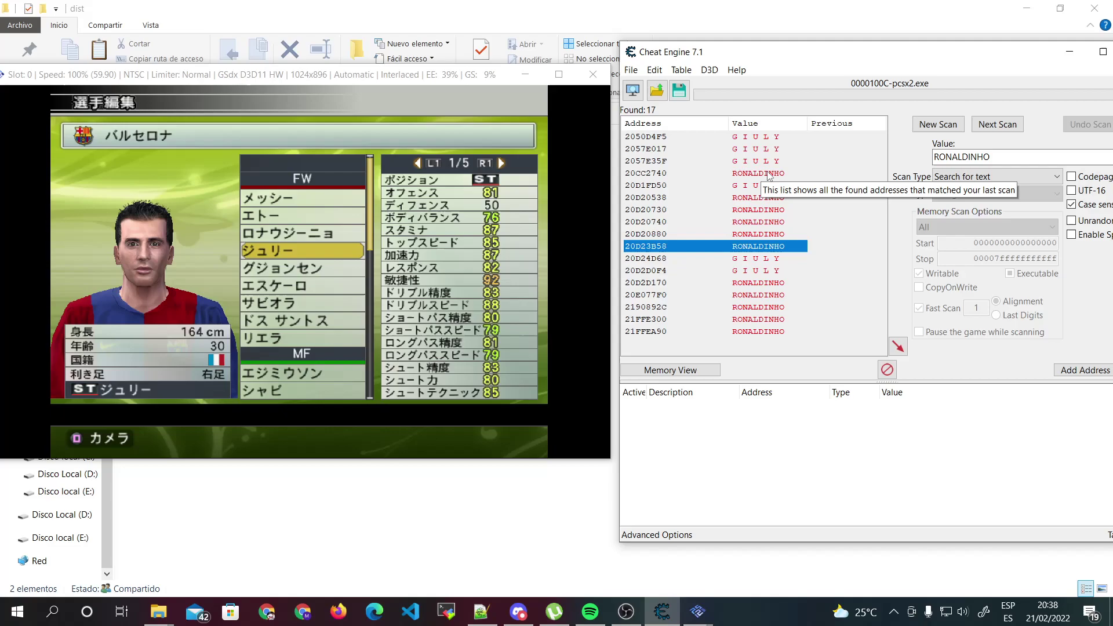
{"action": "left_click", "coordinate": [398, 224]}
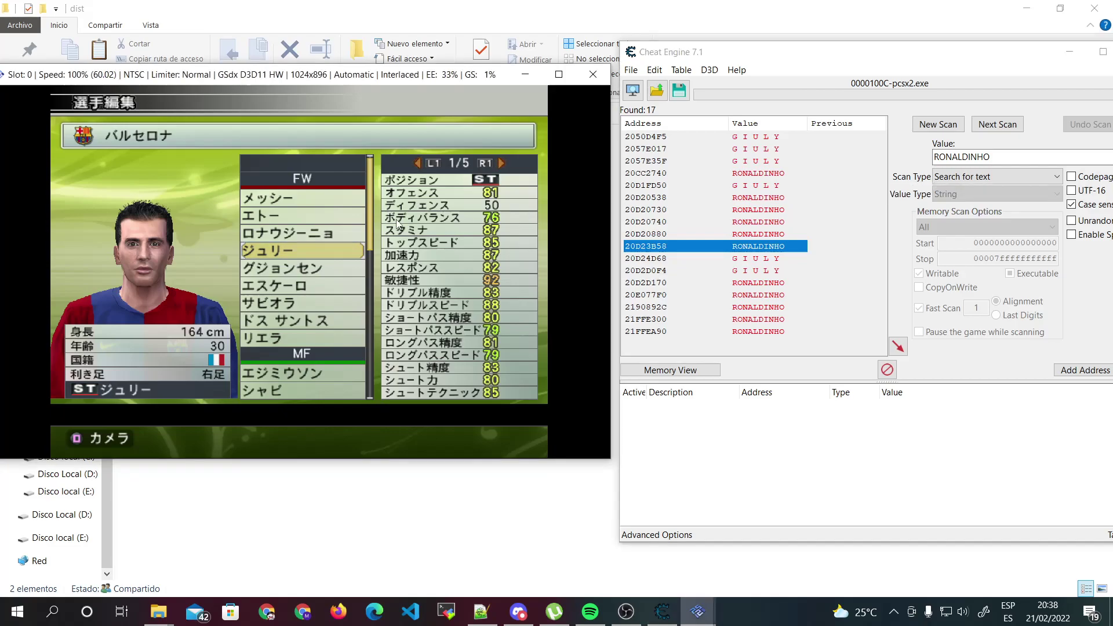
{"action": "key", "text": "Down"}
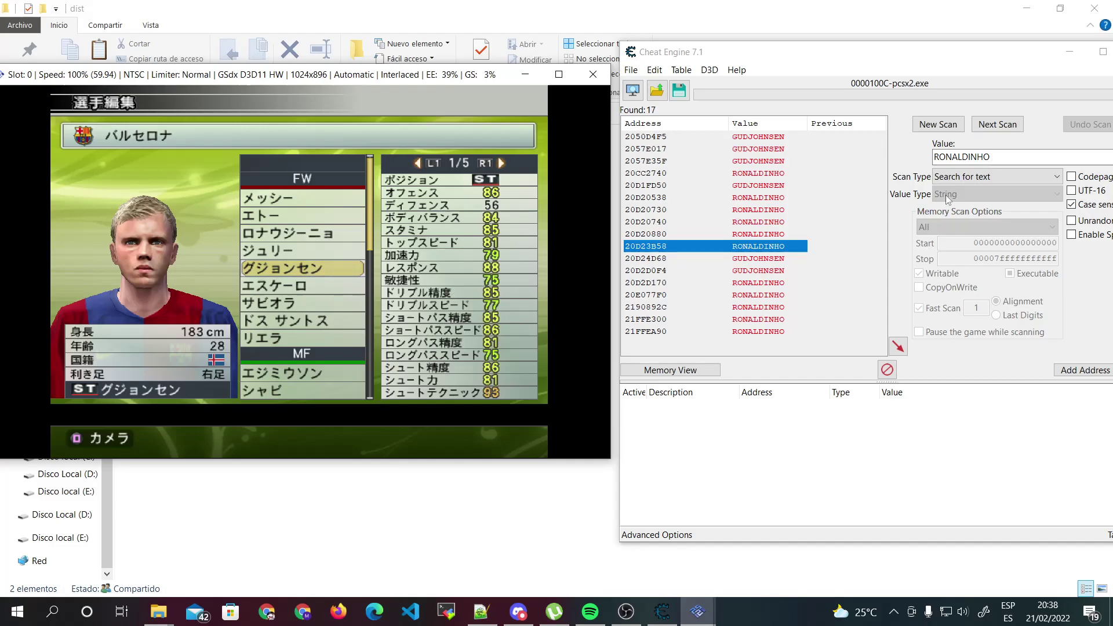
Next-scan for GUDJOHNSEN, leaving six addresses, and select the last result 20D2D0F4.
{"action": "left_click", "coordinate": [963, 157]}
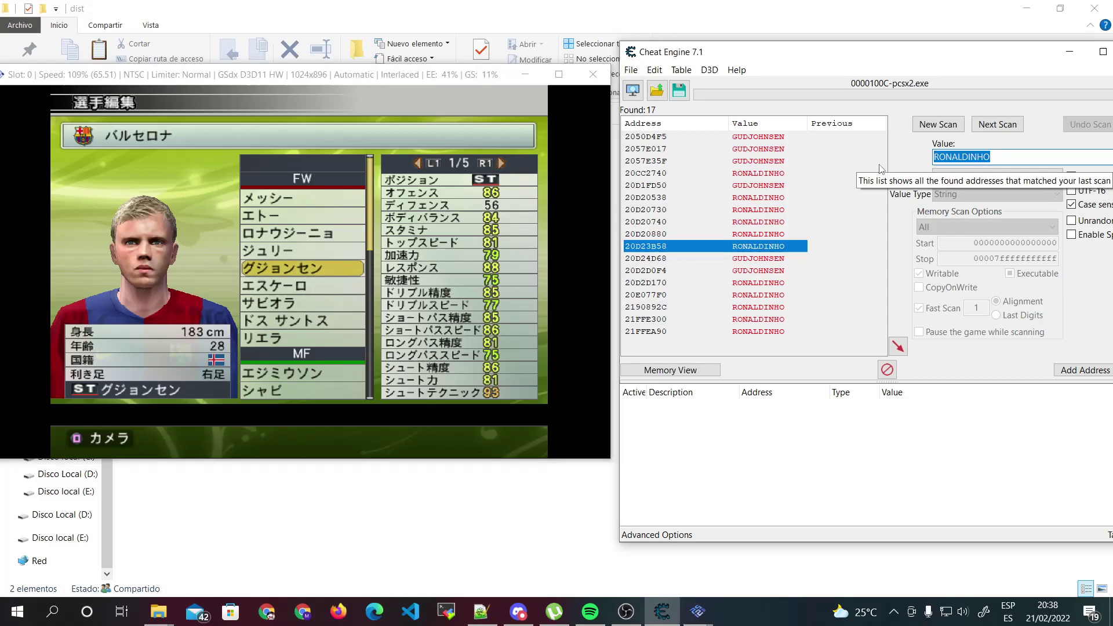
{"action": "type", "text": "GUDJOHNSEN"}
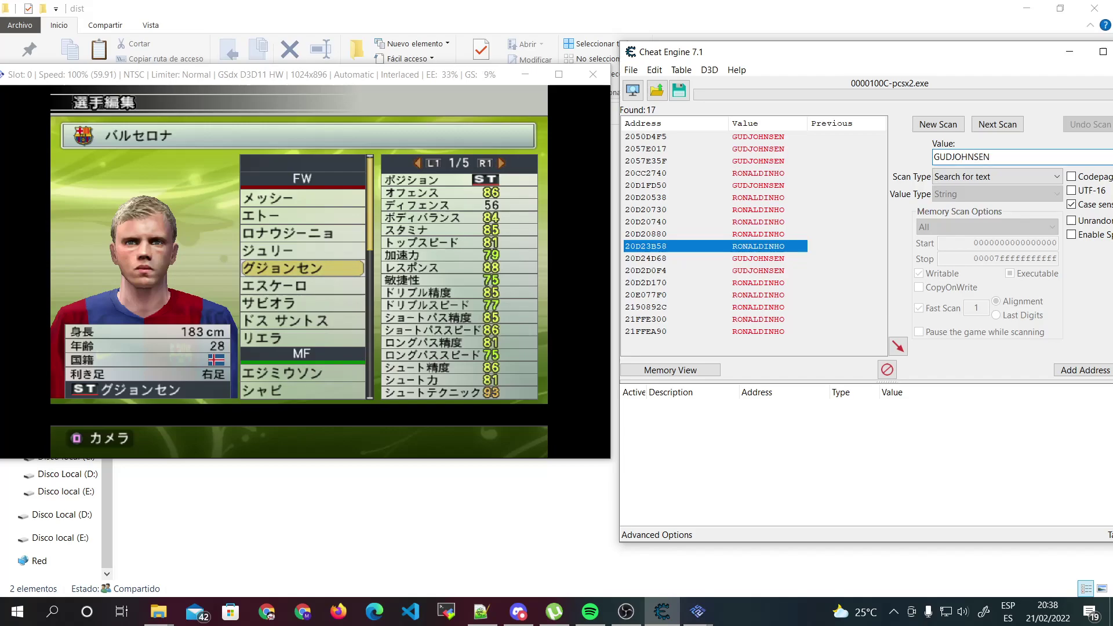
{"action": "left_click", "coordinate": [996, 126]}
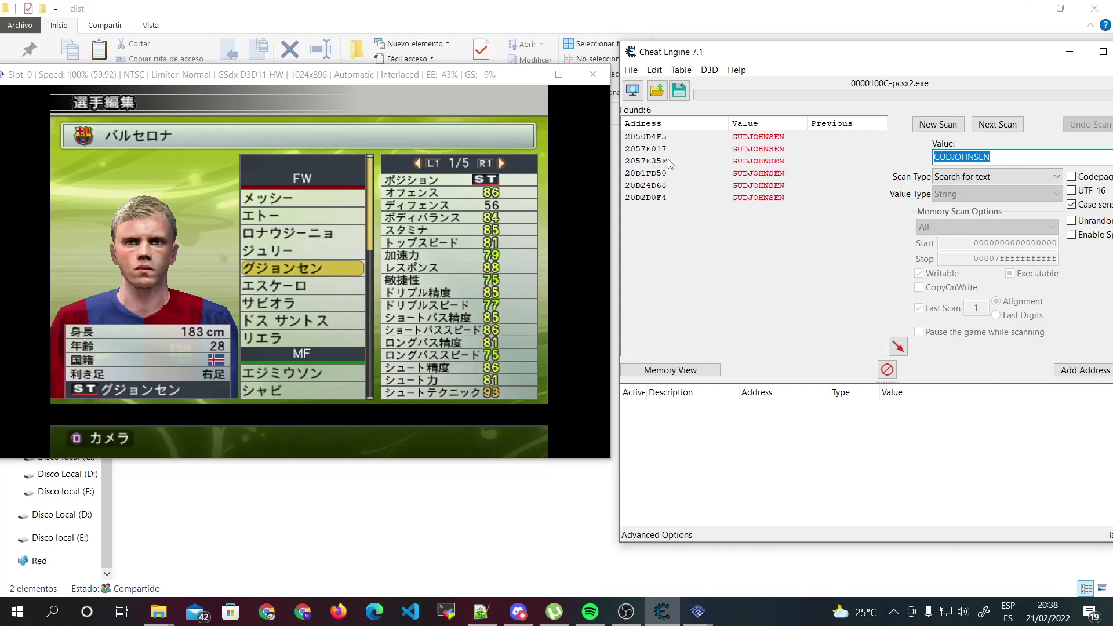
{"action": "left_click", "coordinate": [677, 198]}
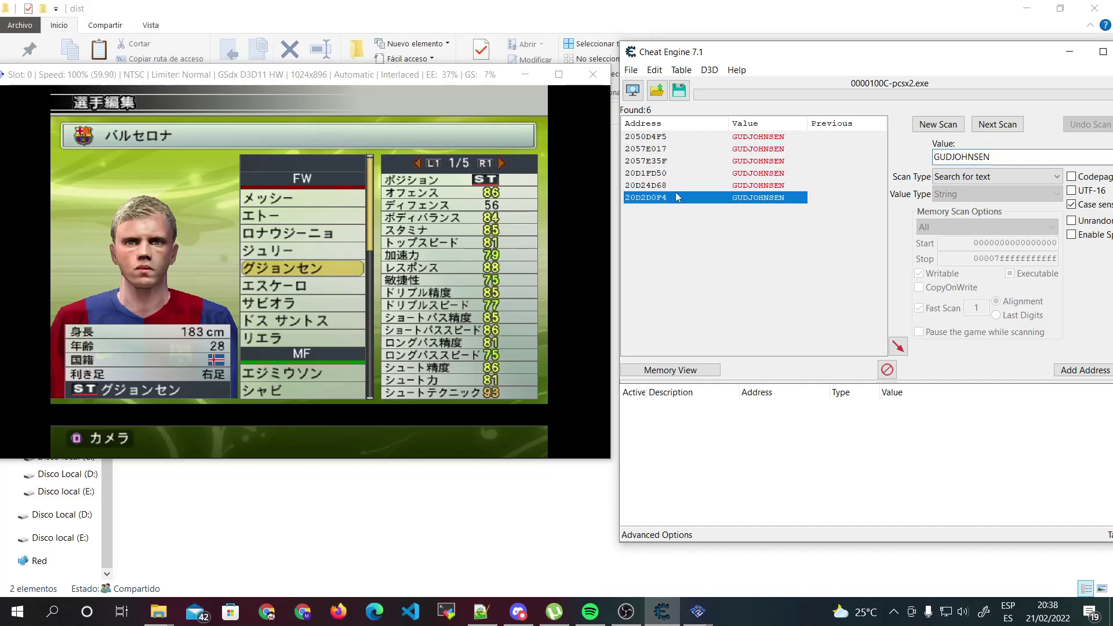
{"action": "left_click", "coordinate": [683, 233]}
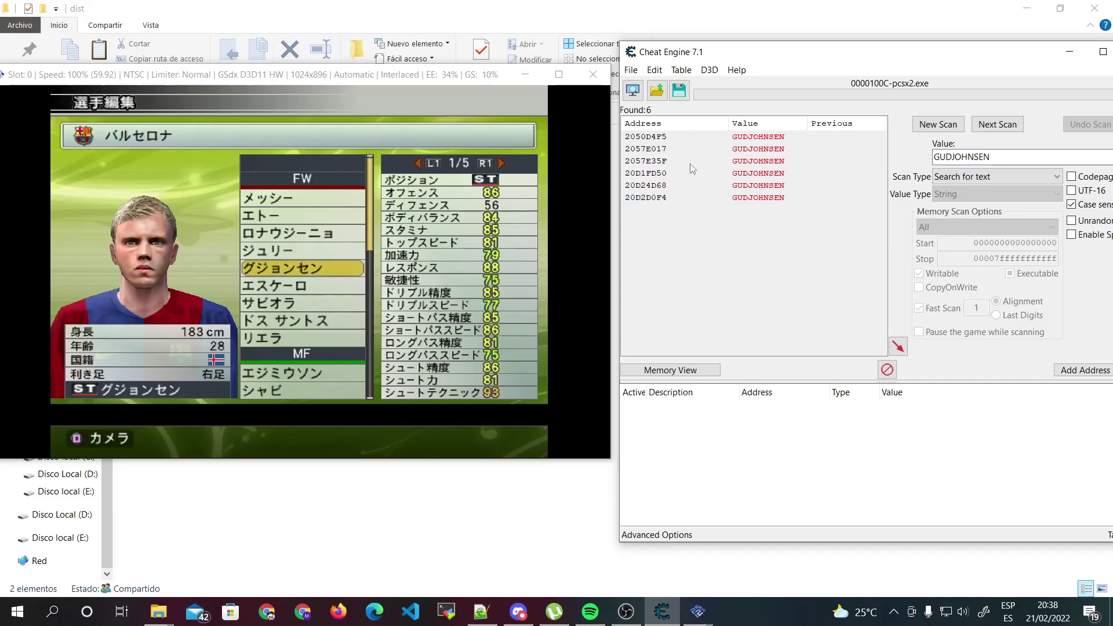
{"action": "left_click", "coordinate": [661, 198]}
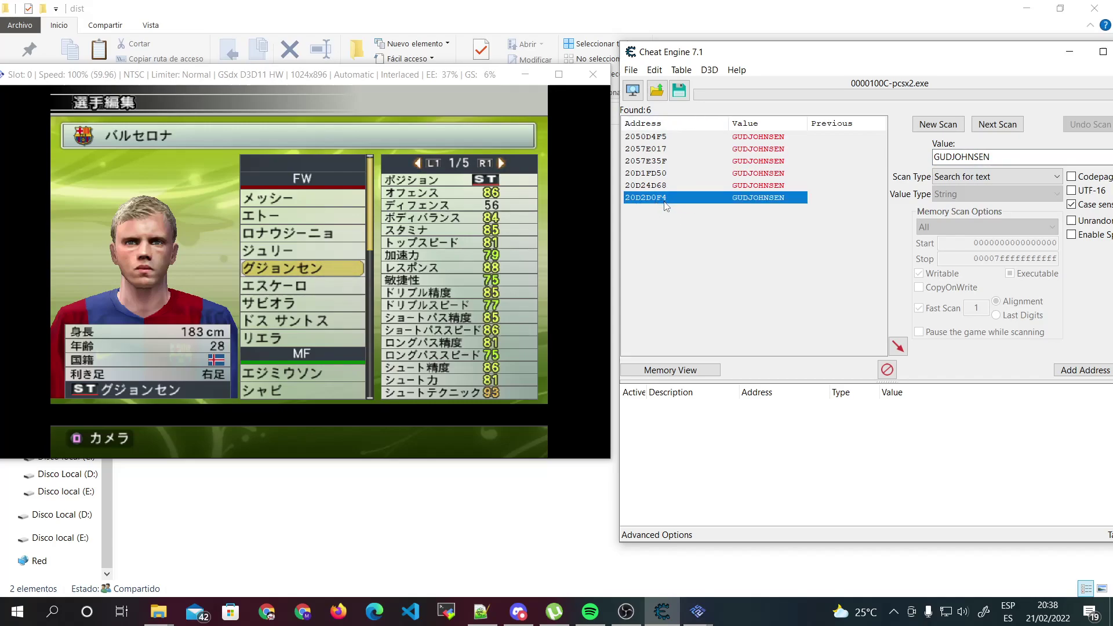
Browse the memory around 20D2D0F4 in the Memory Viewer and mark 77 bytes from it.
{"action": "right_click", "coordinate": [666, 205]}
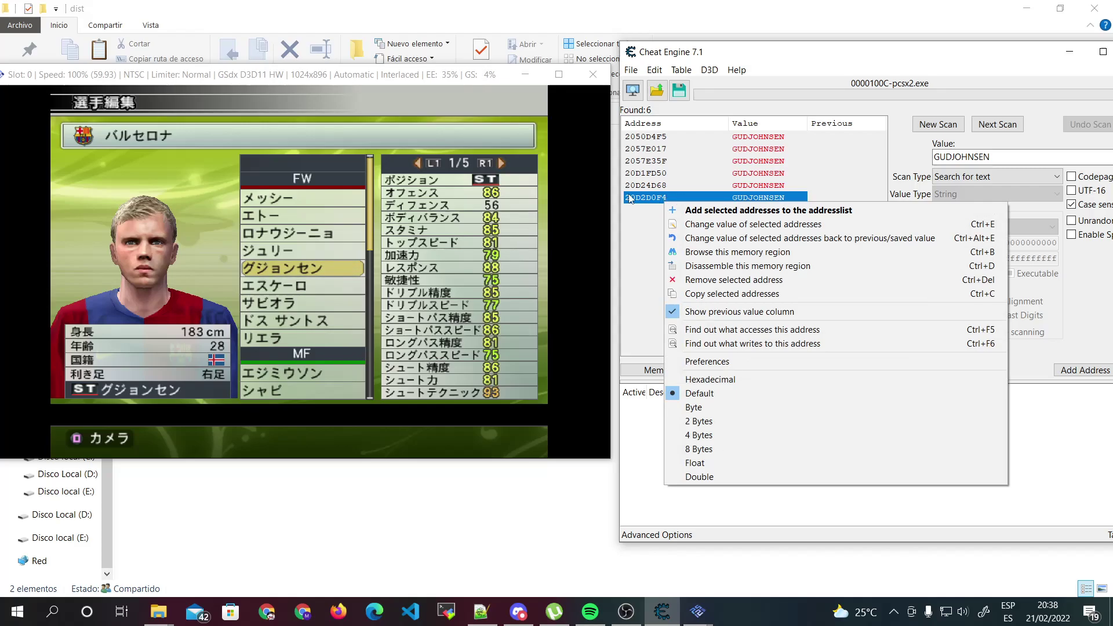
{"action": "left_click", "coordinate": [719, 253]}
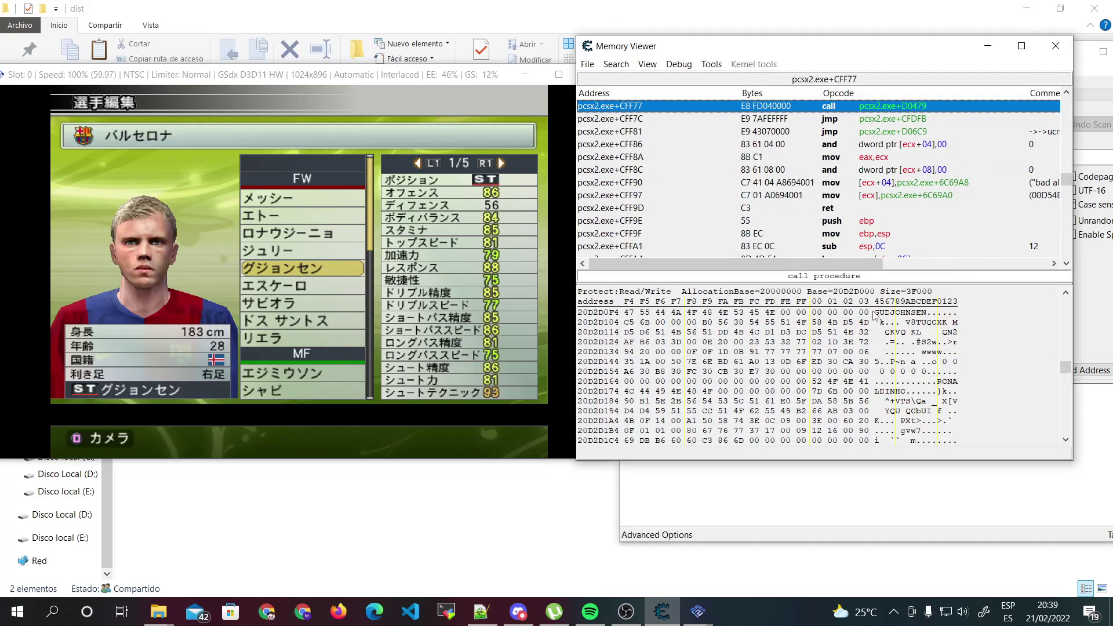
{"action": "left_click_drag", "start_coordinate": [880, 318], "coordinate": [861, 438]}
In the game, open and close the club crest panel, then open Gudjohnsen's player-edit menu.
{"action": "left_click", "coordinate": [384, 313]}
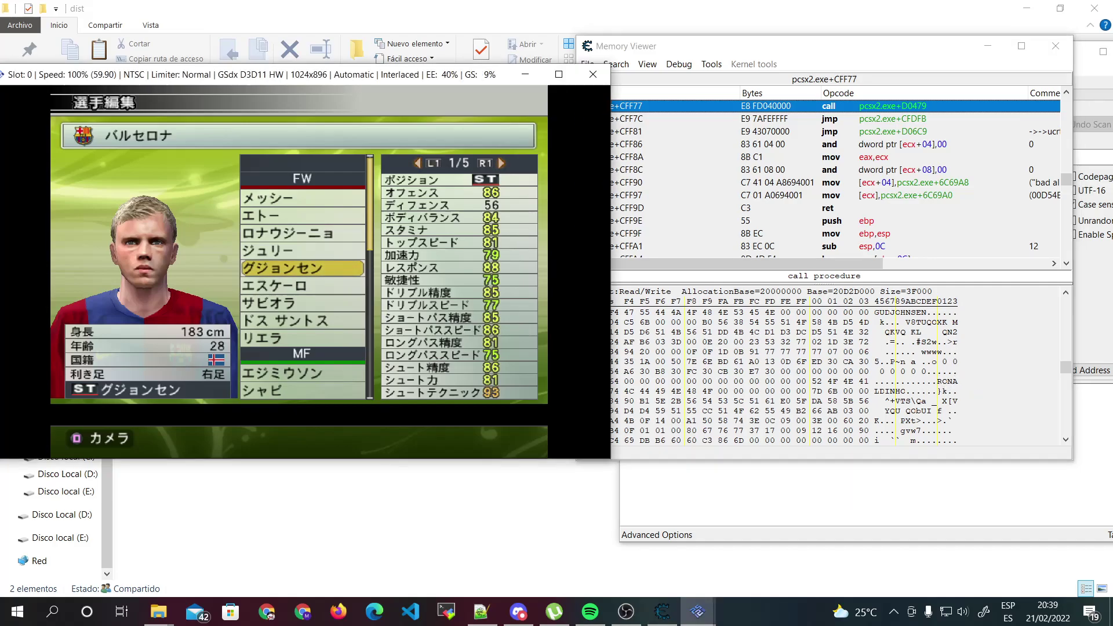
{"action": "key", "text": "Return"}
{"action": "key", "text": "Escape"}
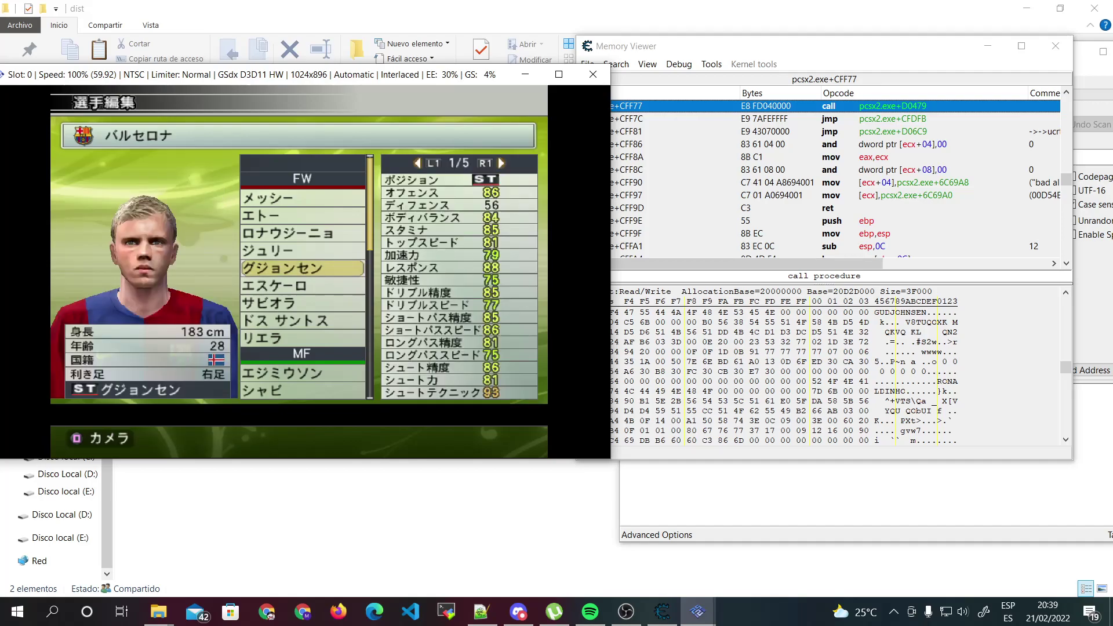
{"action": "key", "text": "Return"}
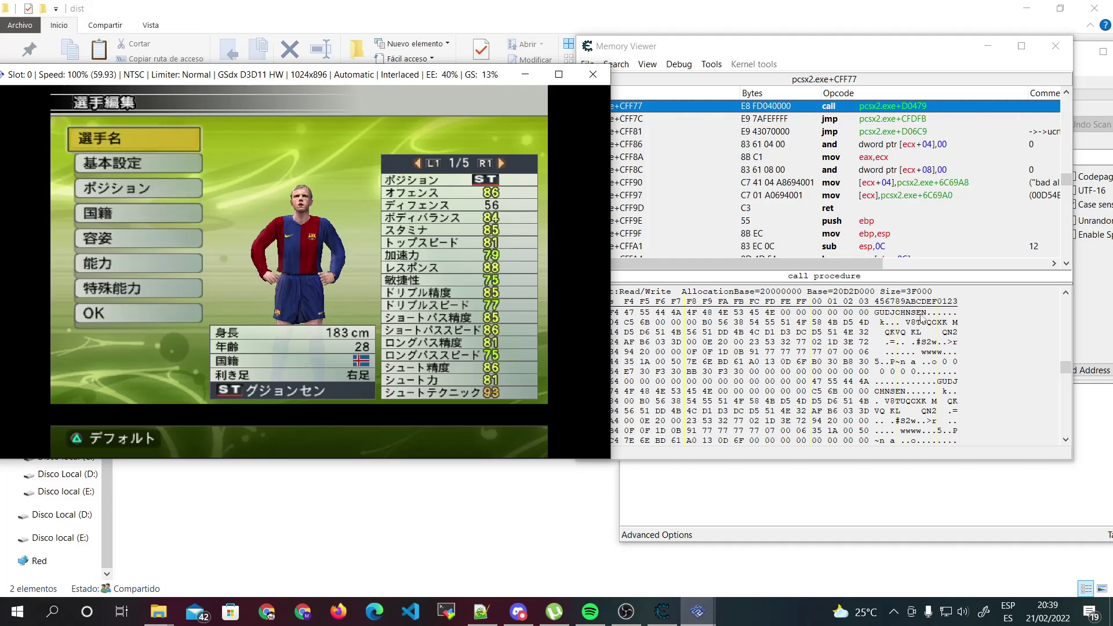
Browse the memory around results 2050D4F5 and 2057E017, closing each viewer afterward.
{"action": "left_click", "coordinate": [1056, 46]}
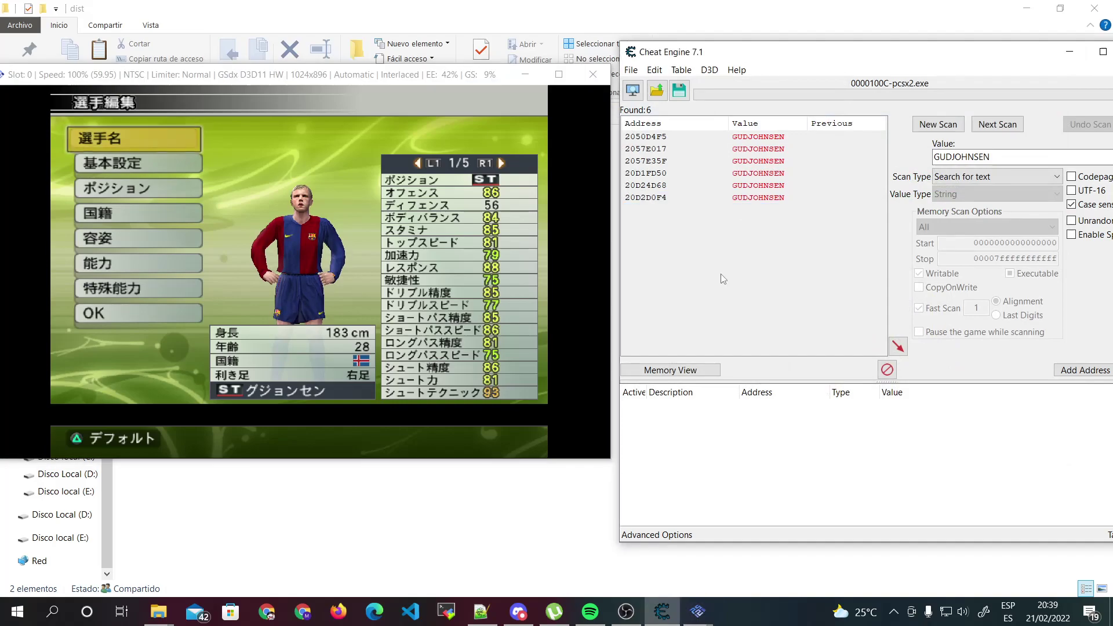
{"action": "left_click", "coordinate": [662, 144]}
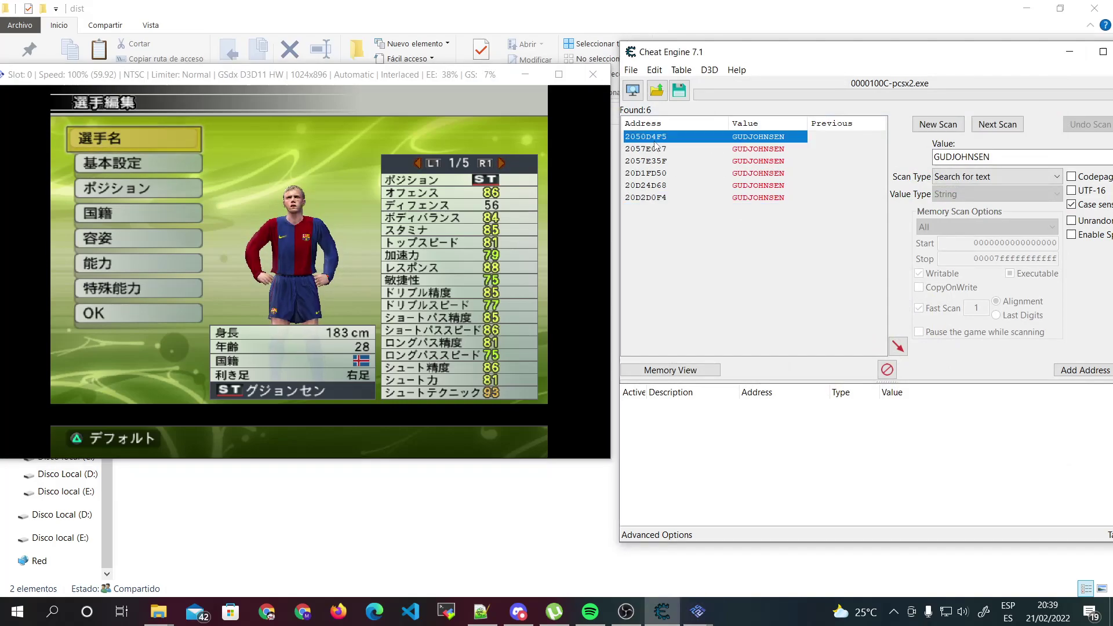
{"action": "right_click", "coordinate": [651, 143]}
{"action": "left_click", "coordinate": [740, 189]}
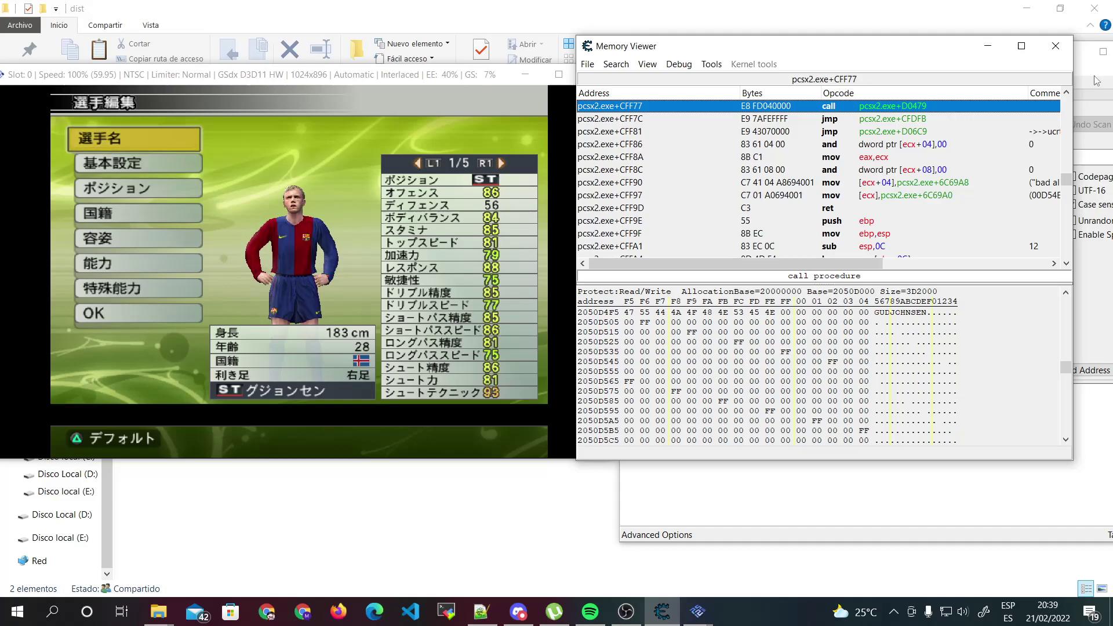
{"action": "left_click", "coordinate": [1056, 47]}
{"action": "left_click", "coordinate": [645, 150]}
{"action": "right_click", "coordinate": [645, 152]}
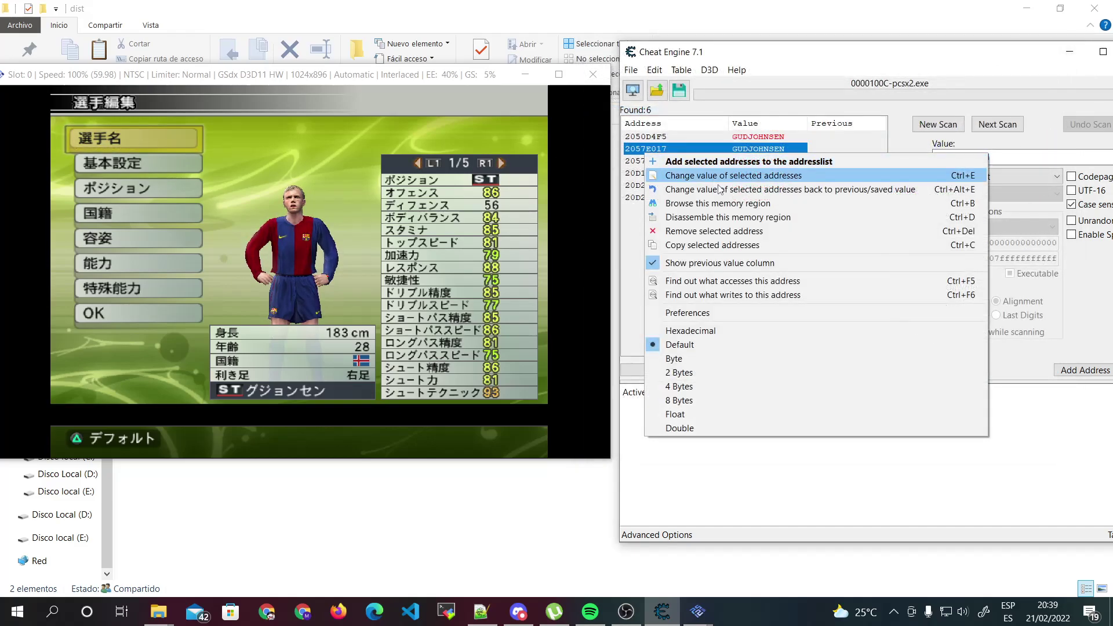
{"action": "left_click", "coordinate": [749, 205]}
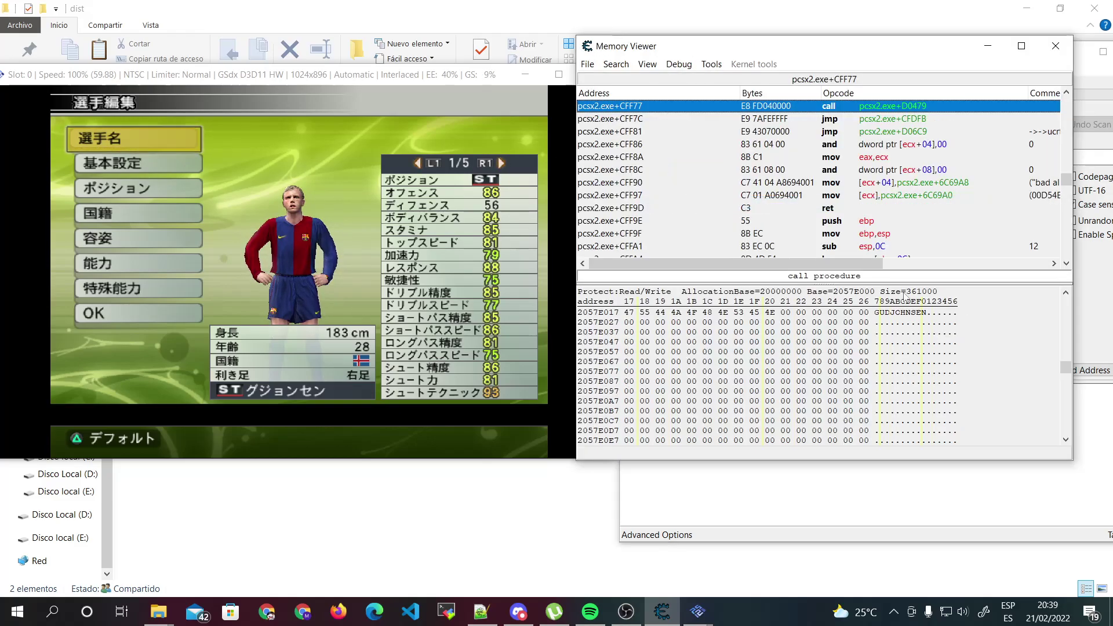
Check the region at 2057E35F, then leave the 20D1FD50 region open in Memory Viewer.
{"action": "left_click", "coordinate": [1056, 46]}
{"action": "right_click", "coordinate": [670, 161]}
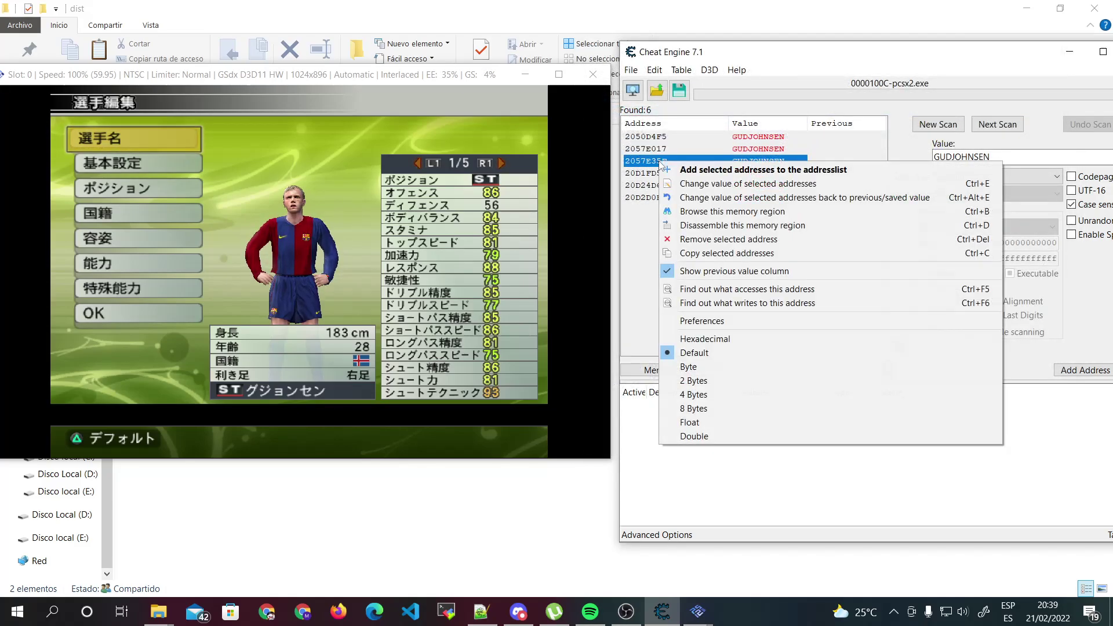
{"action": "left_click", "coordinate": [748, 213]}
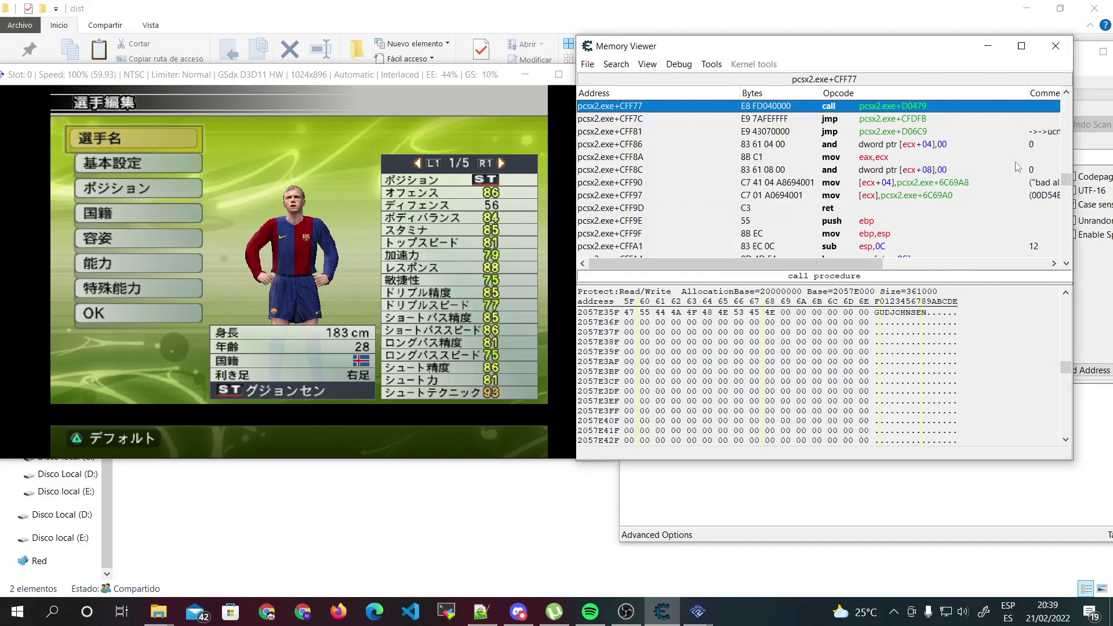
{"action": "left_click", "coordinate": [1056, 47]}
{"action": "right_click", "coordinate": [644, 172]}
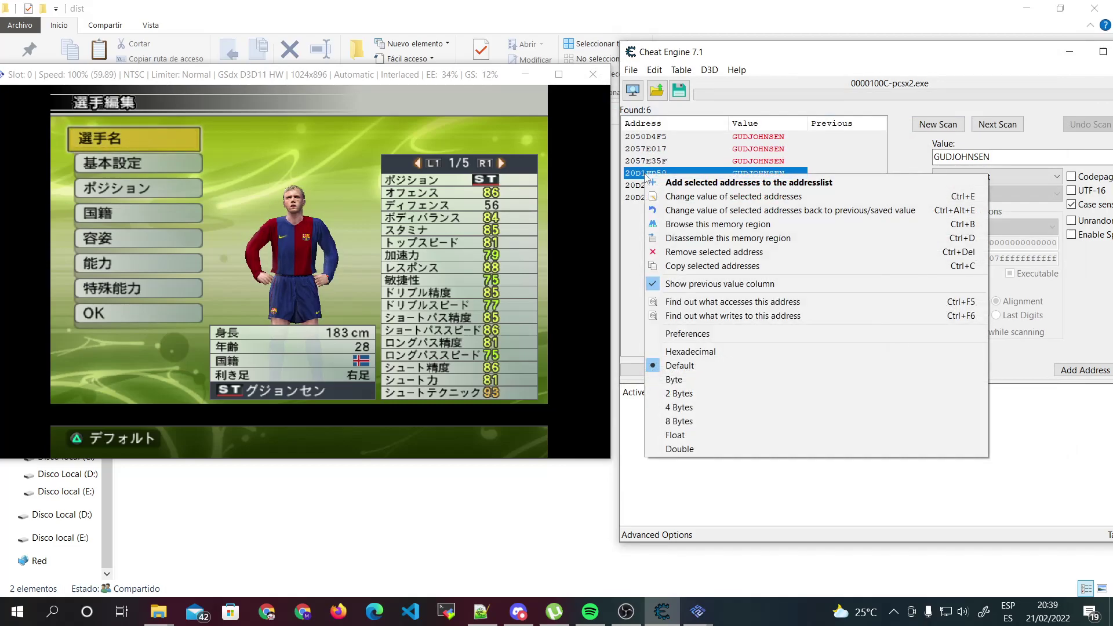
{"action": "left_click", "coordinate": [748, 224]}
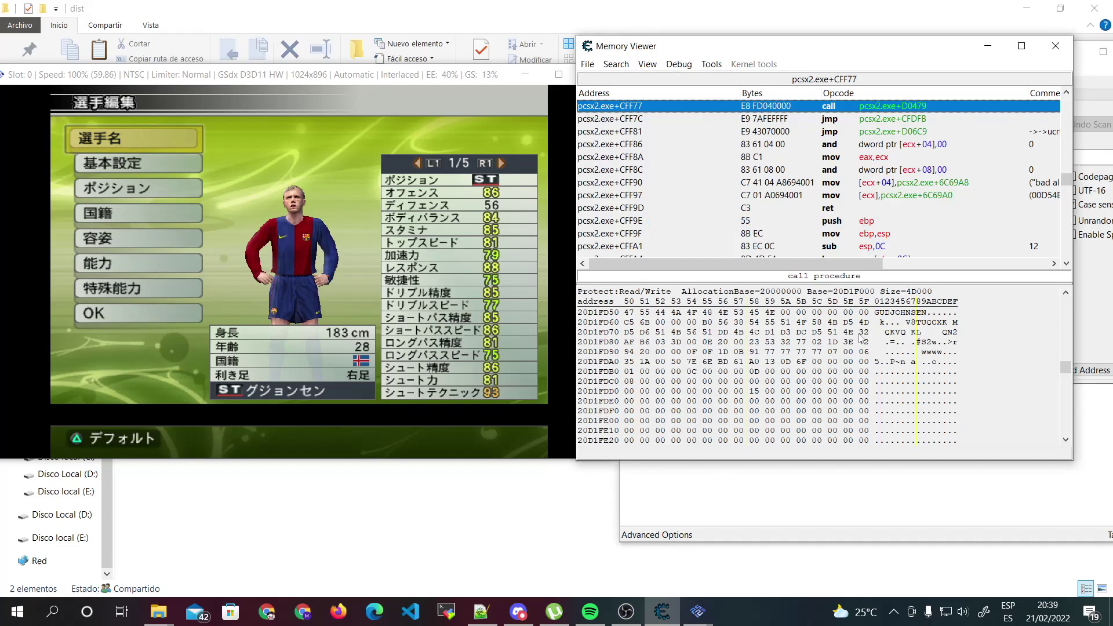
{"action": "scroll", "coordinate": [862, 339], "scroll_direction": "up", "scroll_amount": 2}
{"action": "scroll", "coordinate": [862, 340], "scroll_direction": "down", "scroll_amount": 1}
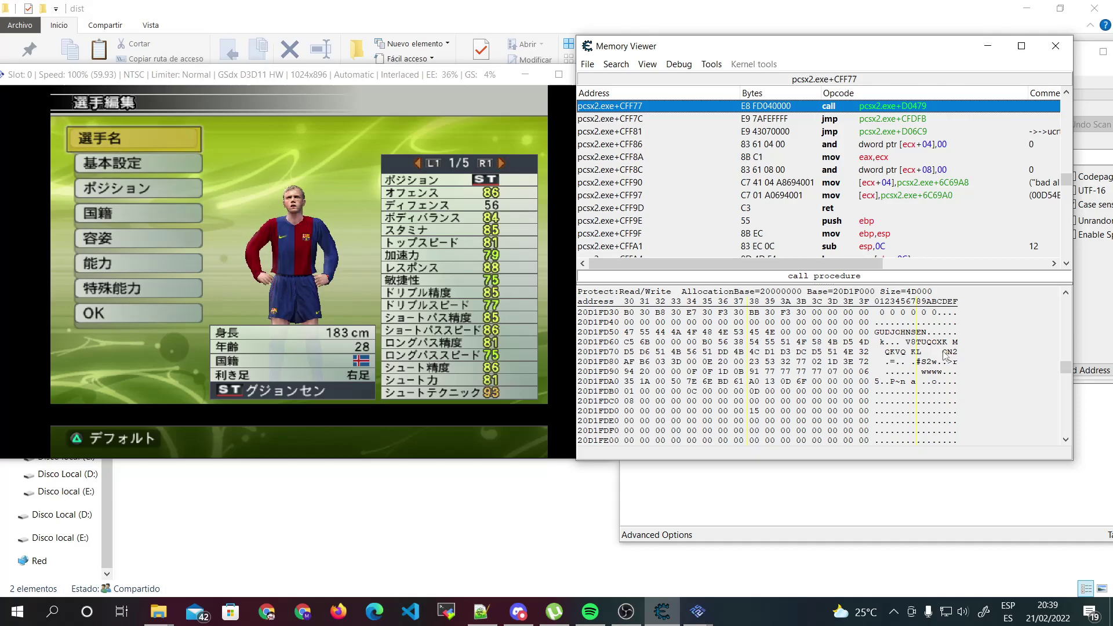
In the game's basic settings, adjust the player's age back and forth, ending at 30.
{"action": "left_click", "coordinate": [310, 247]}
{"action": "key", "text": "Down"}
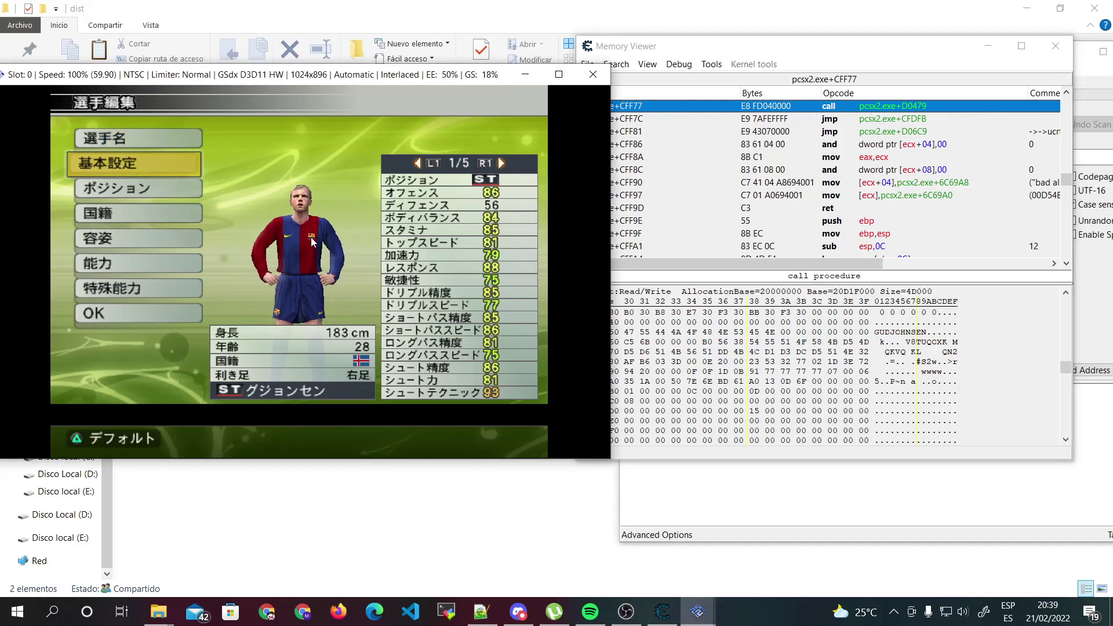
{"action": "key", "text": "Return"}
{"action": "key", "text": "Right"}
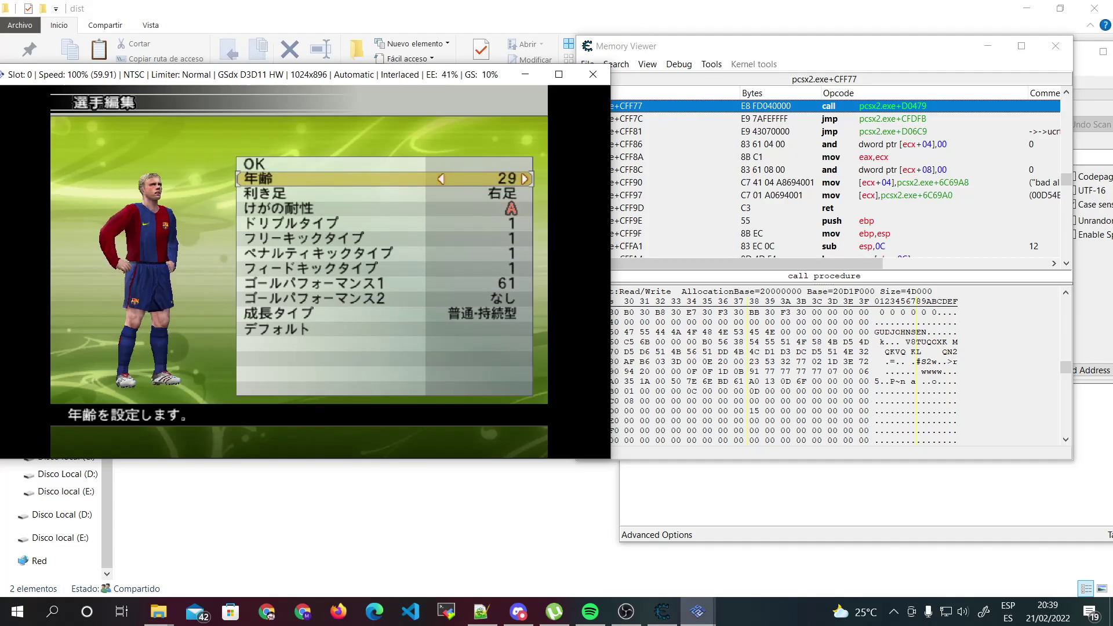
{"action": "key", "text": "Left"}
{"action": "key", "text": "Left"}
{"action": "key", "text": "Left"}
{"action": "key", "text": "Left"}
{"action": "key", "text": "Right"}
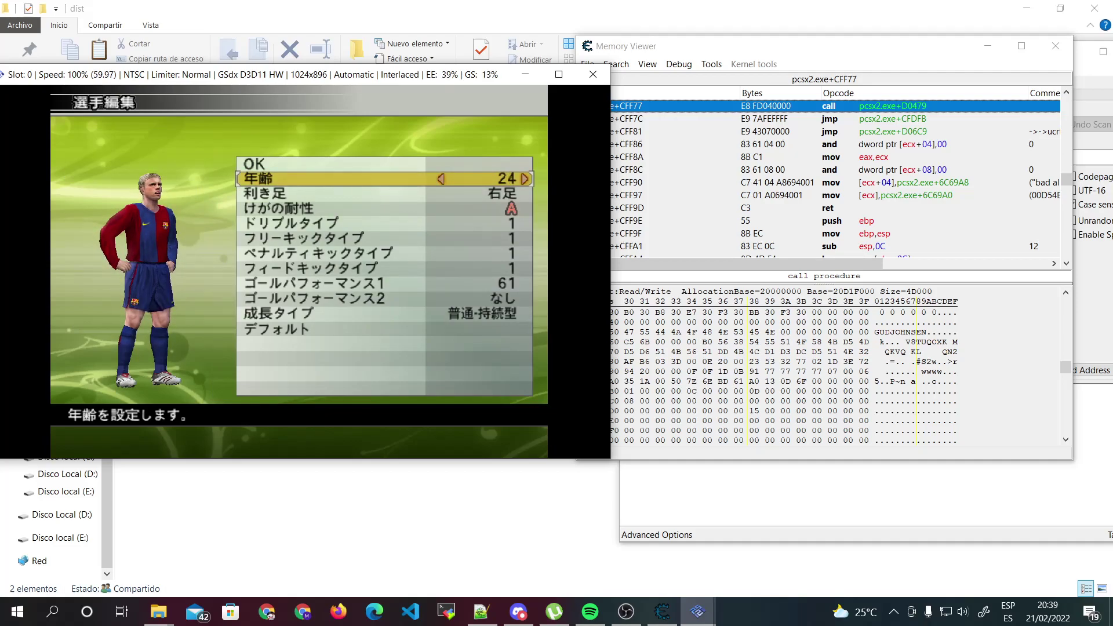
{"action": "key", "text": "Right"}
{"action": "key", "text": "Right"}
{"action": "key", "text": "Right"}
{"action": "key", "text": "Left"}
{"action": "key", "text": "Right"}
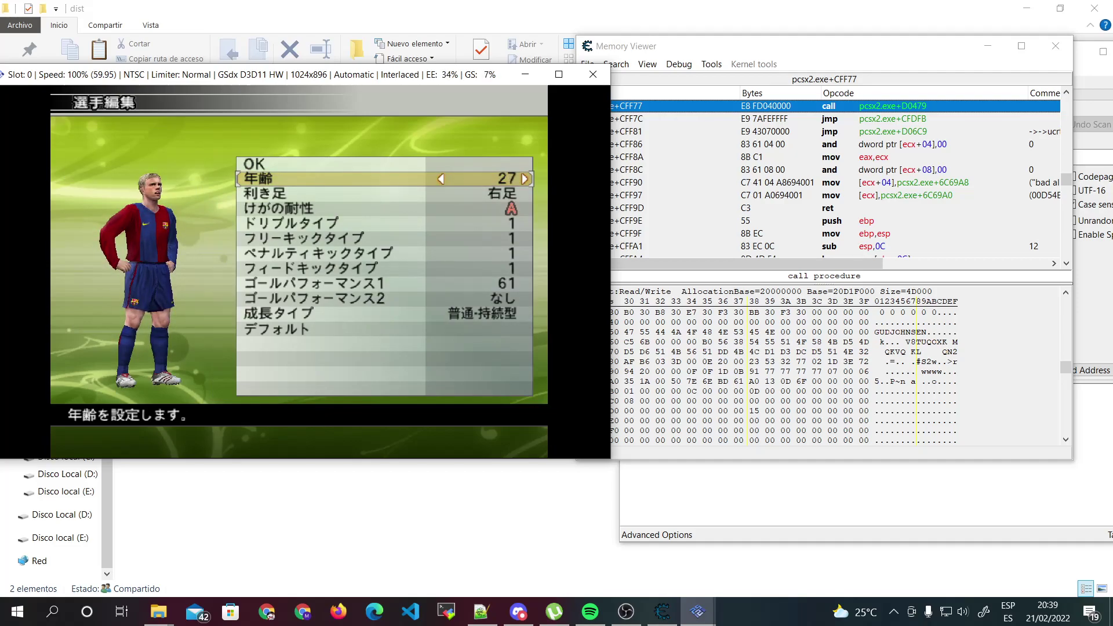
{"action": "key", "text": "Right"}
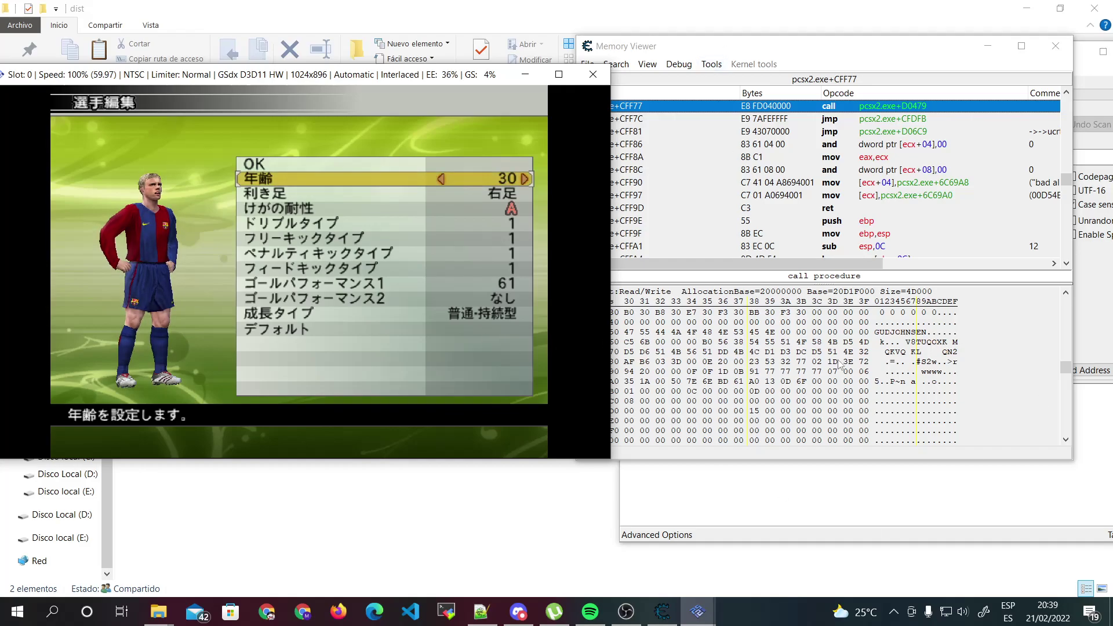
Browse the 20D24D68 region, lower the age to 21, then select result 20D2D0F4.
{"action": "left_click", "coordinate": [1055, 46]}
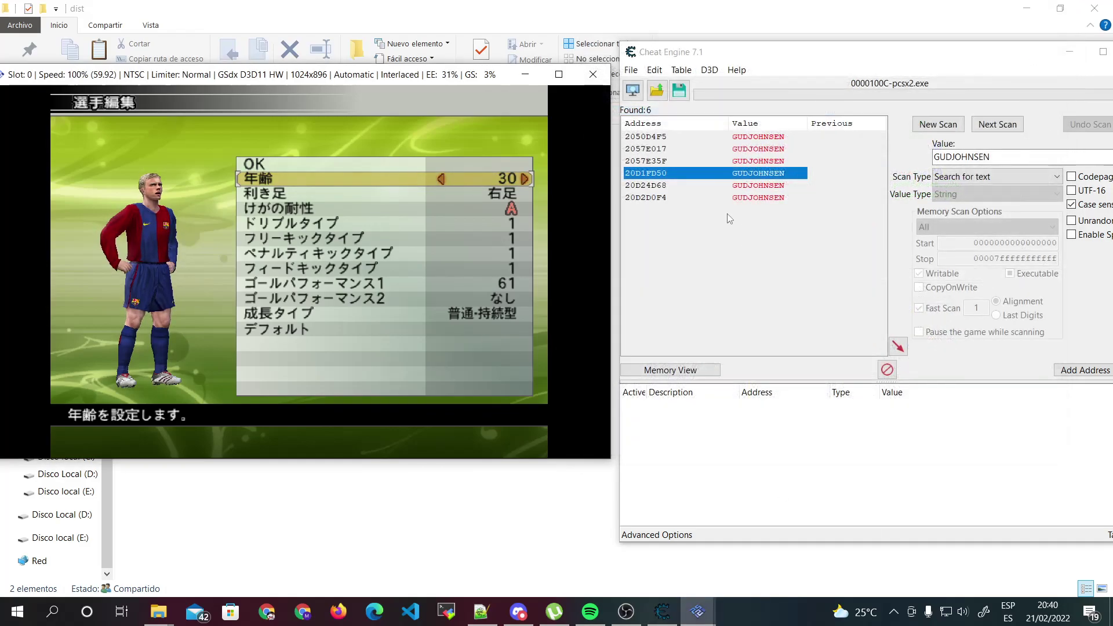
{"action": "left_click", "coordinate": [736, 175]}
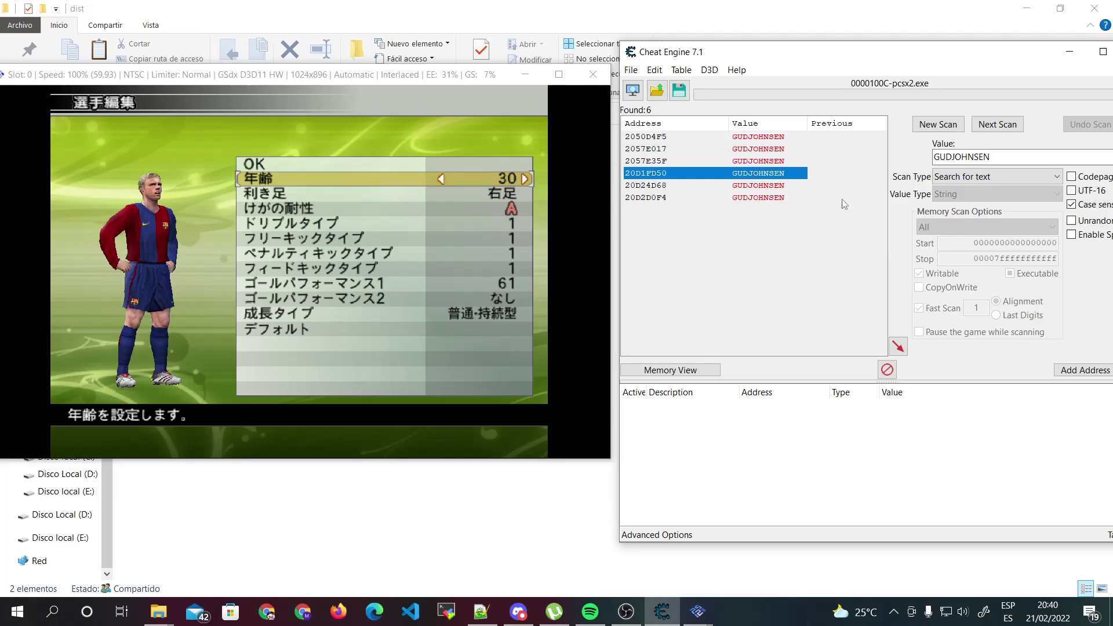
{"action": "right_click", "coordinate": [762, 185]}
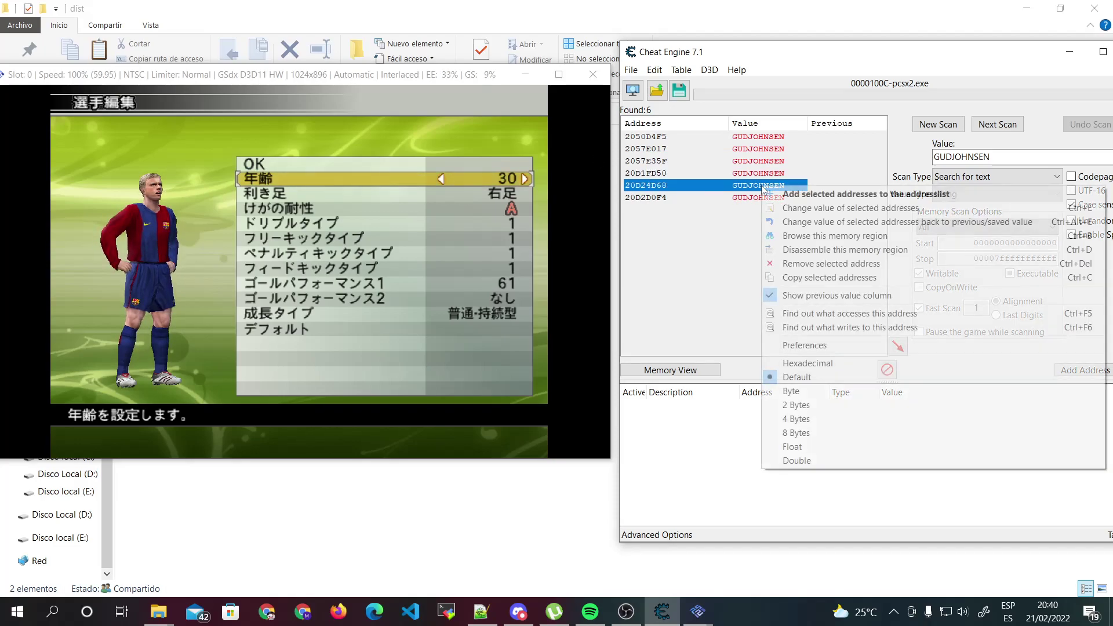
{"action": "left_click", "coordinate": [835, 236]}
{"action": "left_click", "coordinate": [401, 321]}
{"action": "key", "text": "Left"}
{"action": "key", "text": "Left"}
{"action": "key", "text": "Left"}
{"action": "key", "text": "Left"}
{"action": "key", "text": "Left"}
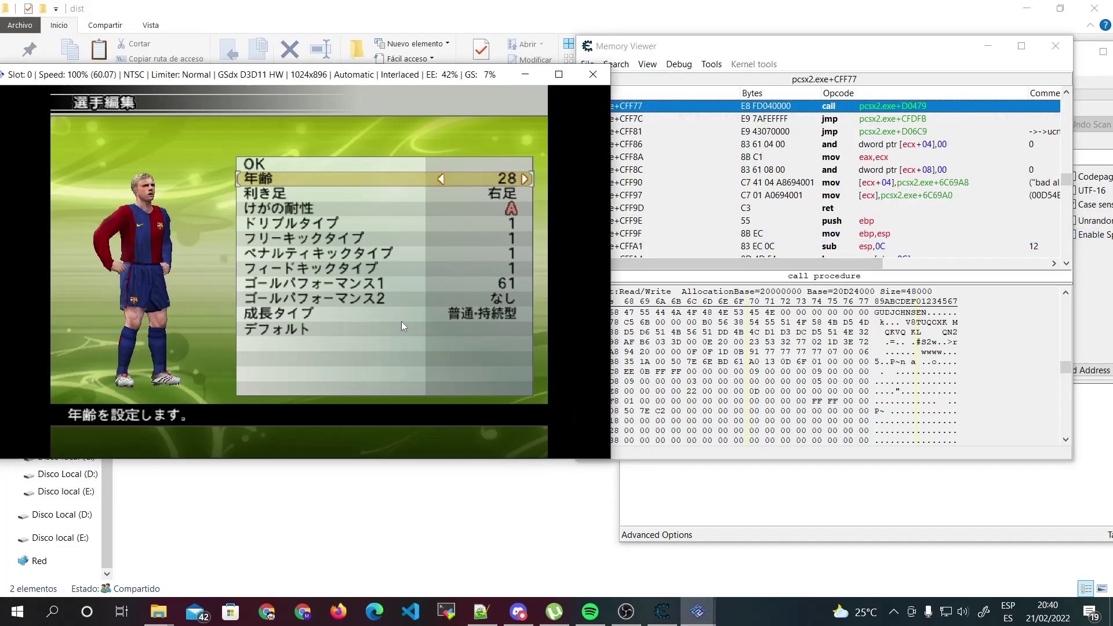
{"action": "key", "text": "Left"}
{"action": "key", "text": "Left"}
{"action": "key", "text": "Left"}
{"action": "key", "text": "Left"}
{"action": "left_click", "coordinate": [677, 384]}
{"action": "left_click", "coordinate": [734, 197]}
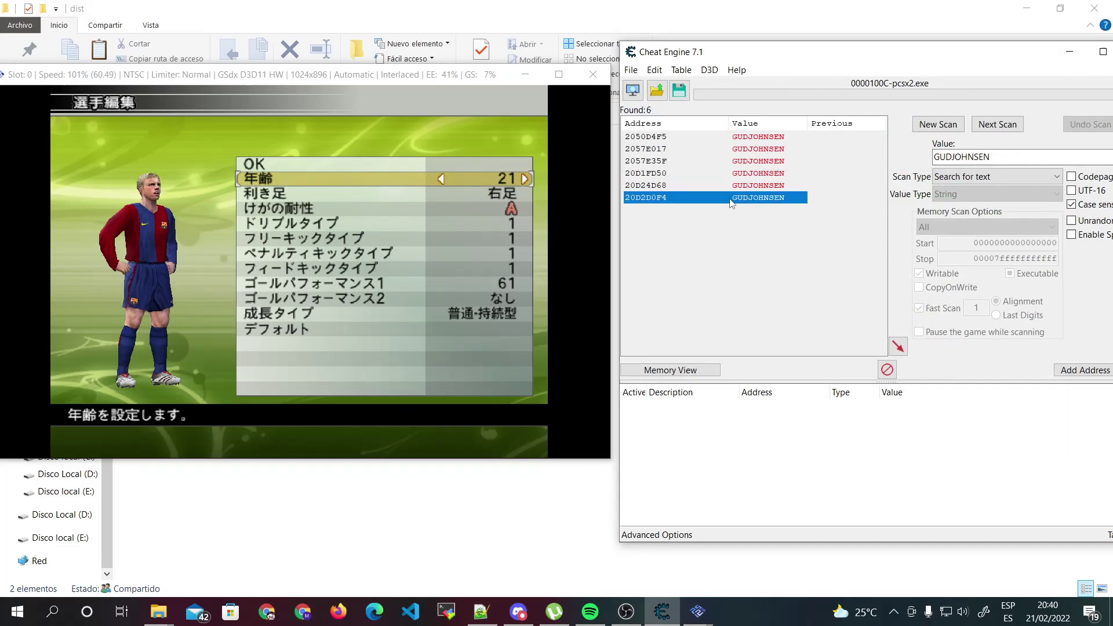
Open the memory around 20D2D0F4 beside the game and nudge the player's age again.
{"action": "right_click", "coordinate": [730, 199]}
{"action": "left_click", "coordinate": [812, 248]}
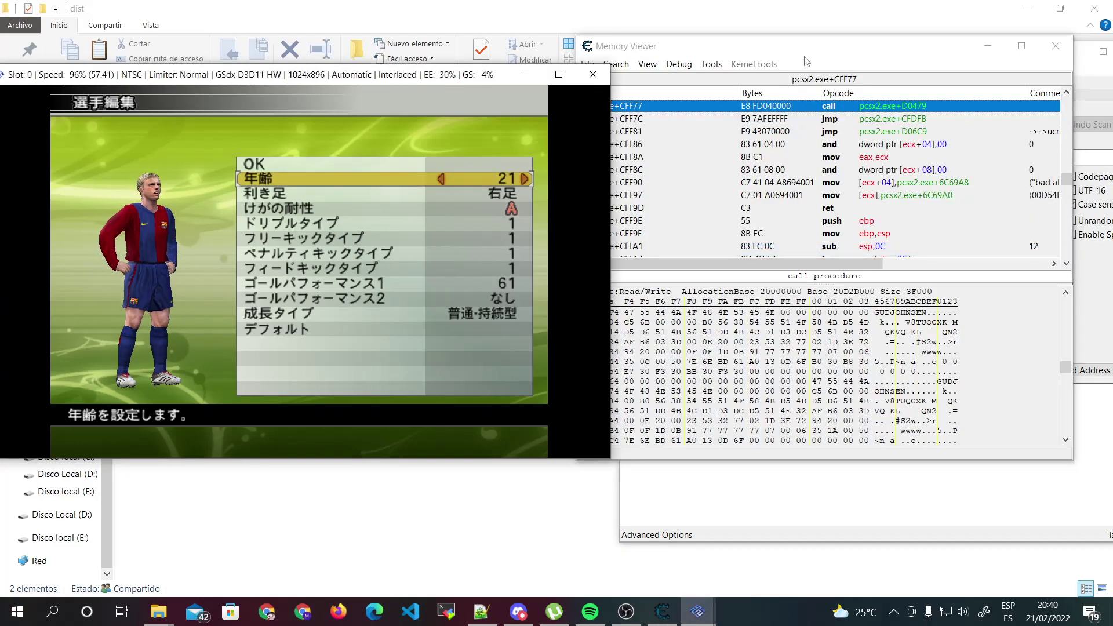
{"action": "left_click_drag", "start_coordinate": [784, 47], "coordinate": [828, 46]}
{"action": "left_click", "coordinate": [467, 200]}
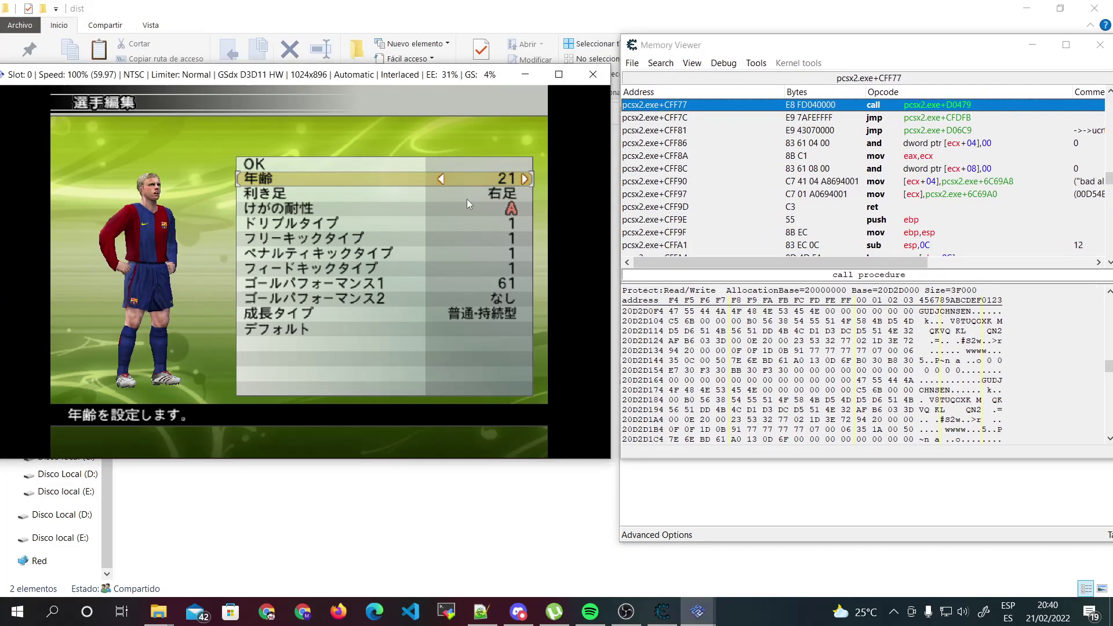
{"action": "key", "text": "Right"}
{"action": "key", "text": "Right"}
{"action": "key", "text": "Right"}
{"action": "key", "text": "Right"}
{"action": "key", "text": "Right"}
{"action": "key", "text": "Left"}
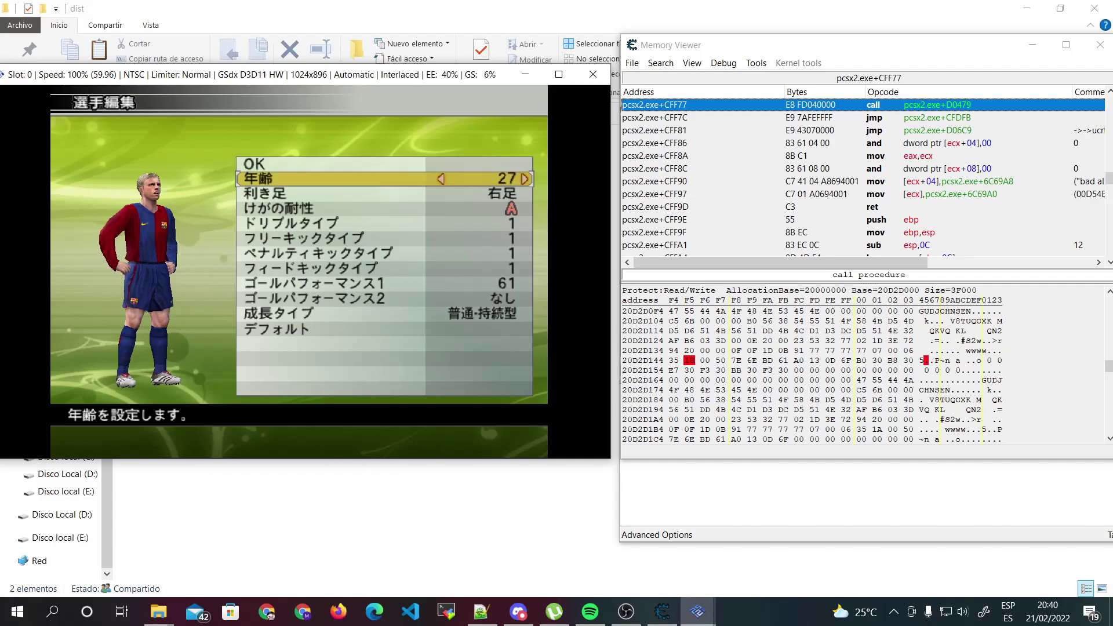
{"action": "key", "text": "Left"}
{"action": "key", "text": "Left"}
{"action": "key", "text": "Left"}
{"action": "key", "text": "Right"}
{"action": "key", "text": "Right"}
{"action": "key", "text": "Right"}
{"action": "key", "text": "Right"}
{"action": "key", "text": "Right"}
{"action": "key", "text": "Right"}
{"action": "key", "text": "Right"}
{"action": "key", "text": "Right"}
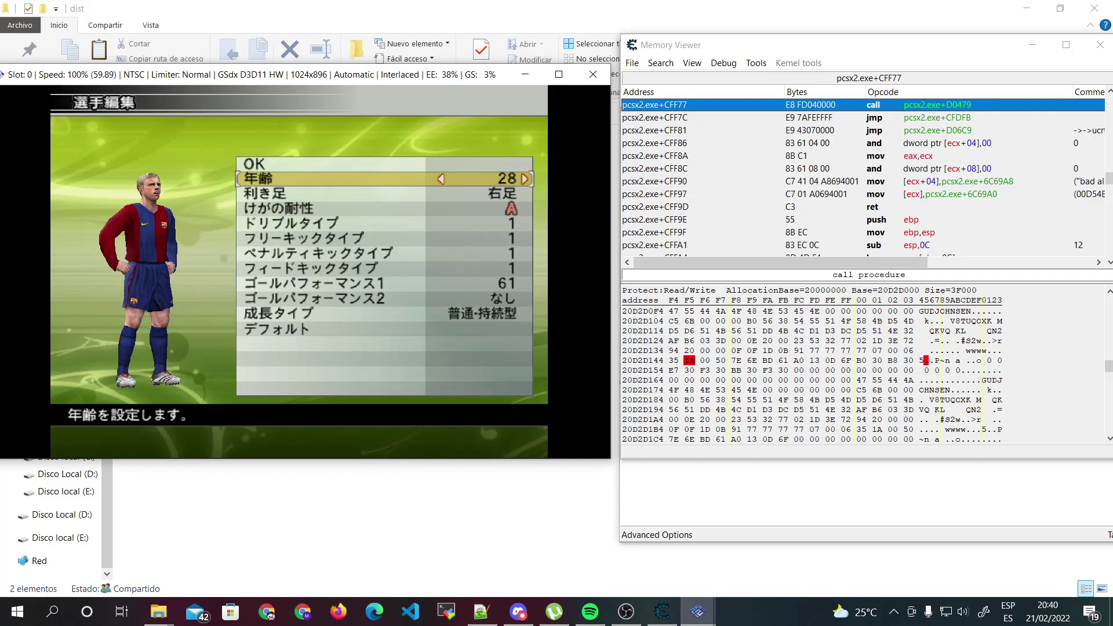
{"action": "key", "text": "Up"}
Discard the age changes and try the face type settings in the head editor.
{"action": "key", "text": "x"}
{"action": "key", "text": "Up"}
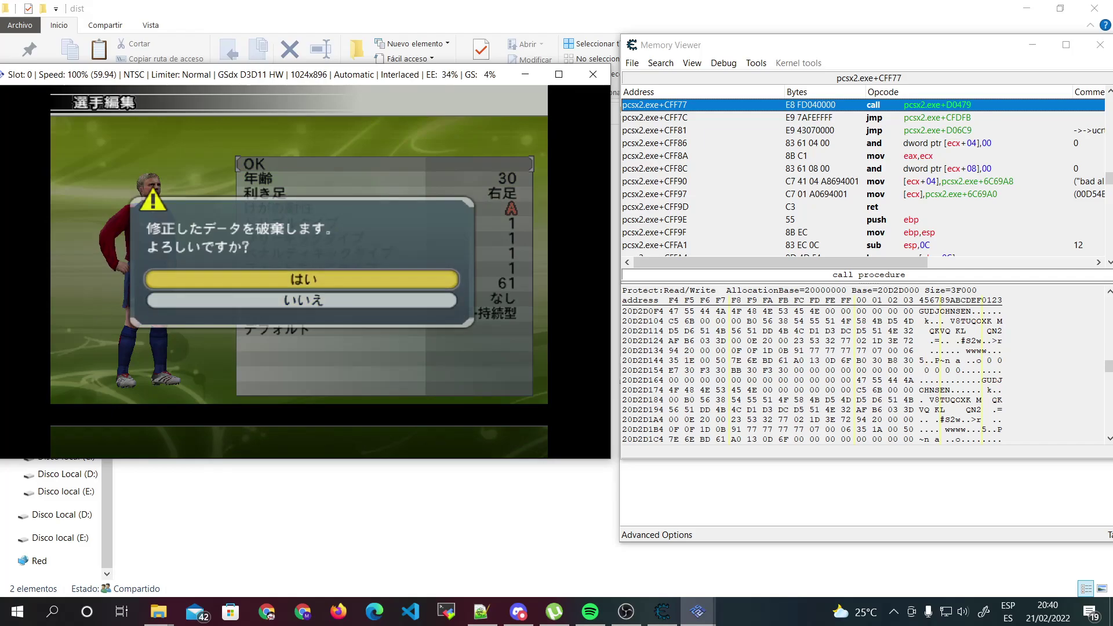
{"action": "key", "text": "x"}
{"action": "key", "text": "Down"}
{"action": "key", "text": "Down"}
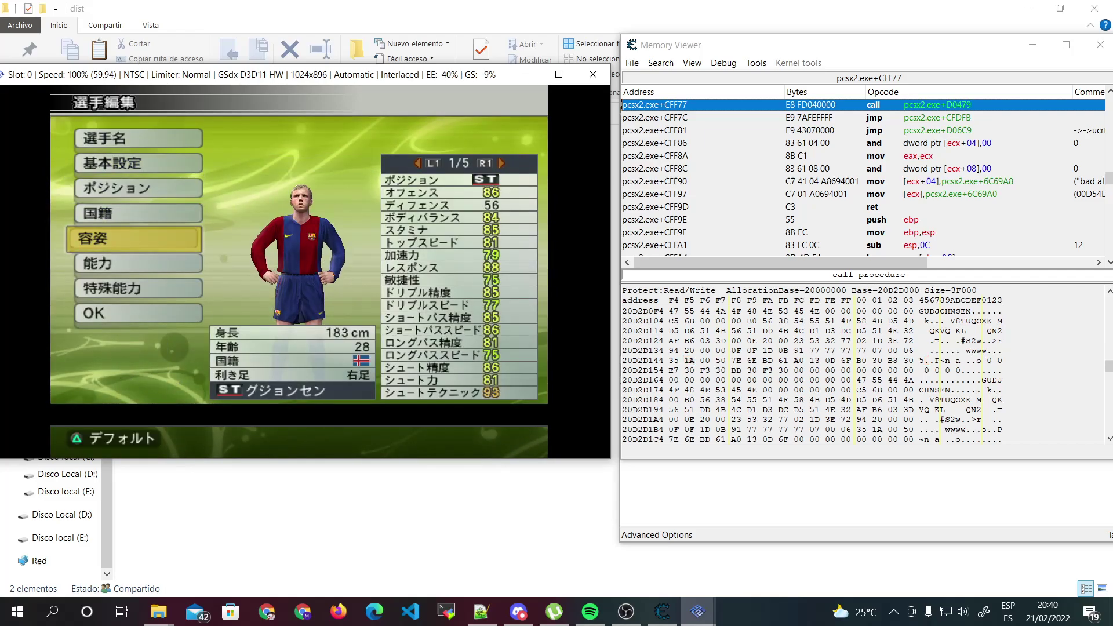
{"action": "key", "text": "Up"}
{"action": "key", "text": "Down"}
{"action": "key", "text": "Down"}
{"action": "key", "text": "Up"}
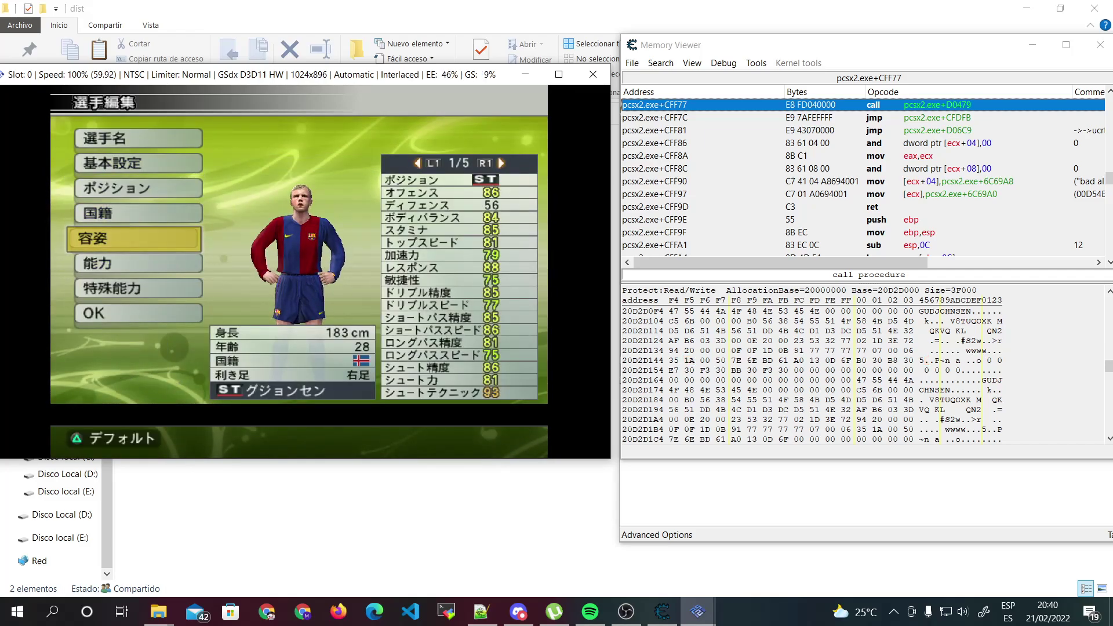
{"action": "key", "text": "x"}
{"action": "key", "text": "Down"}
{"action": "key", "text": "x"}
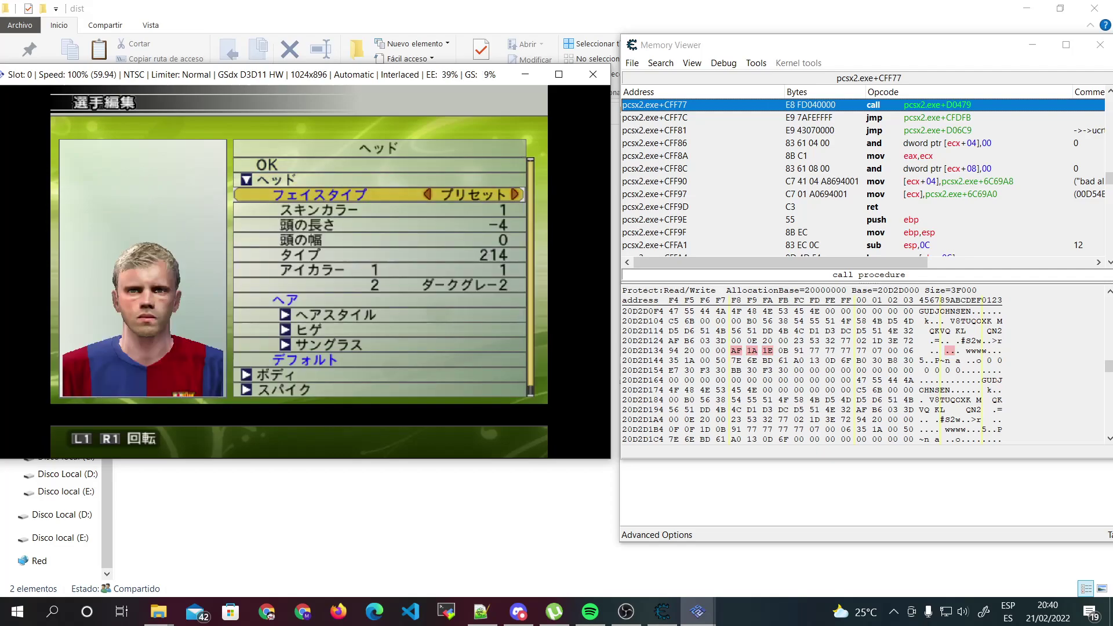
{"action": "key", "text": "Right"}
{"action": "key", "text": "Left"}
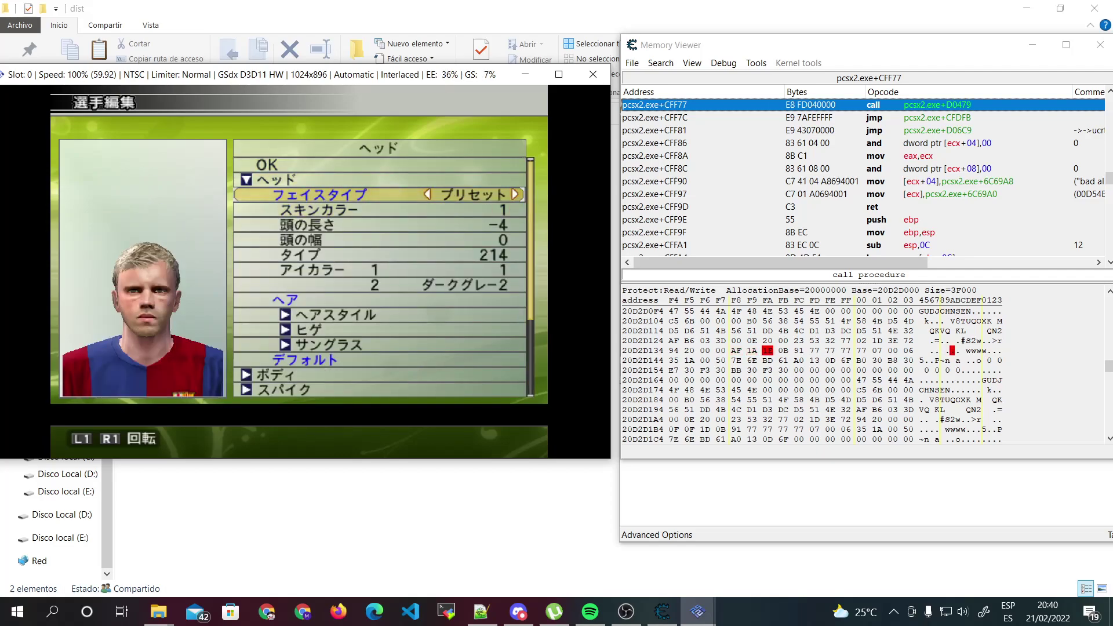
{"action": "key", "text": "Down"}
{"action": "key", "text": "Down"}
{"action": "key", "text": "Down"}
{"action": "key", "text": "Down"}
{"action": "key", "text": "Right"}
{"action": "key", "text": "Right"}
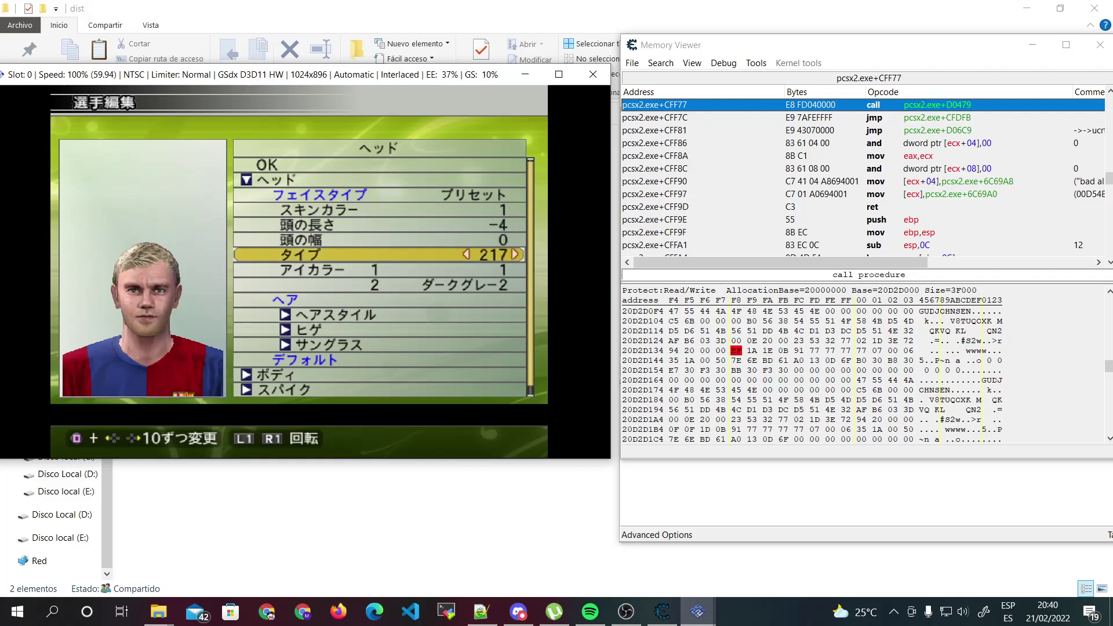
{"action": "key", "text": "Left"}
{"action": "key", "text": "Left"}
{"action": "key", "text": "Left"}
Back out of the head editor and exit player editing without saving.
{"action": "key", "text": "z"}
{"action": "key", "text": "Up"}
{"action": "key", "text": "z"}
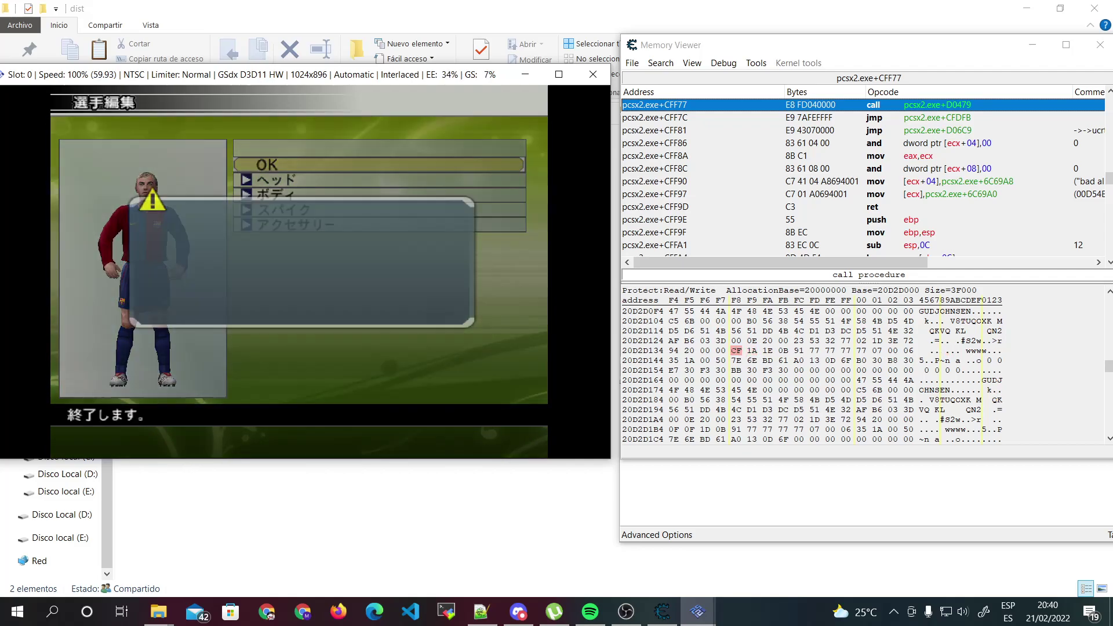
{"action": "key", "text": "z"}
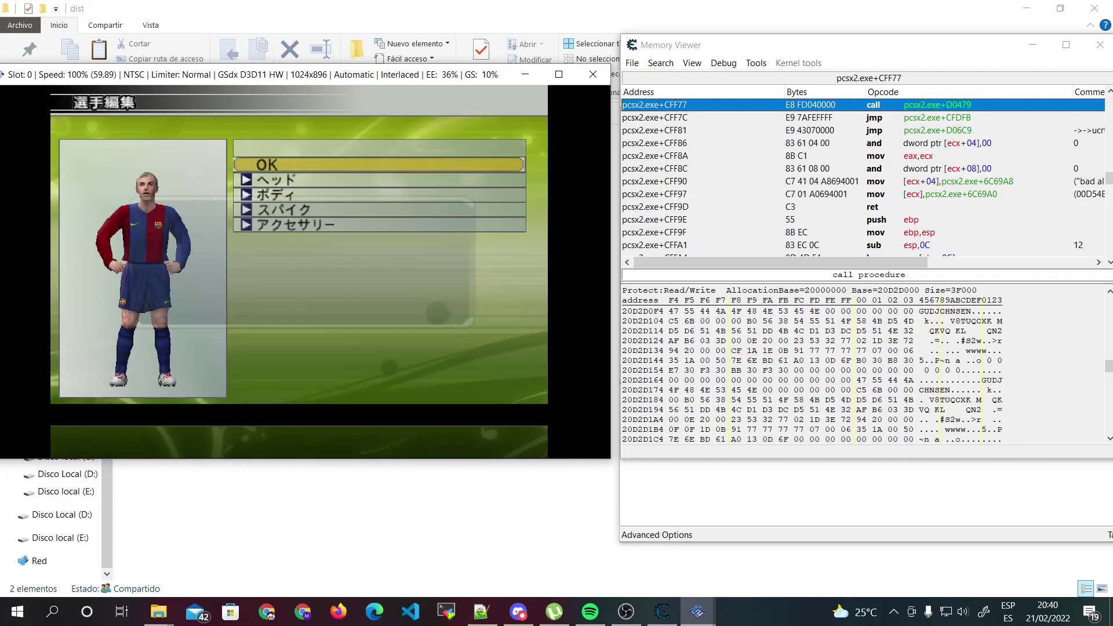
{"action": "key", "text": "z"}
{"action": "key", "text": "z"}
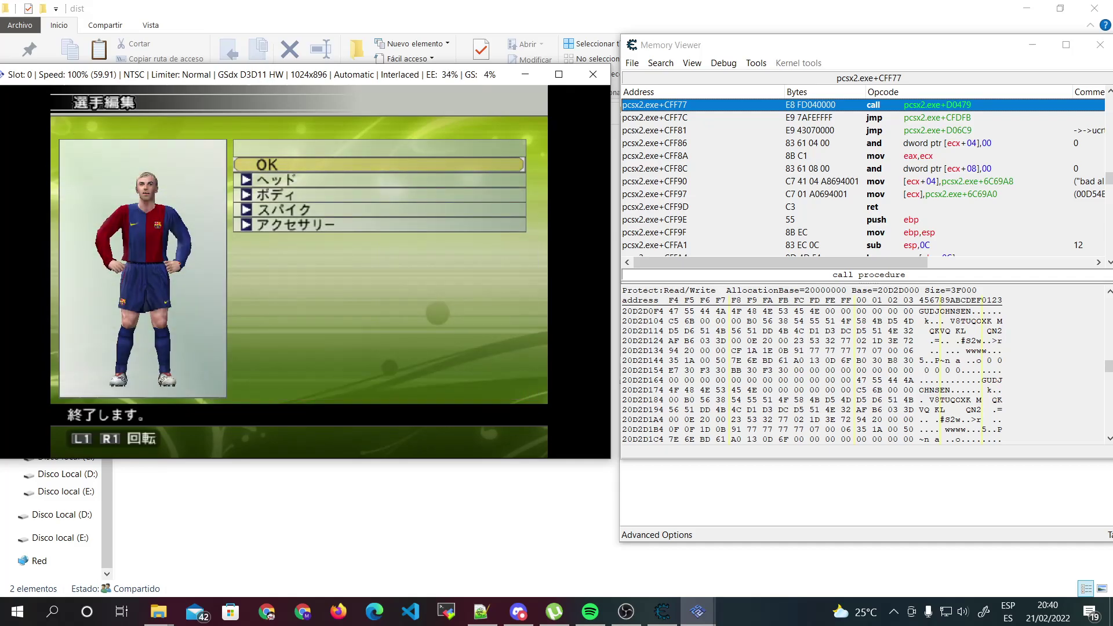
{"action": "key", "text": "z"}
{"action": "key", "text": "Down"}
{"action": "key", "text": "Down"}
{"action": "key", "text": "Down"}
{"action": "key", "text": "z"}
{"action": "key", "text": "Up"}
{"action": "key", "text": "z"}
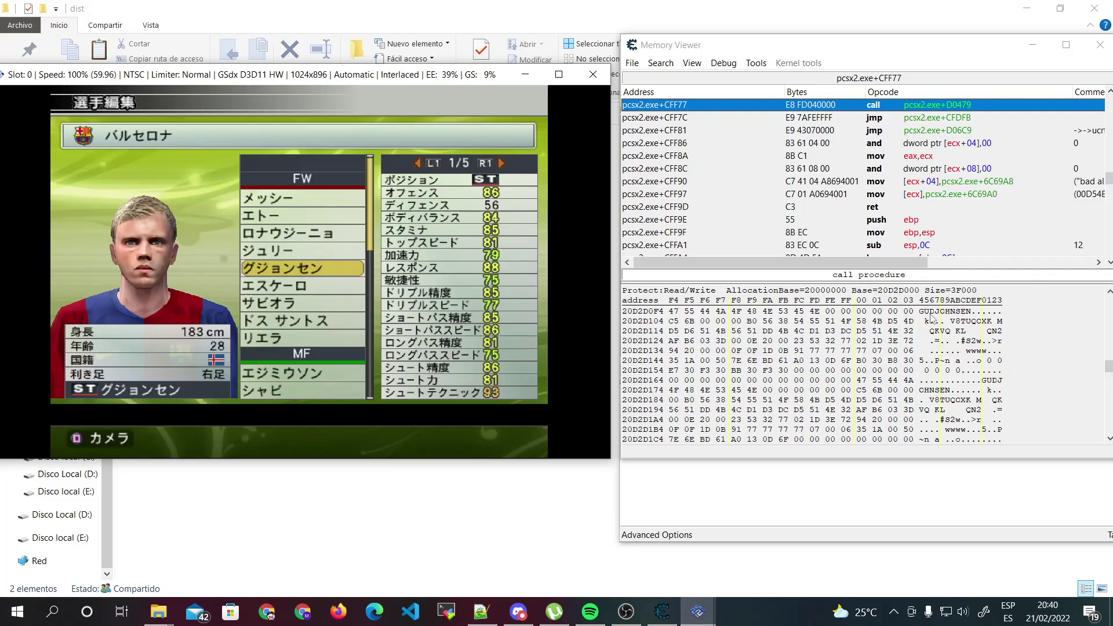
Scroll the hex dump and select the byte at 20D2D0D4, just before the name.
{"action": "left_click", "coordinate": [676, 314]}
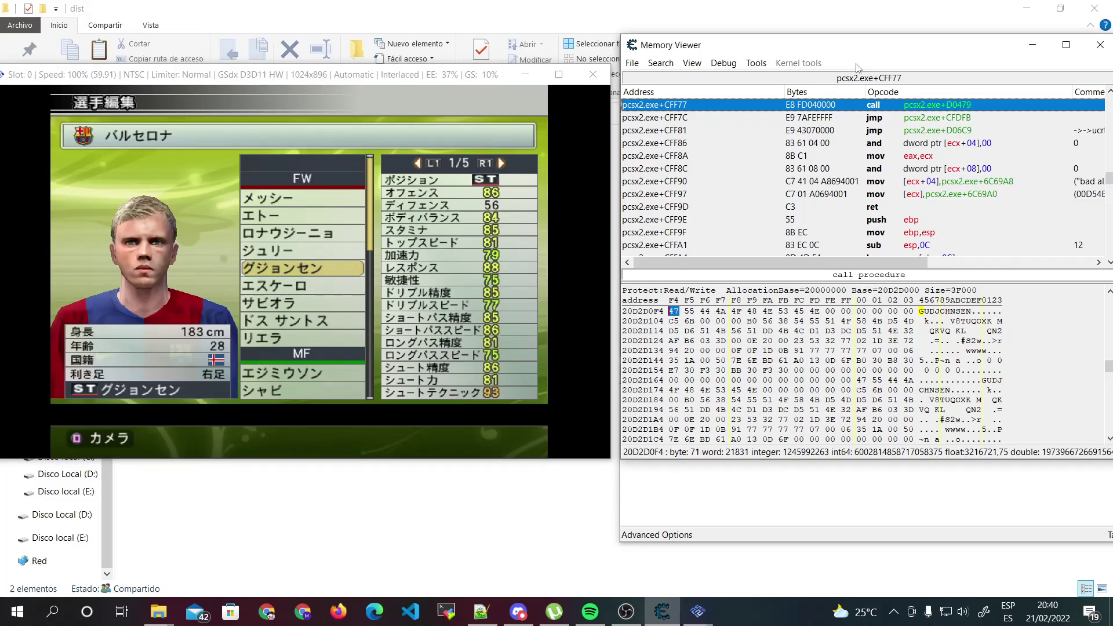
{"action": "left_click_drag", "start_coordinate": [855, 51], "coordinate": [709, 58]}
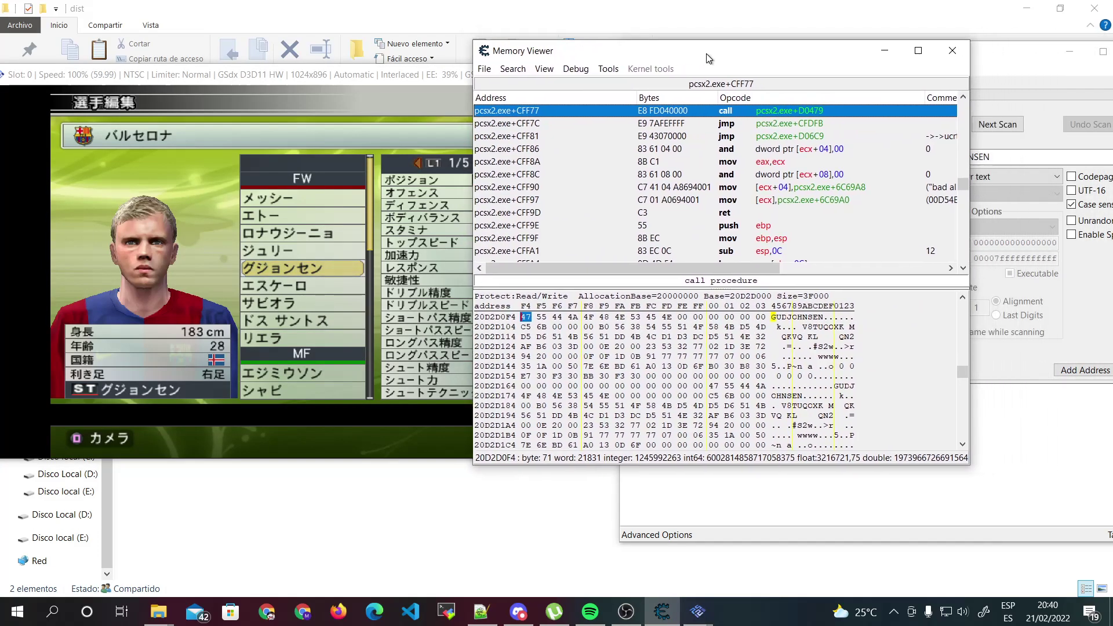
{"action": "left_click", "coordinate": [963, 298]}
{"action": "left_click", "coordinate": [964, 298]}
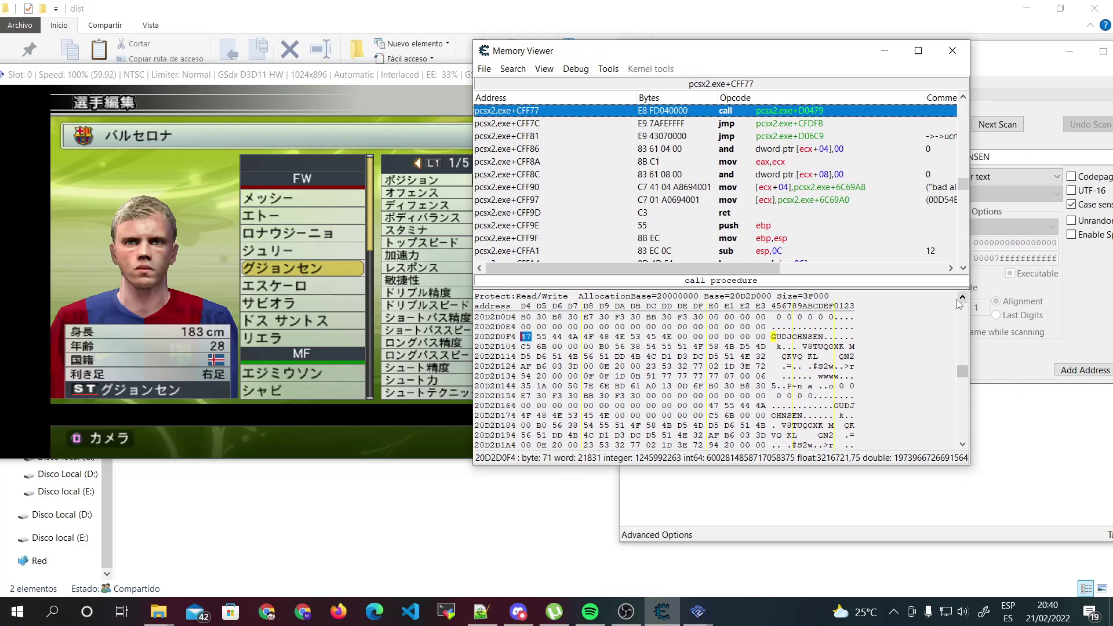
{"action": "left_click", "coordinate": [963, 299]}
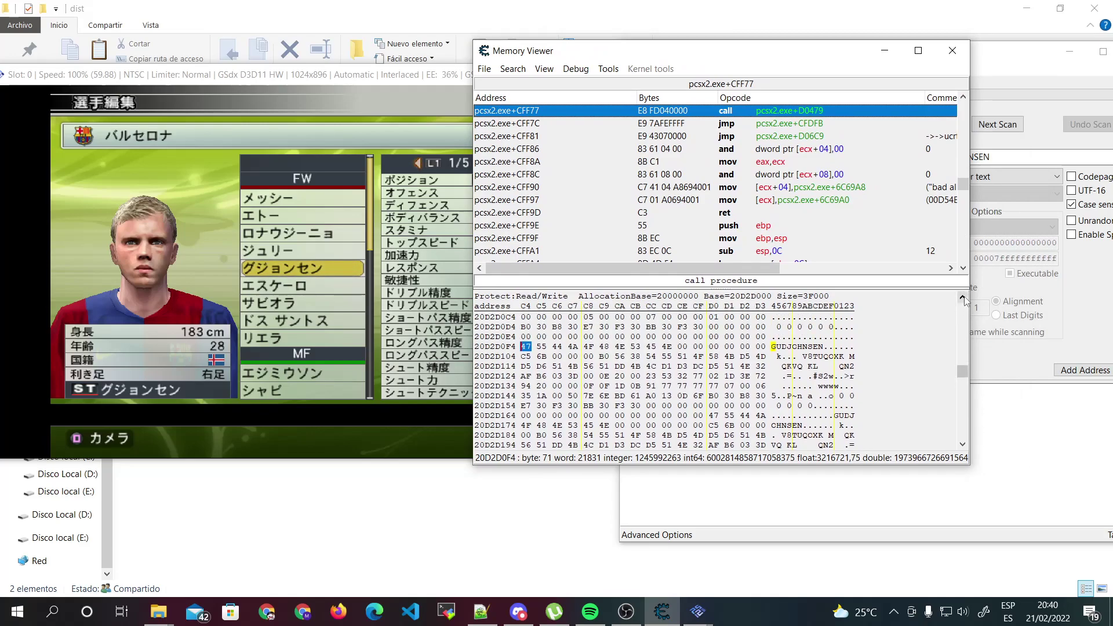
{"action": "left_click", "coordinate": [963, 445]}
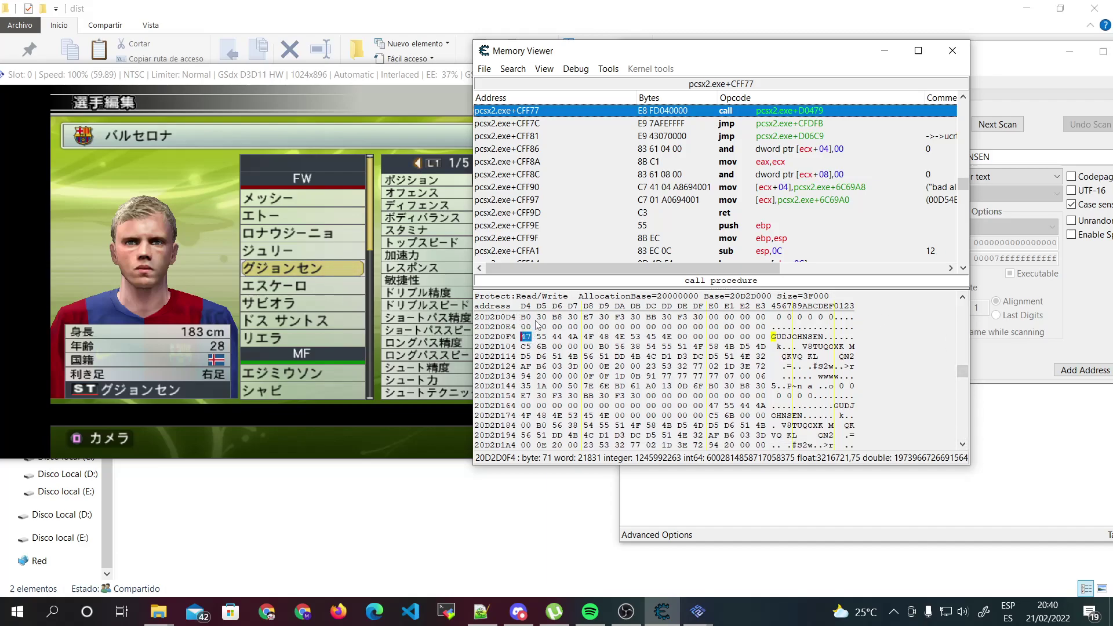
{"action": "left_click", "coordinate": [526, 317]}
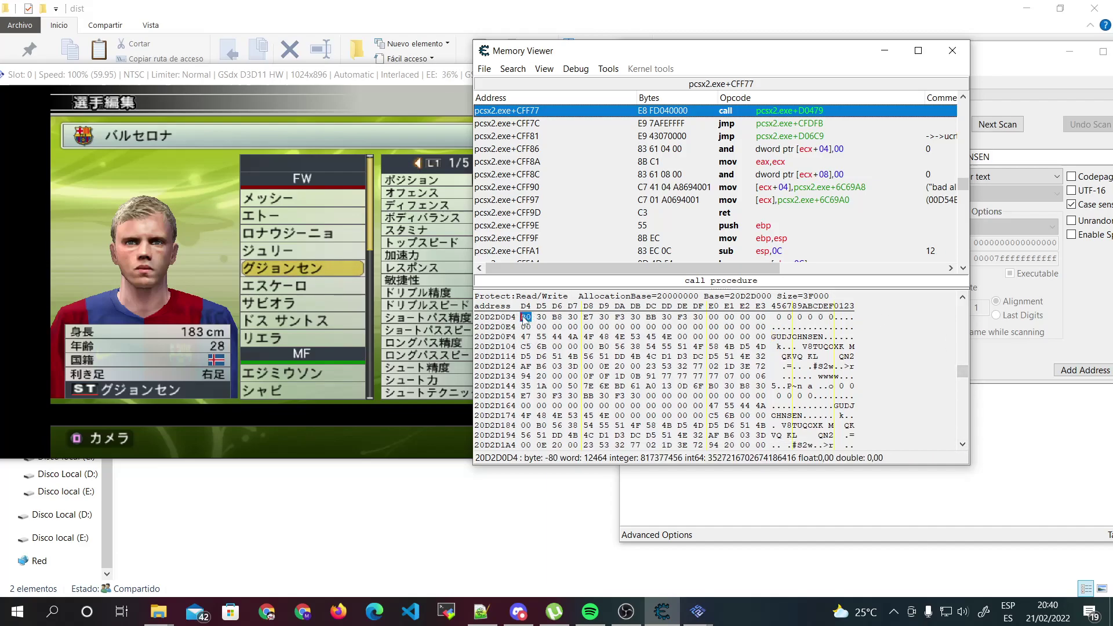
Add the byte at 20D2D0D4 to the saved address list.
{"action": "right_click", "coordinate": [525, 319]}
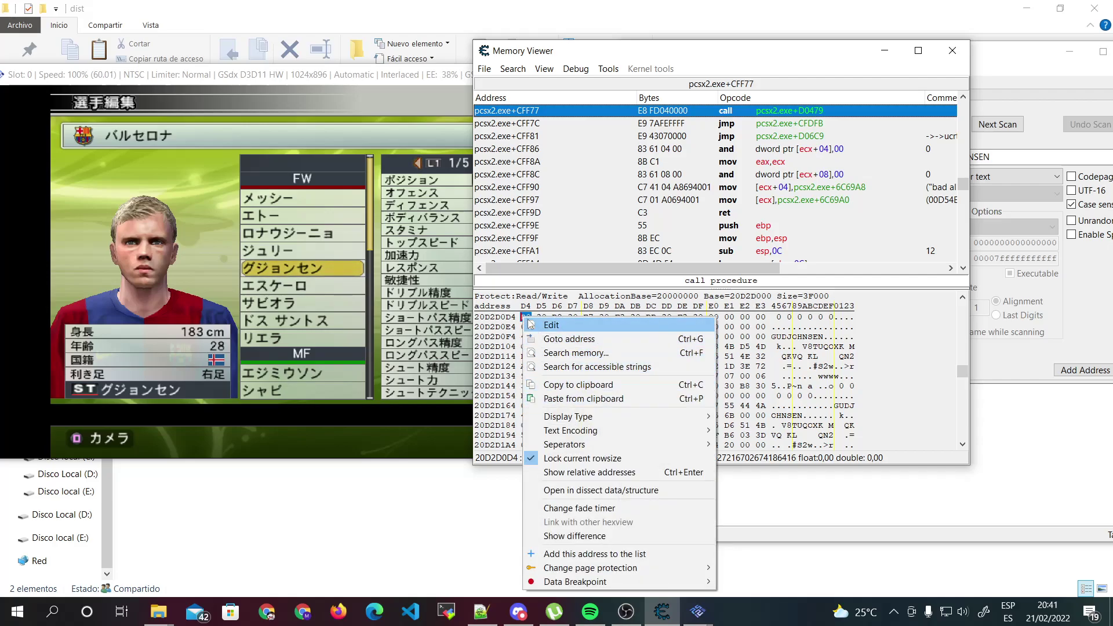
{"action": "left_click", "coordinate": [494, 316]}
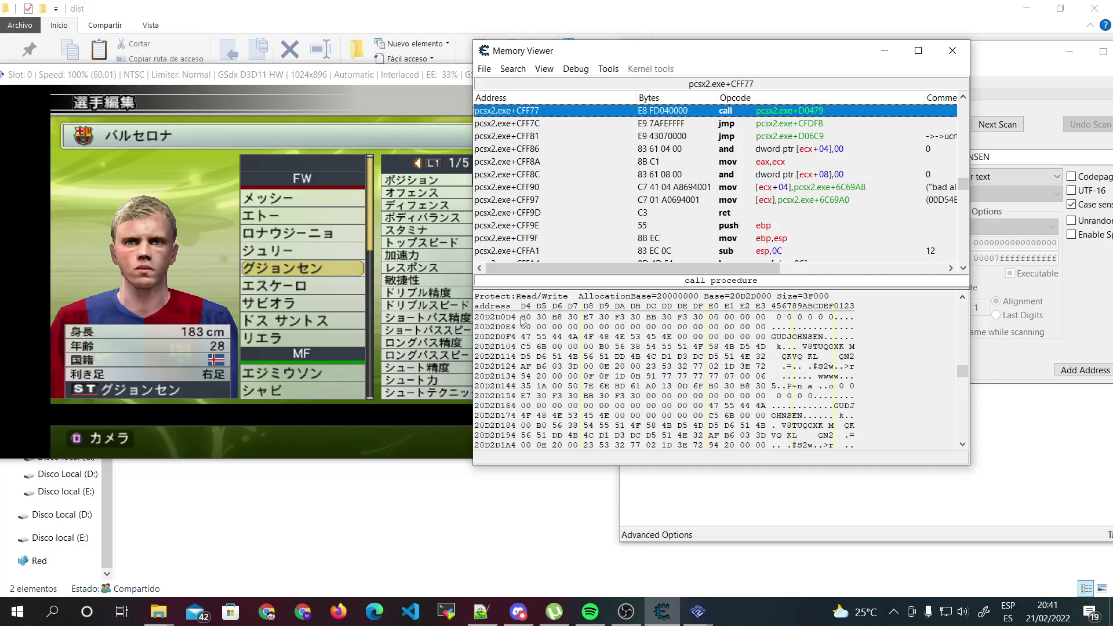
{"action": "right_click", "coordinate": [524, 318]}
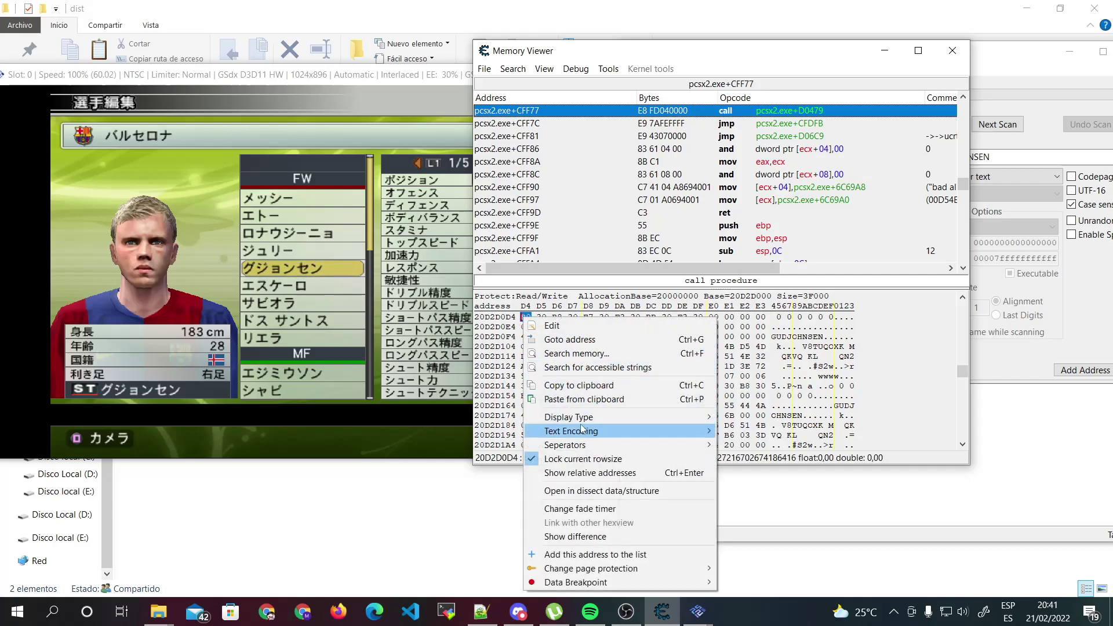
{"action": "left_click", "coordinate": [584, 555]}
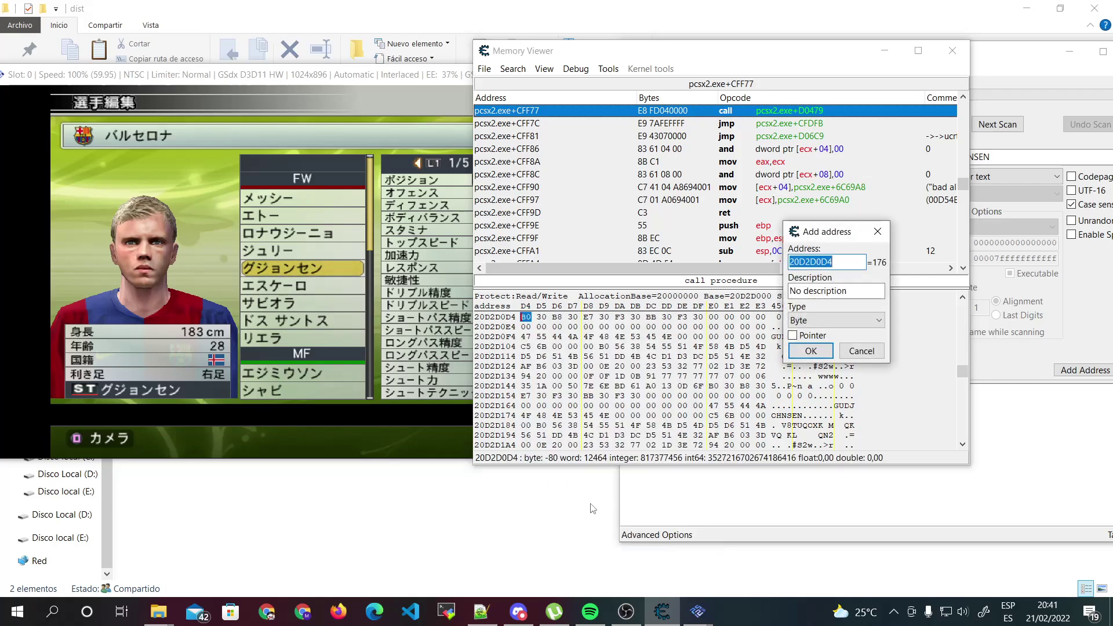
{"action": "left_click", "coordinate": [810, 351]}
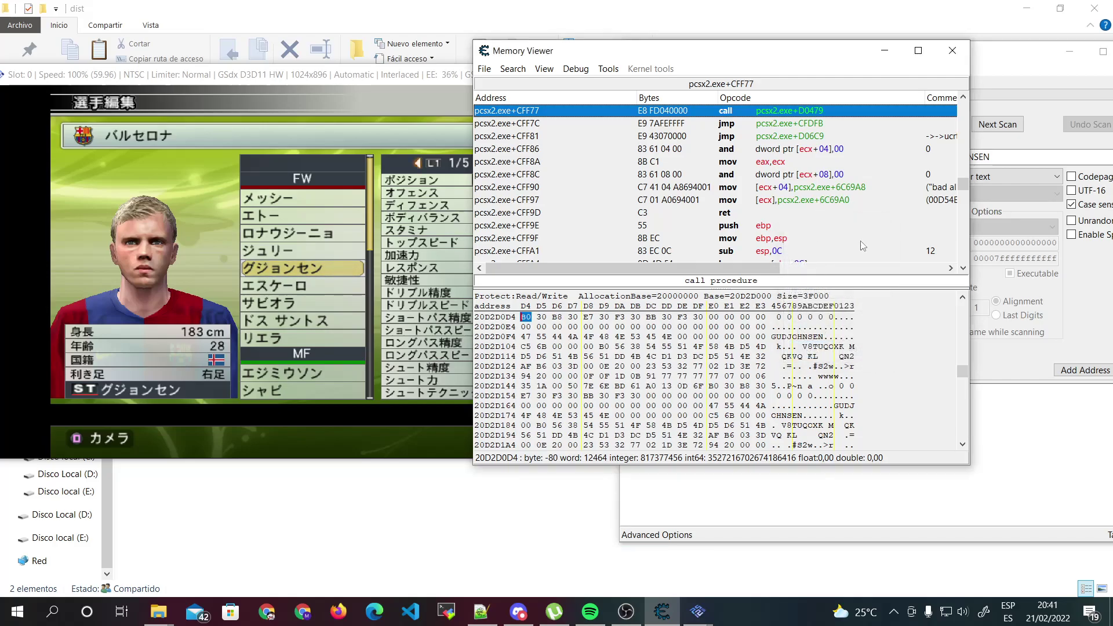
Open the saved entry's details and copy its address 20D2D0D4.
{"action": "left_click", "coordinate": [982, 469]}
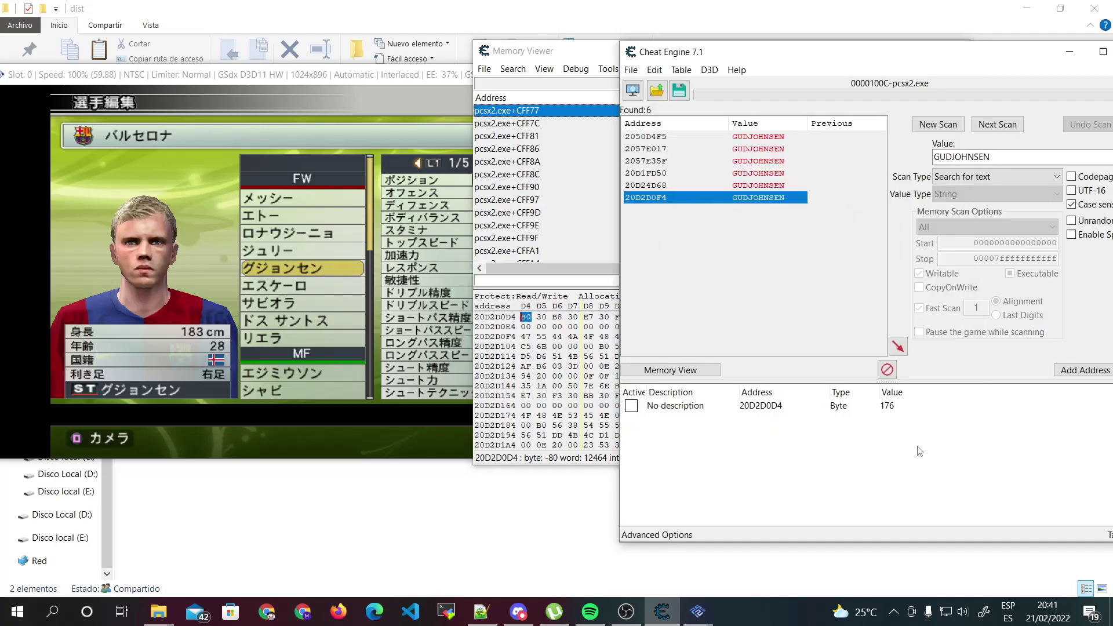
{"action": "double_click", "coordinate": [768, 408]}
{"action": "key", "text": "ctrl+c"}
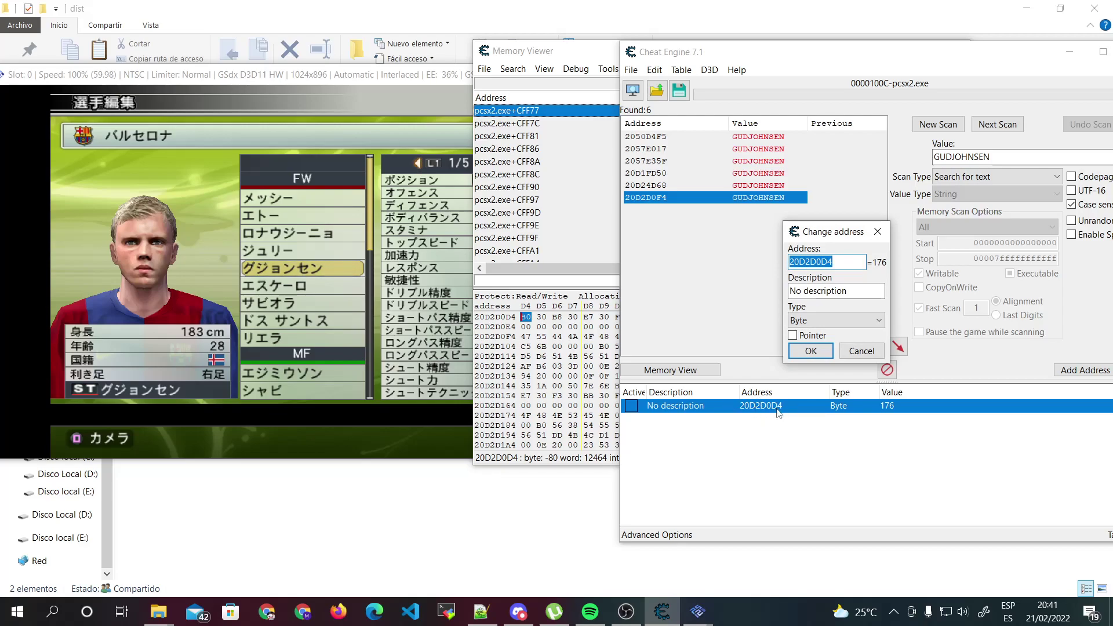
{"action": "right_click", "coordinate": [819, 262]}
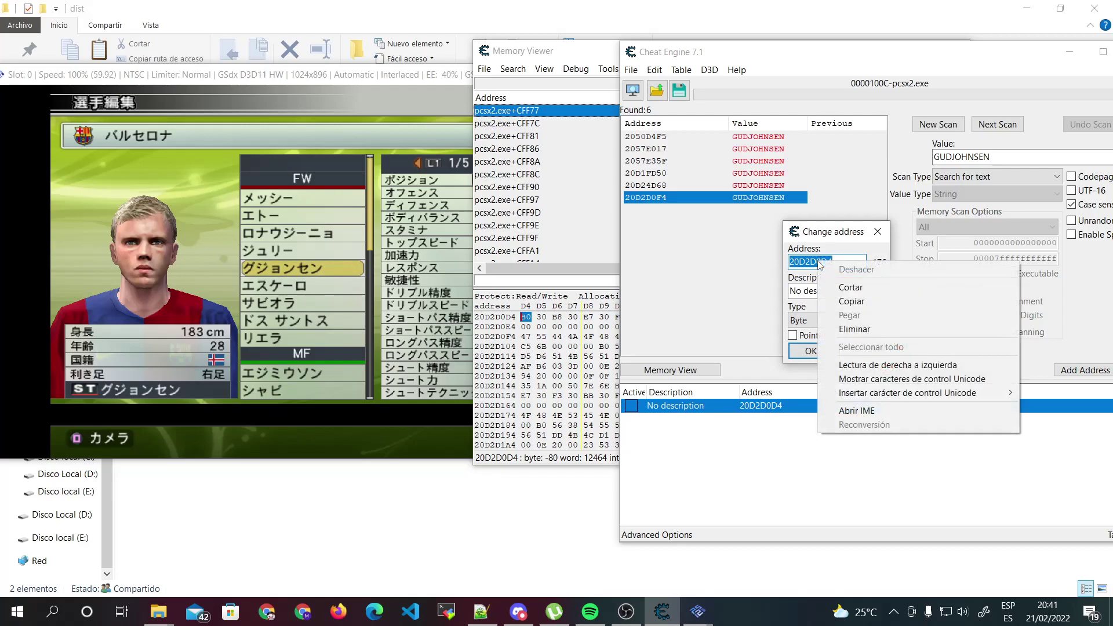
{"action": "left_click", "coordinate": [842, 302]}
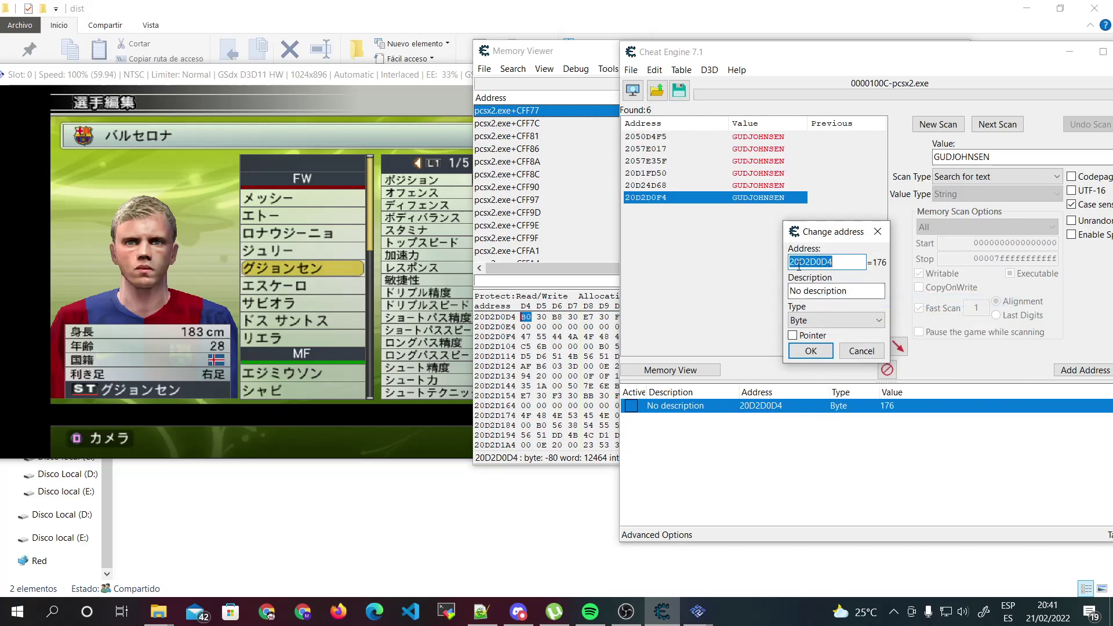
Open jlwe10.yaml from the assigner's config folder with Notepad++.
{"action": "left_click", "coordinate": [291, 510]}
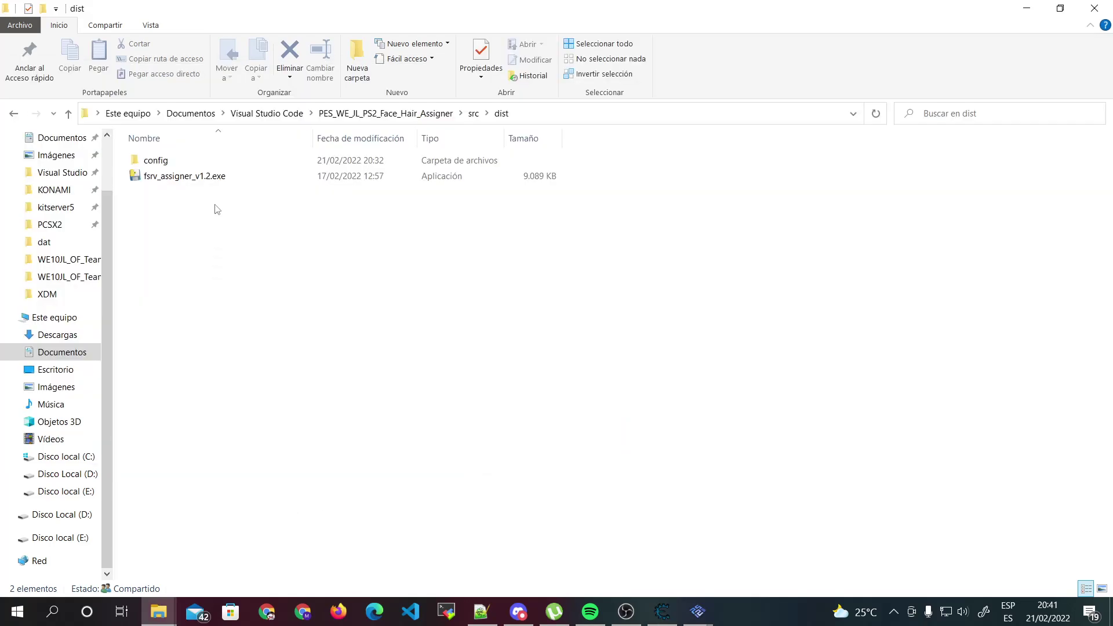
{"action": "double_click", "coordinate": [191, 163]}
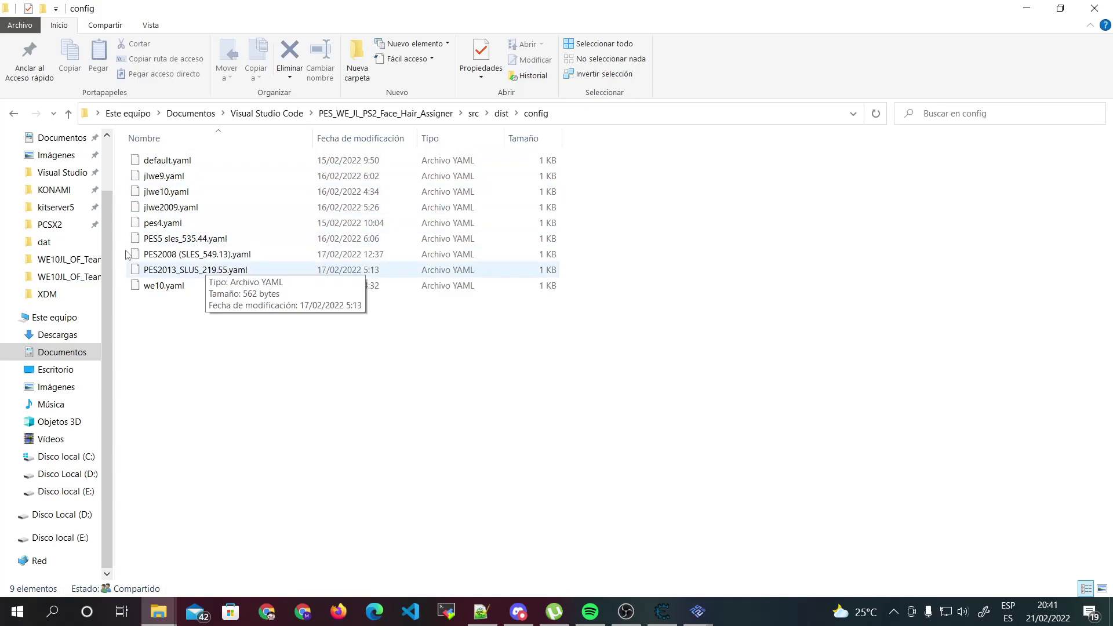
{"action": "left_click", "coordinate": [173, 196]}
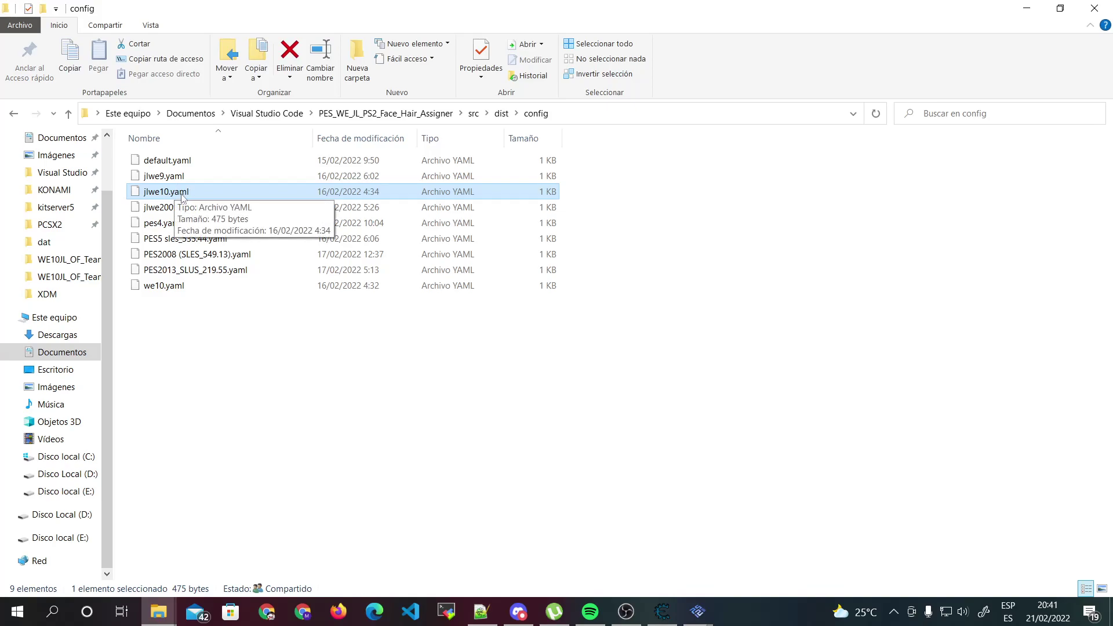
{"action": "right_click", "coordinate": [181, 197]}
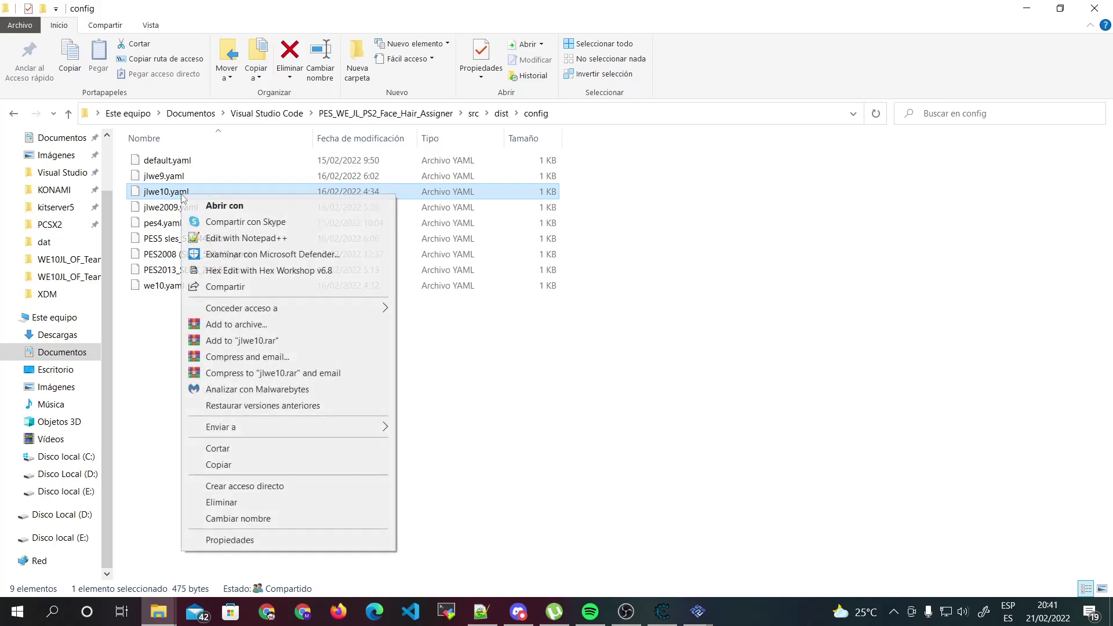
{"action": "left_click", "coordinate": [230, 237]}
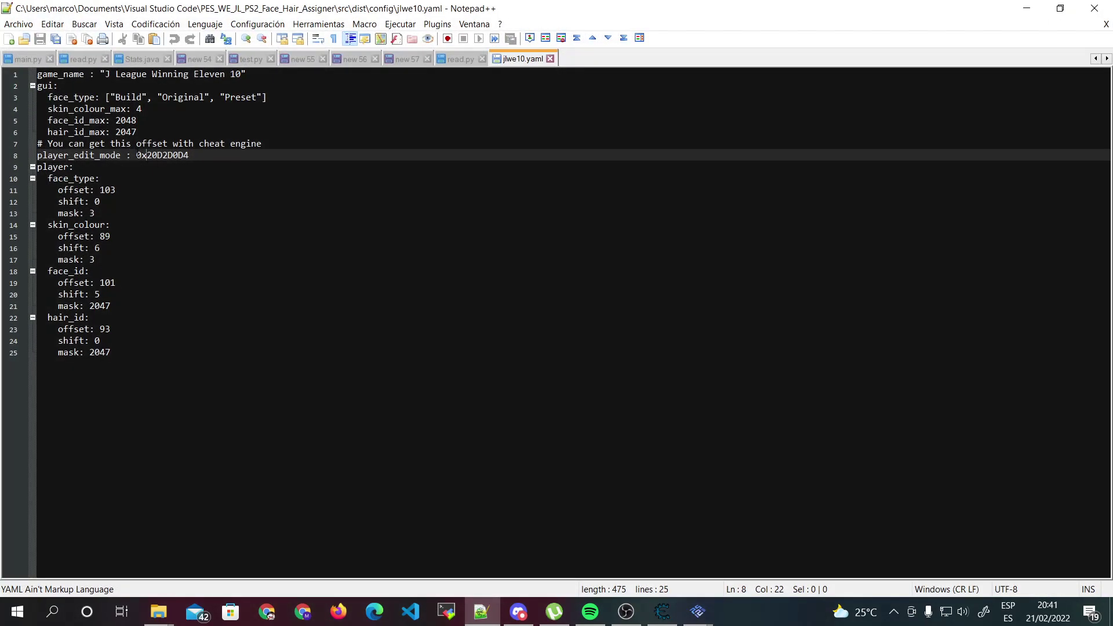
Replace the player_edit_mode value on line 8 with the pasted address as 0x20D2D0D4.
{"action": "double_click", "coordinate": [209, 154]}
{"action": "key", "text": "ctrl+v"}
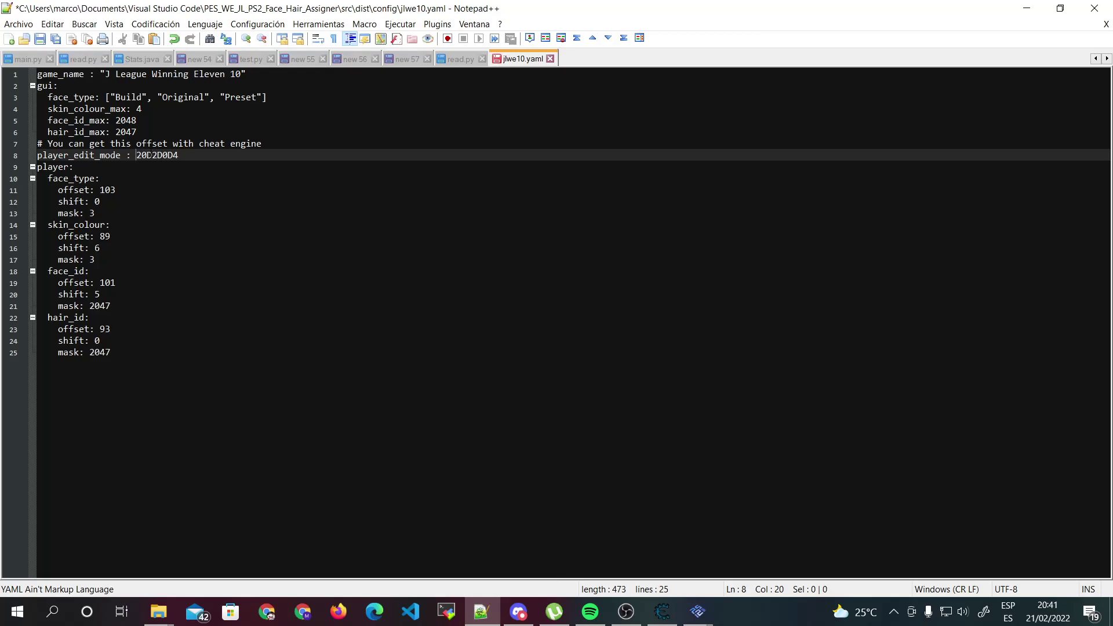
{"action": "type", "text": "0x"}
{"action": "key", "text": "super"}
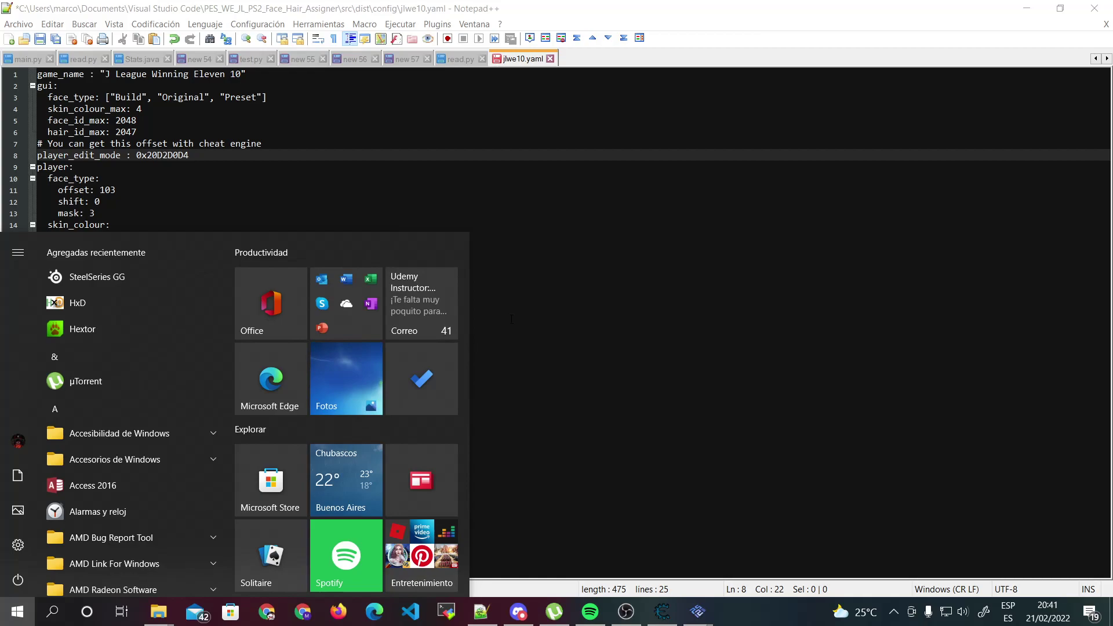
Convert hex 20D2D0D4 to decimal 550686932 in Calculator and copy it.
{"action": "type", "text": "calc"}
{"action": "key", "text": "Return"}
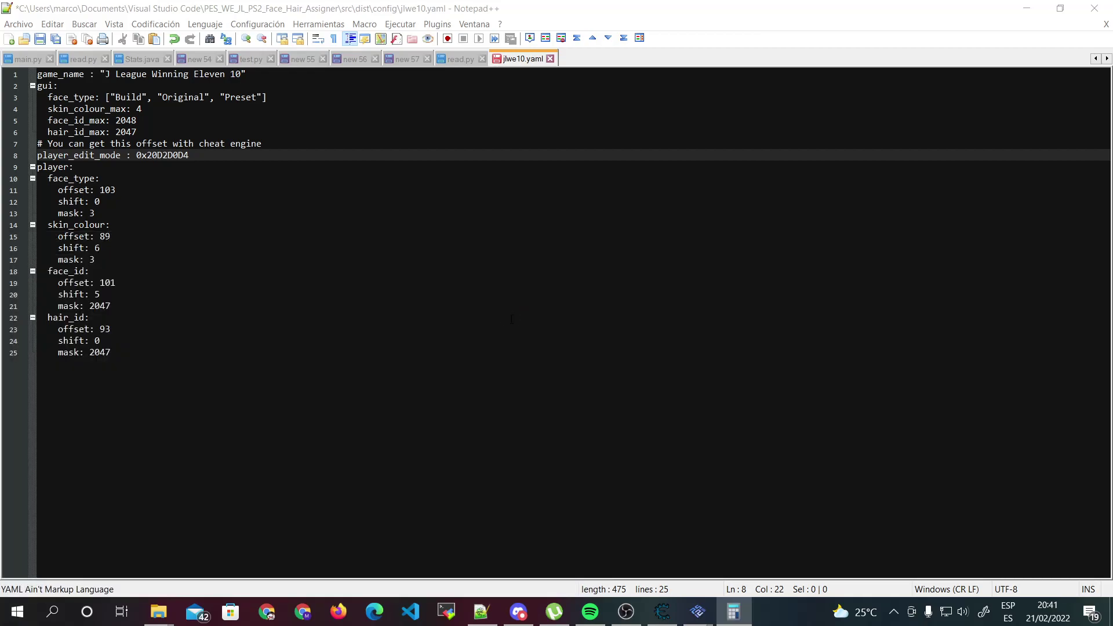
{"action": "left_click_drag", "start_coordinate": [207, 161], "coordinate": [705, 159]}
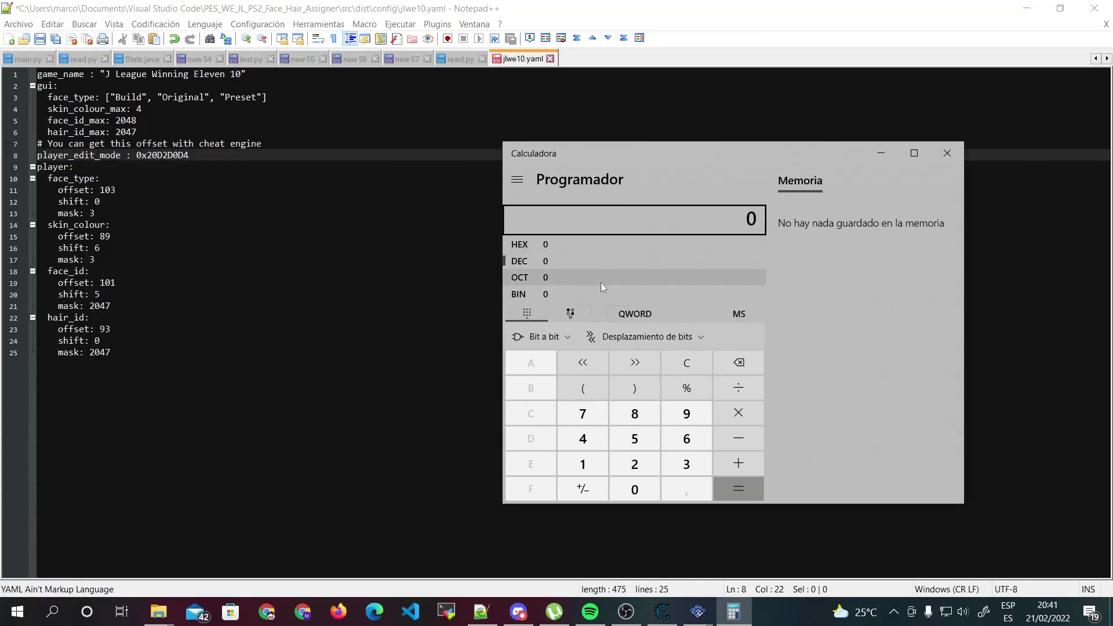
{"action": "left_click", "coordinate": [576, 241]}
{"action": "type", "text": "20D2 D0D4"}
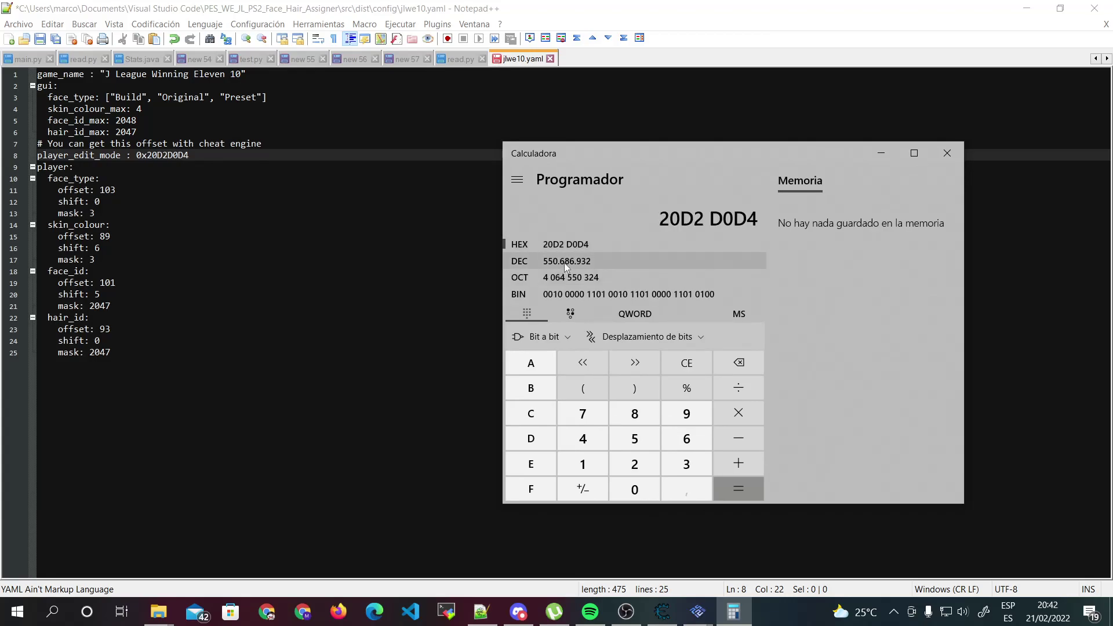
{"action": "left_click", "coordinate": [567, 262]}
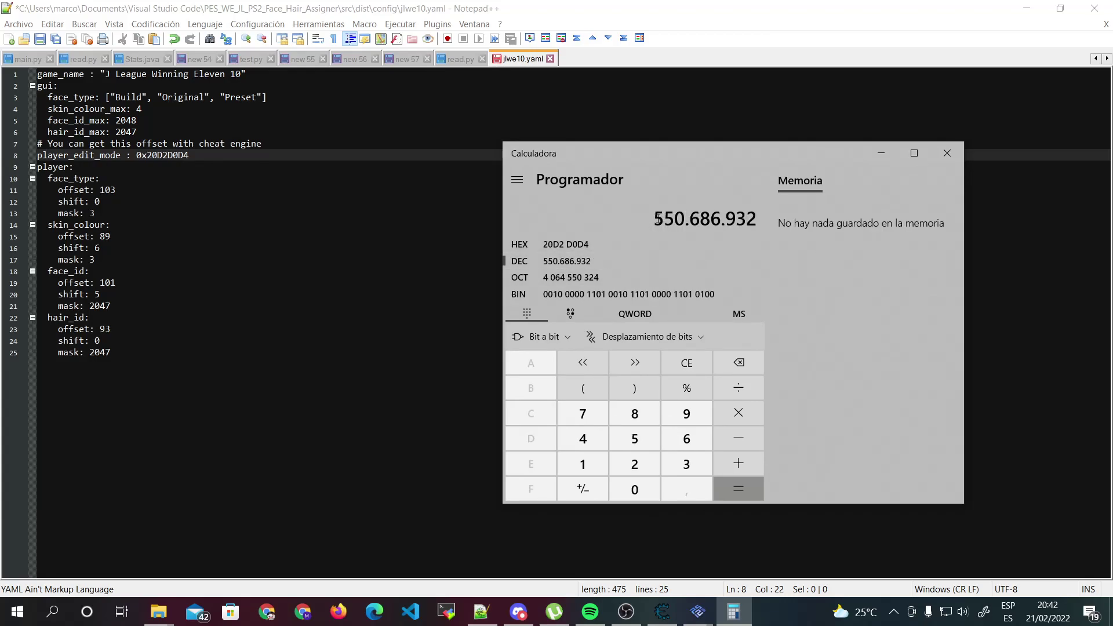
{"action": "left_click_drag", "start_coordinate": [658, 219], "coordinate": [754, 217]}
{"action": "right_click", "coordinate": [739, 218]}
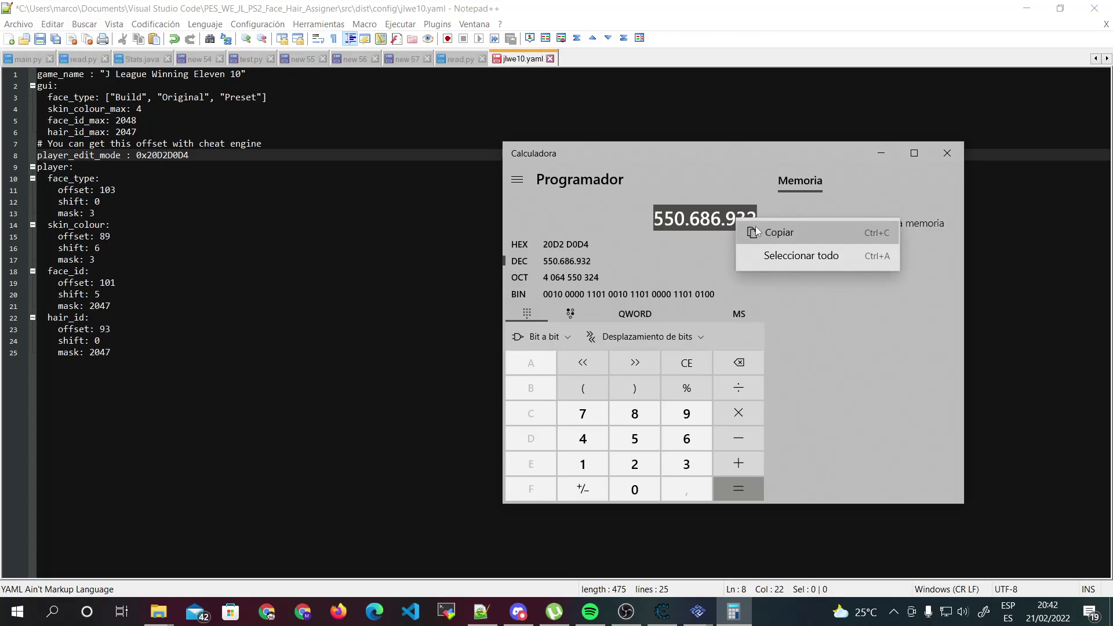
{"action": "left_click", "coordinate": [725, 231]}
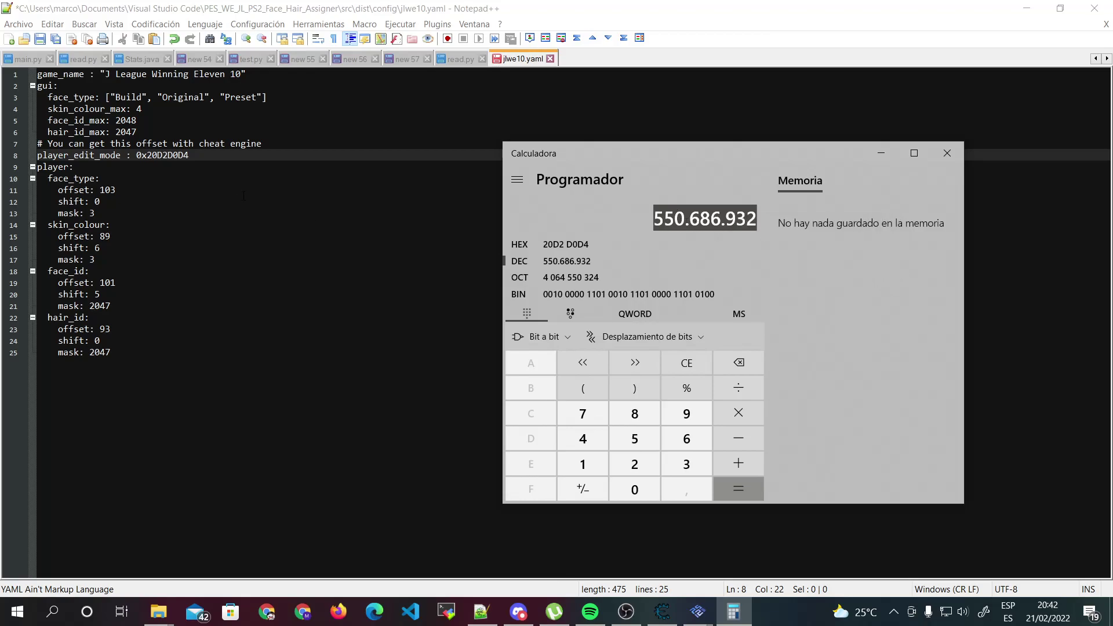
Replace 0x20D2D0D4 on line 8 with 550686932 and save jlwe10.yaml.
{"action": "double_click", "coordinate": [166, 156]}
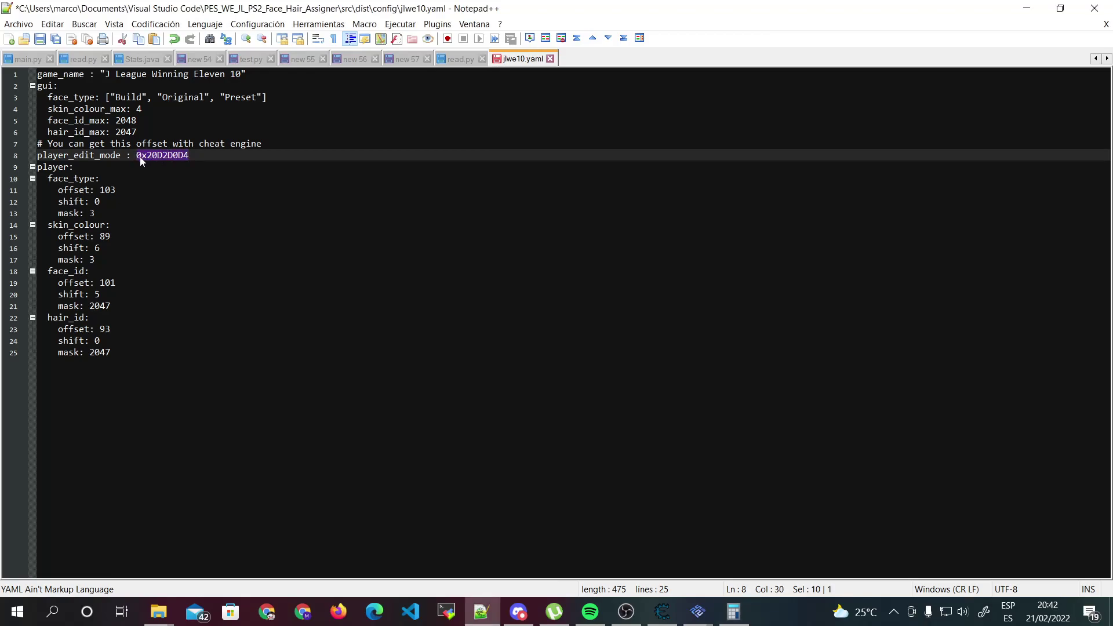
{"action": "key", "text": "ctrl+v"}
{"action": "key", "text": "ctrl+s"}
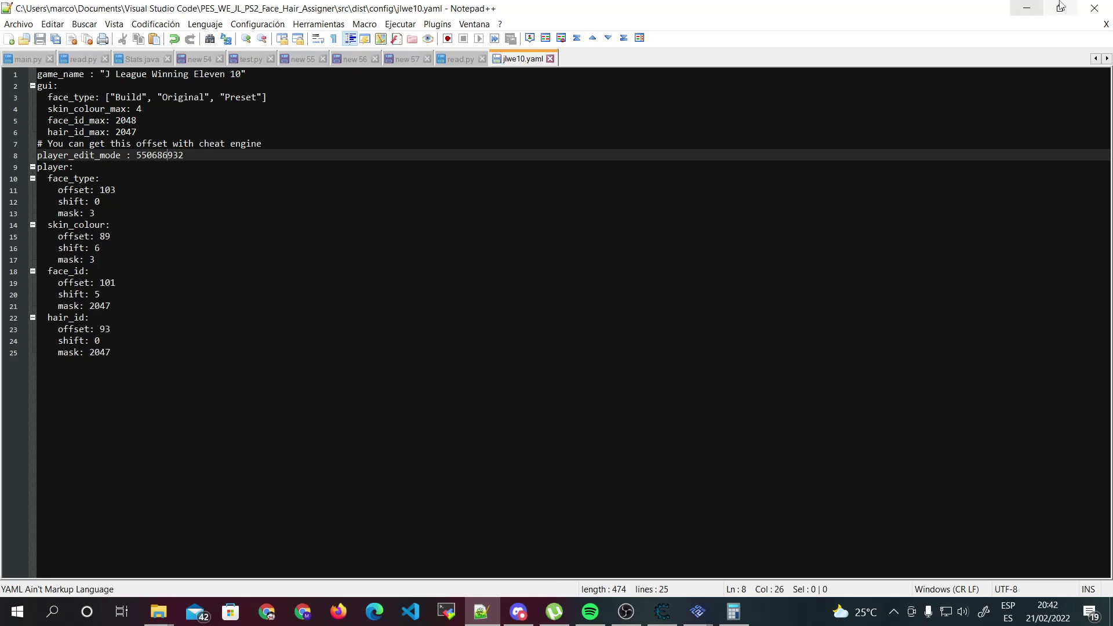
Launch fsrv_assigner_v1.2.exe from the project's src\dist folder.
{"action": "left_click", "coordinate": [1029, 12]}
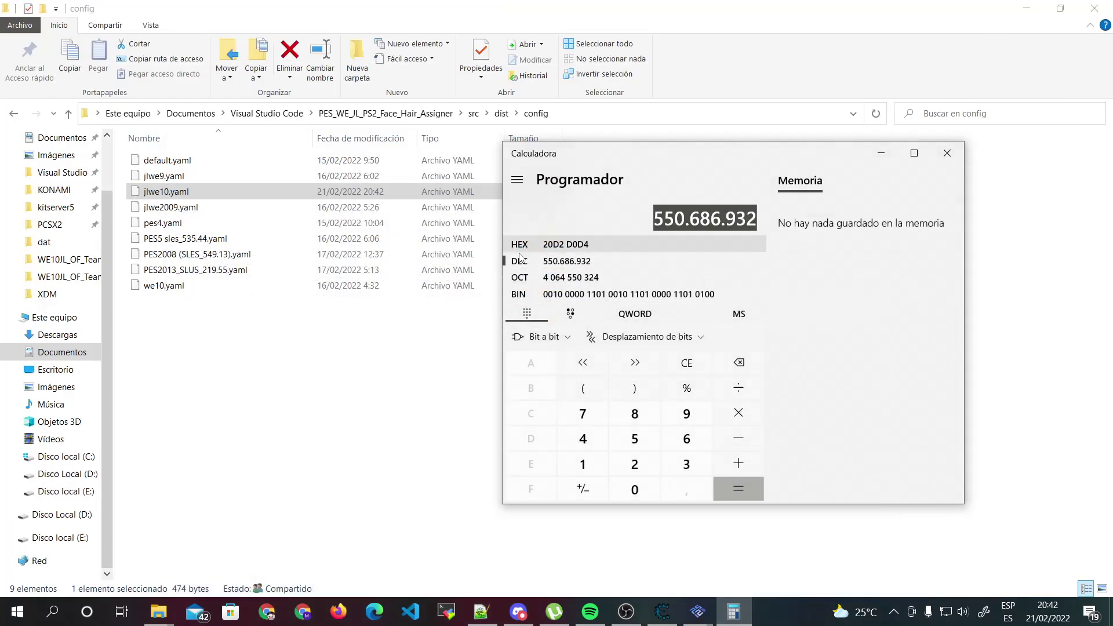
{"action": "left_click", "coordinate": [449, 354]}
{"action": "left_click", "coordinate": [408, 116]}
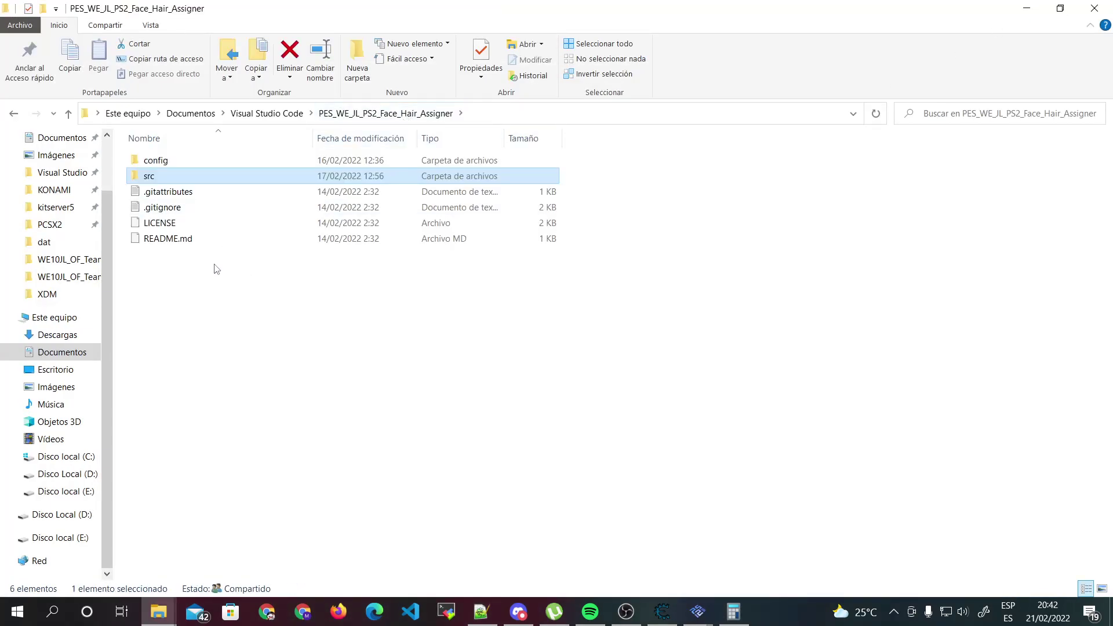
{"action": "double_click", "coordinate": [147, 177]}
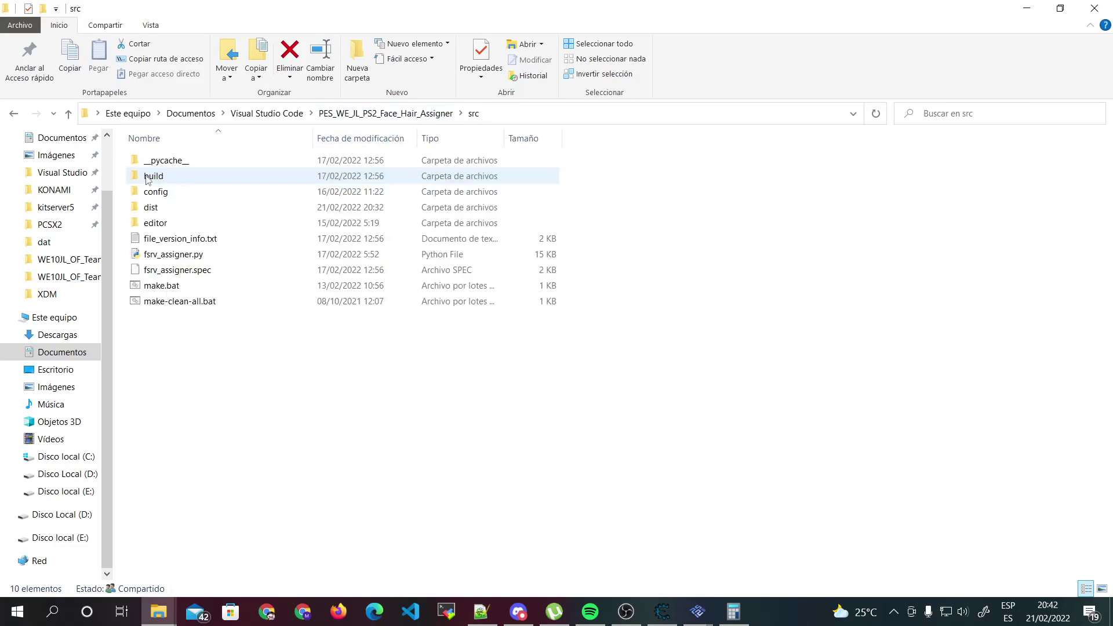
{"action": "double_click", "coordinate": [150, 207]}
{"action": "left_click", "coordinate": [172, 177]}
{"action": "double_click", "coordinate": [172, 177]}
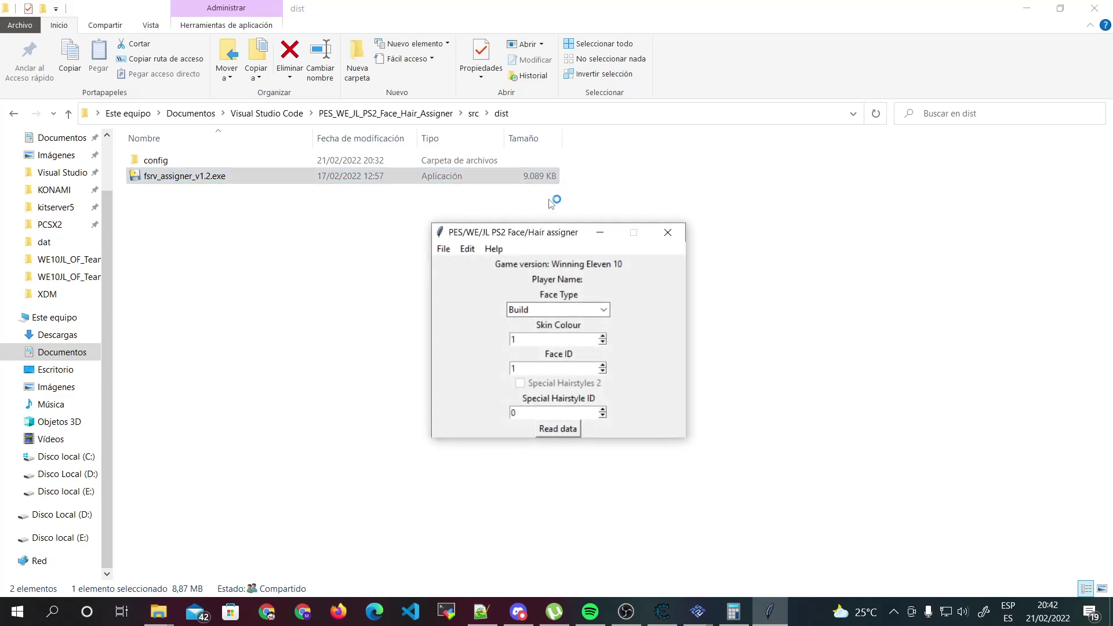
Set the assigner's game version to jlwe10.
{"action": "left_click", "coordinate": [713, 237]}
{"action": "mouse_move", "coordinate": [748, 252]}
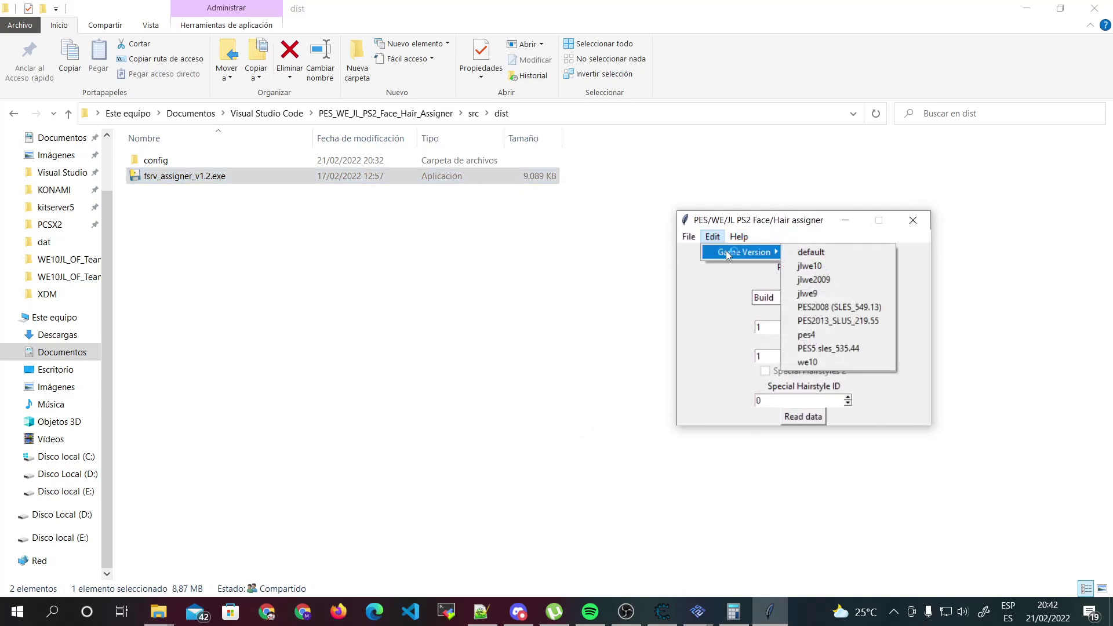
{"action": "left_click", "coordinate": [817, 268]}
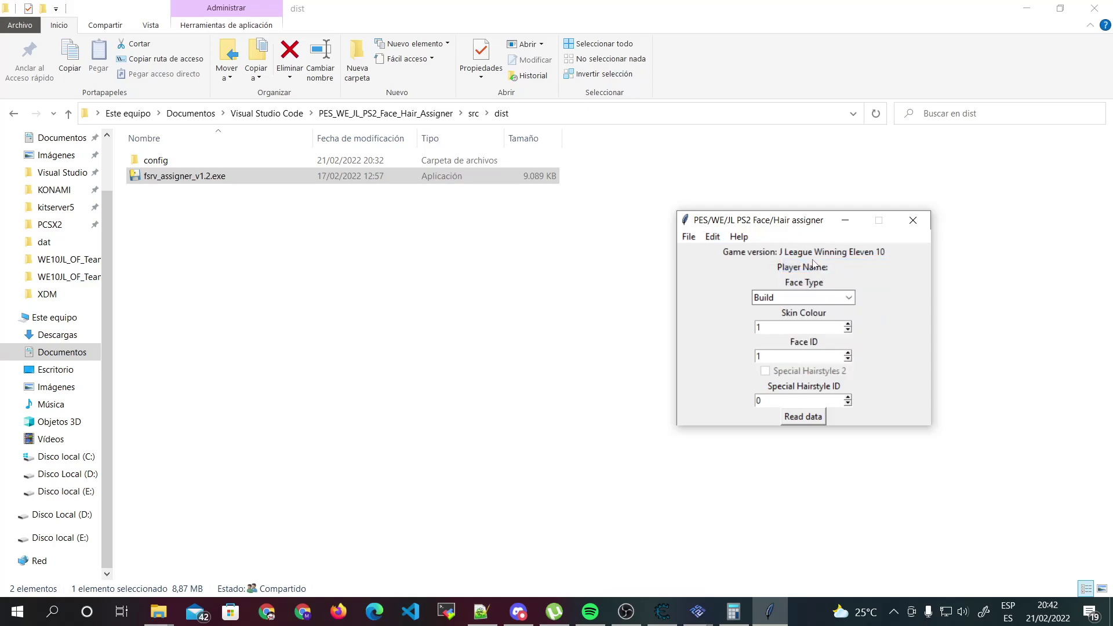
{"action": "left_click", "coordinate": [690, 238]}
{"action": "left_click", "coordinate": [702, 263]}
Reach the striker's head editor through 容姿 > ヘッド in the game's player edit menu.
{"action": "mouse_move", "coordinate": [667, 624]}
{"action": "left_click", "coordinate": [790, 527]}
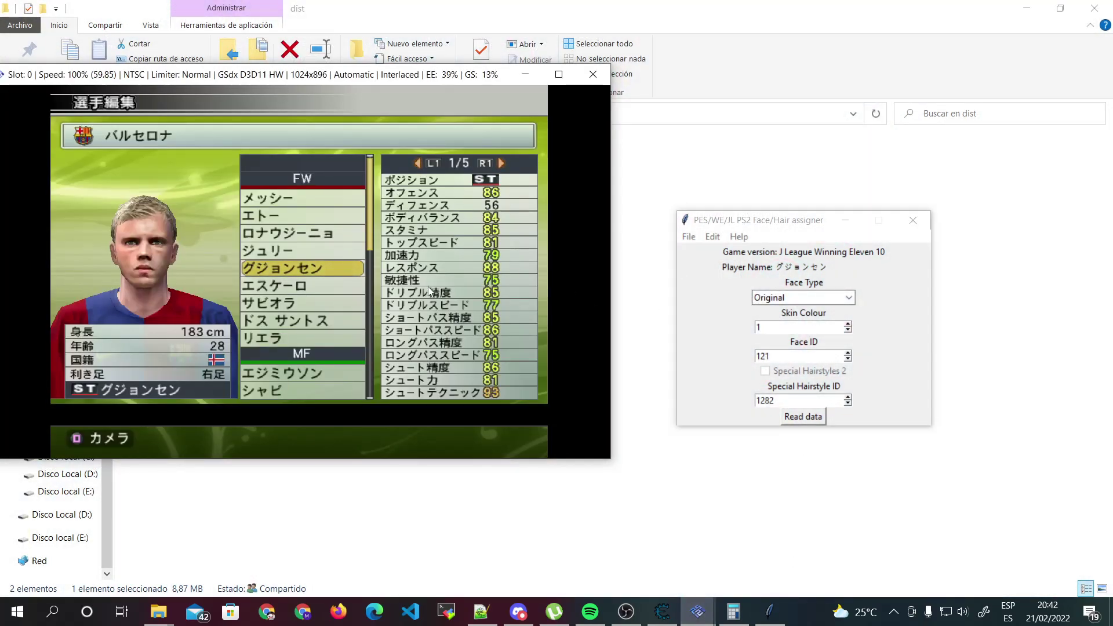
{"action": "key", "text": "Left"}
{"action": "key", "text": "Right"}
{"action": "key", "text": "Return"}
{"action": "key", "text": "Down"}
{"action": "key", "text": "Down"}
{"action": "key", "text": "Down"}
{"action": "key", "text": "Down"}
{"action": "key", "text": "Down"}
{"action": "key", "text": "Up"}
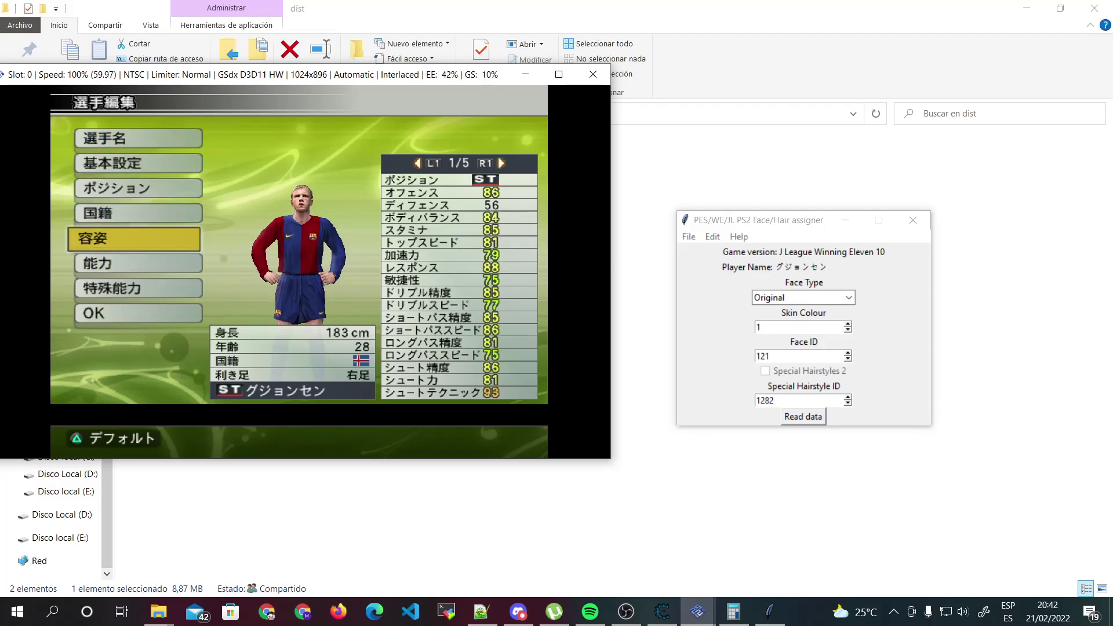
{"action": "key", "text": "Down"}
{"action": "key", "text": "Down"}
{"action": "key", "text": "Up"}
{"action": "key", "text": "Up"}
{"action": "key", "text": "Return"}
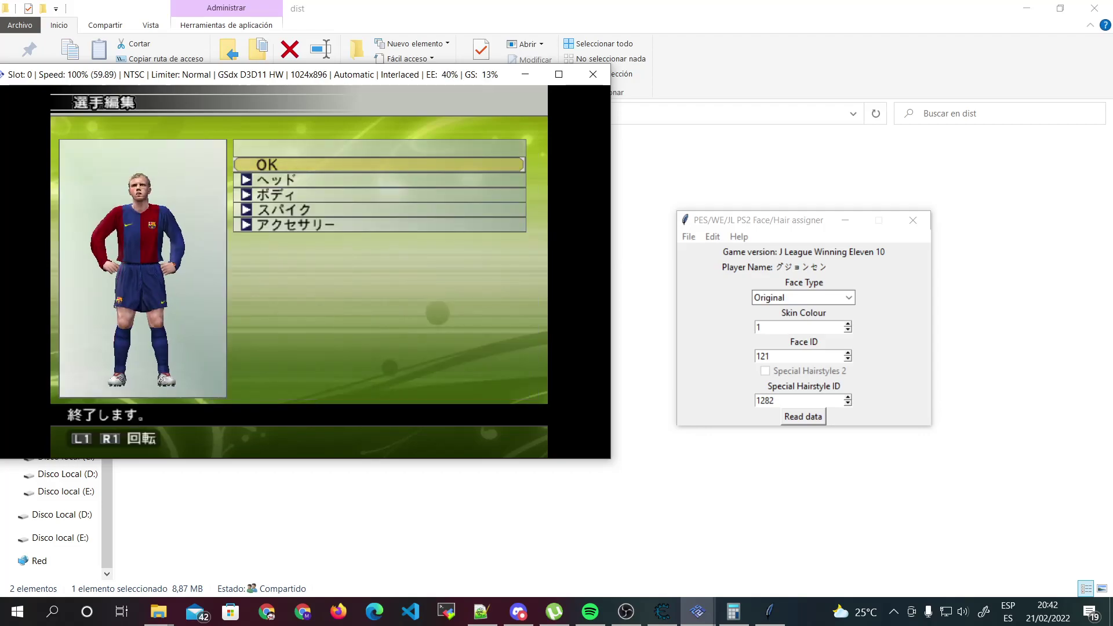
{"action": "key", "text": "Return"}
{"action": "key", "text": "Return"}
{"action": "key", "text": "Down"}
{"action": "key", "text": "Return"}
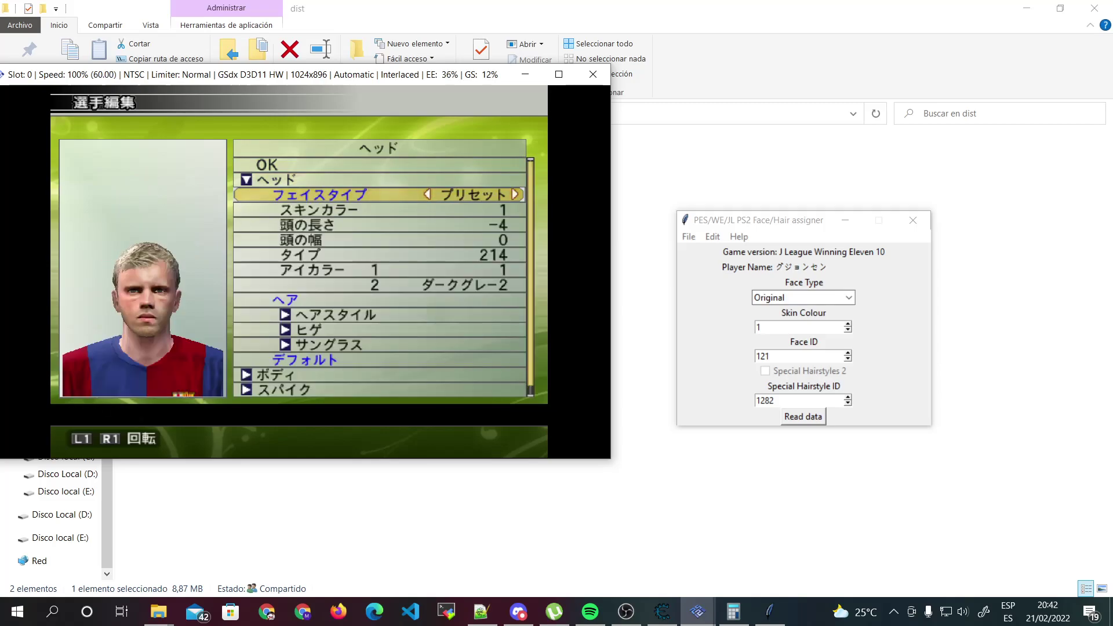
Step the Face ID up from 122 to 128, previewing each face live on Gudjohnsen.
{"action": "left_click", "coordinate": [849, 353]}
{"action": "left_click", "coordinate": [849, 353]}
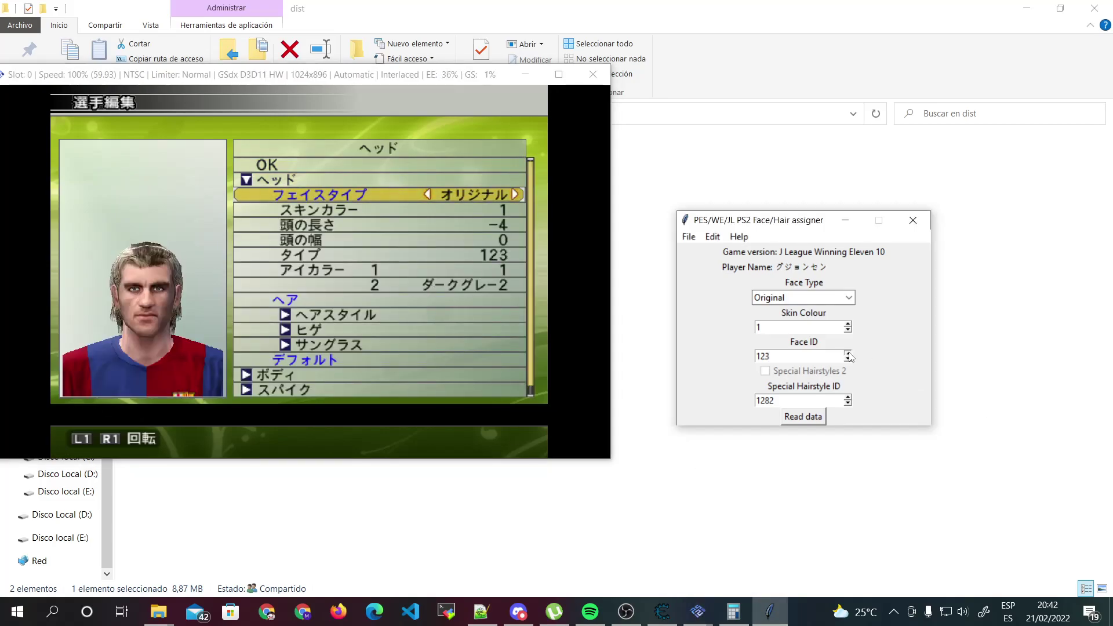
{"action": "left_click", "coordinate": [849, 353]}
{"action": "left_click", "coordinate": [849, 353]}
{"action": "left_click", "coordinate": [849, 354]}
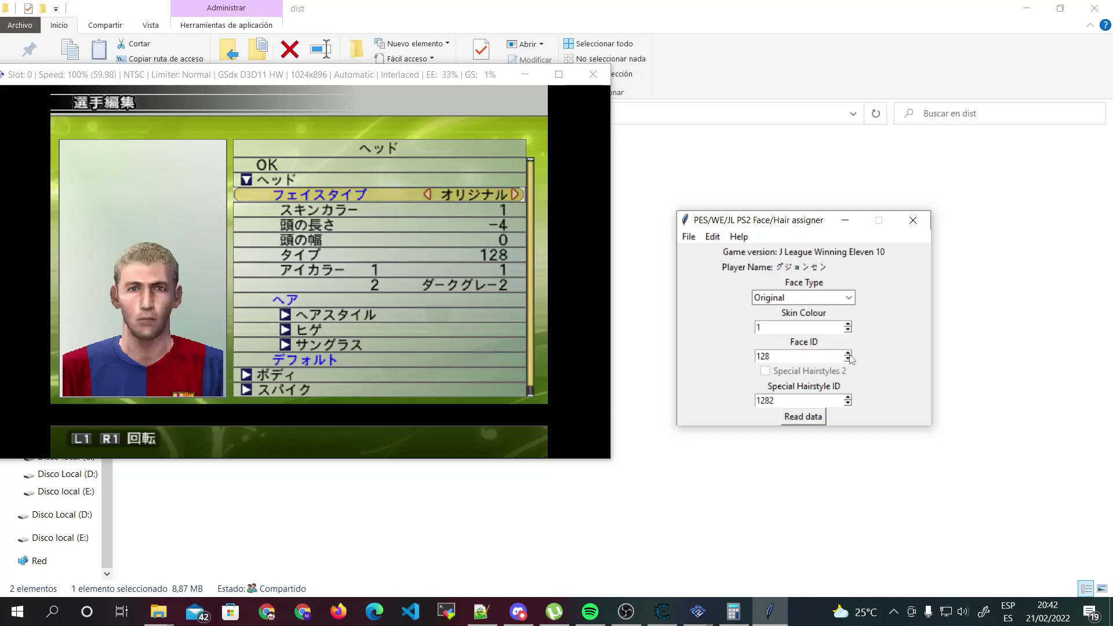
Step the Face ID back down through 124, 122 and 120, settling on face 118.
{"action": "left_click", "coordinate": [849, 360]}
{"action": "left_click", "coordinate": [849, 360]}
{"action": "left_click", "coordinate": [850, 359]}
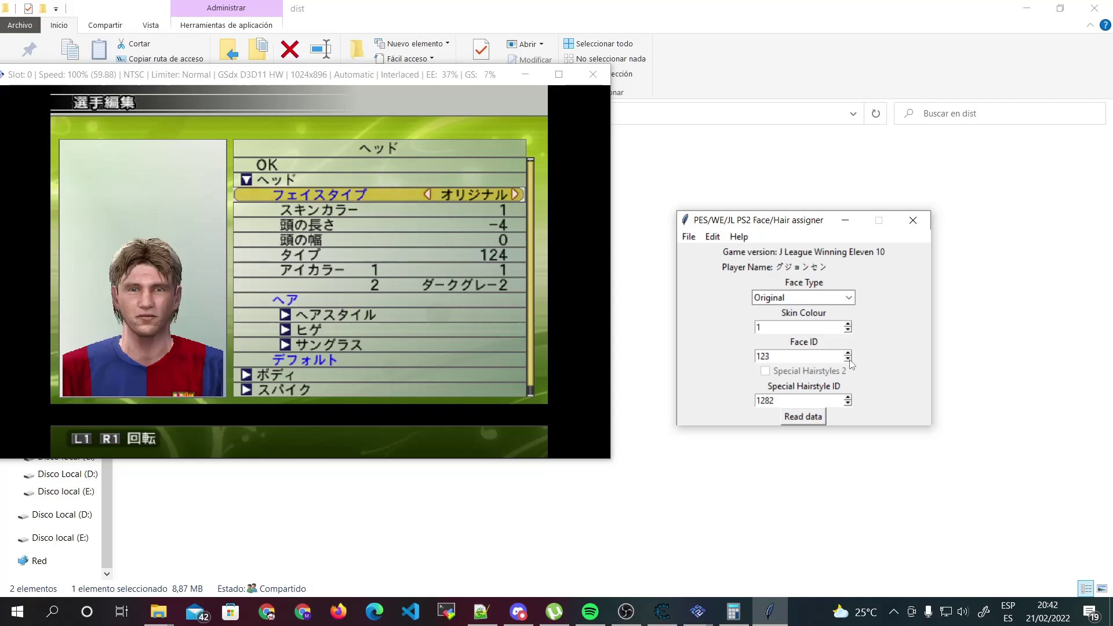
{"action": "left_click", "coordinate": [849, 360]}
{"action": "left_click", "coordinate": [850, 360]}
{"action": "left_click", "coordinate": [850, 360]}
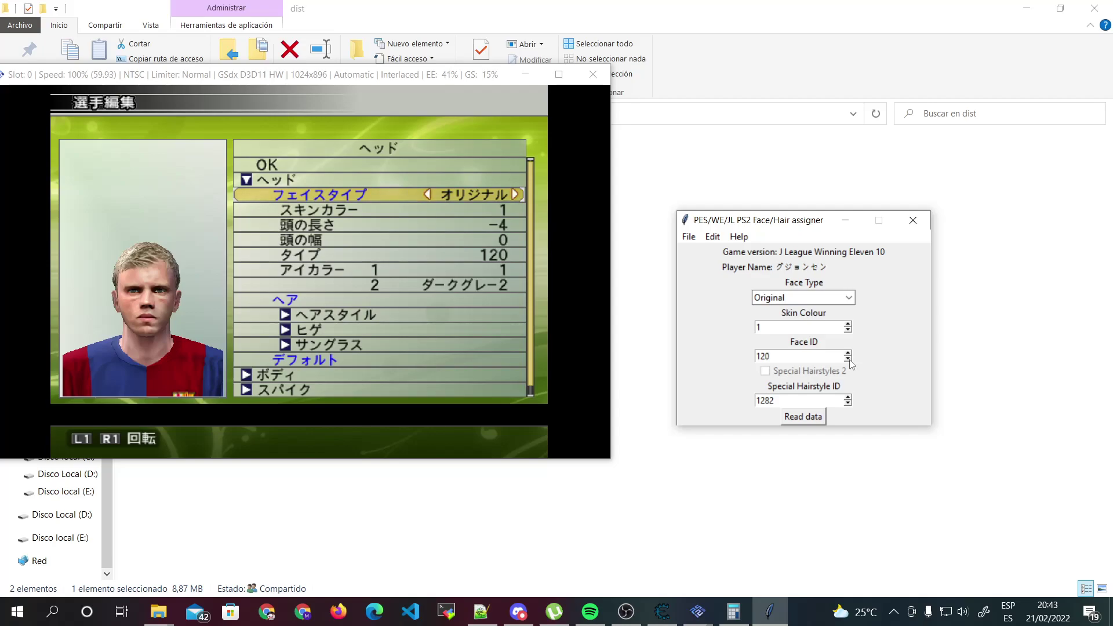
{"action": "left_click", "coordinate": [849, 353]}
{"action": "left_click", "coordinate": [849, 353]}
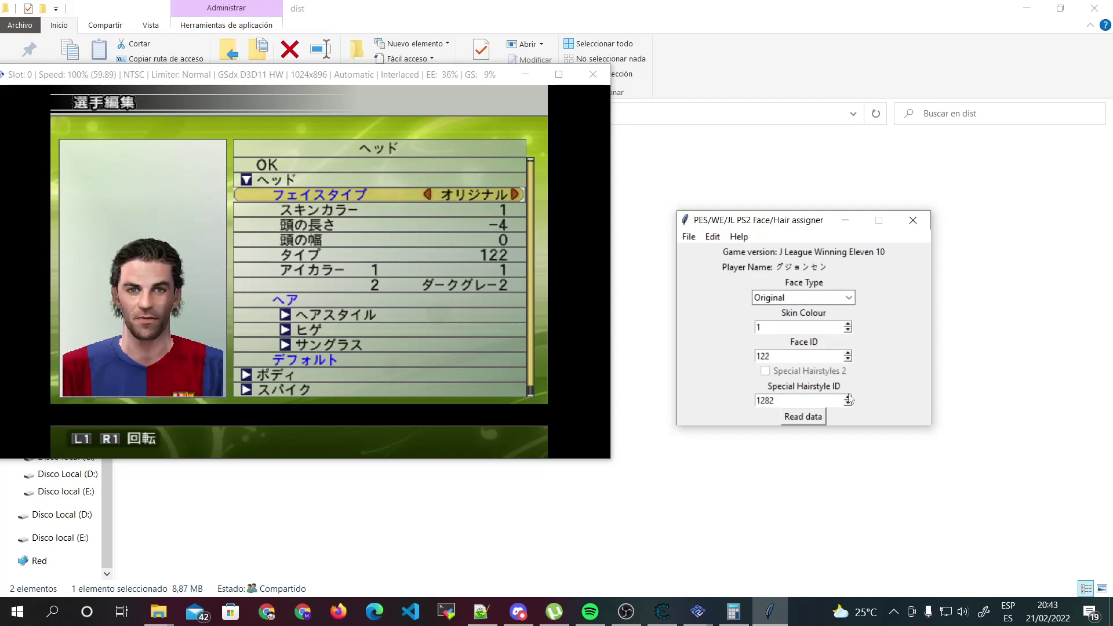
{"action": "left_click", "coordinate": [851, 360]}
{"action": "left_click", "coordinate": [850, 360]}
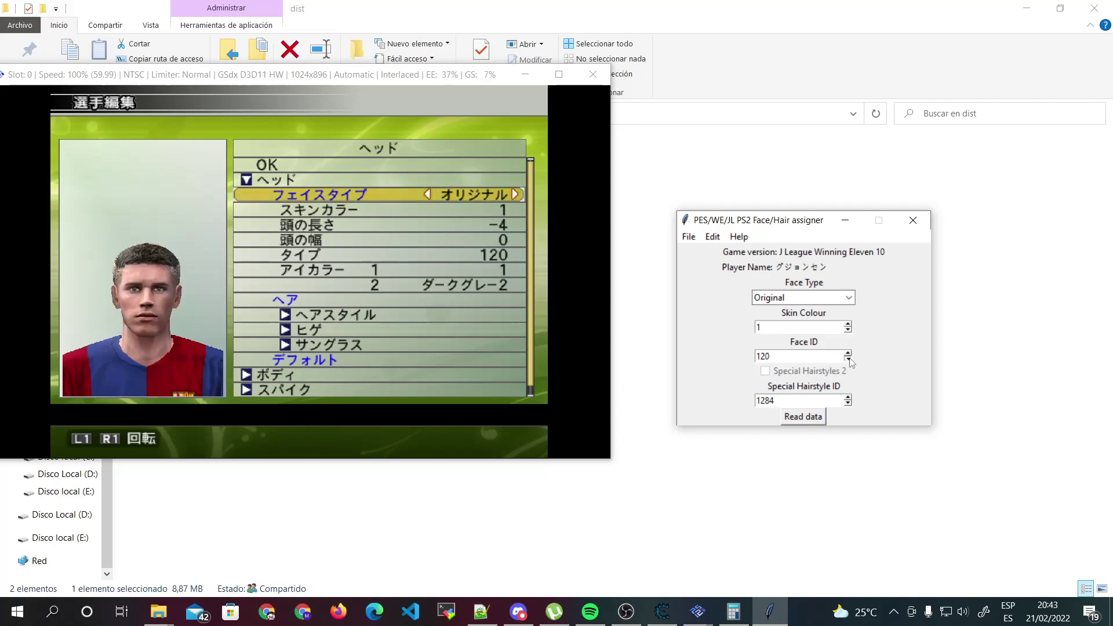
{"action": "left_click", "coordinate": [850, 360]}
{"action": "left_click", "coordinate": [850, 360]}
{"action": "left_click", "coordinate": [850, 359]}
{"action": "left_click", "coordinate": [850, 359]}
{"action": "left_click", "coordinate": [850, 359]}
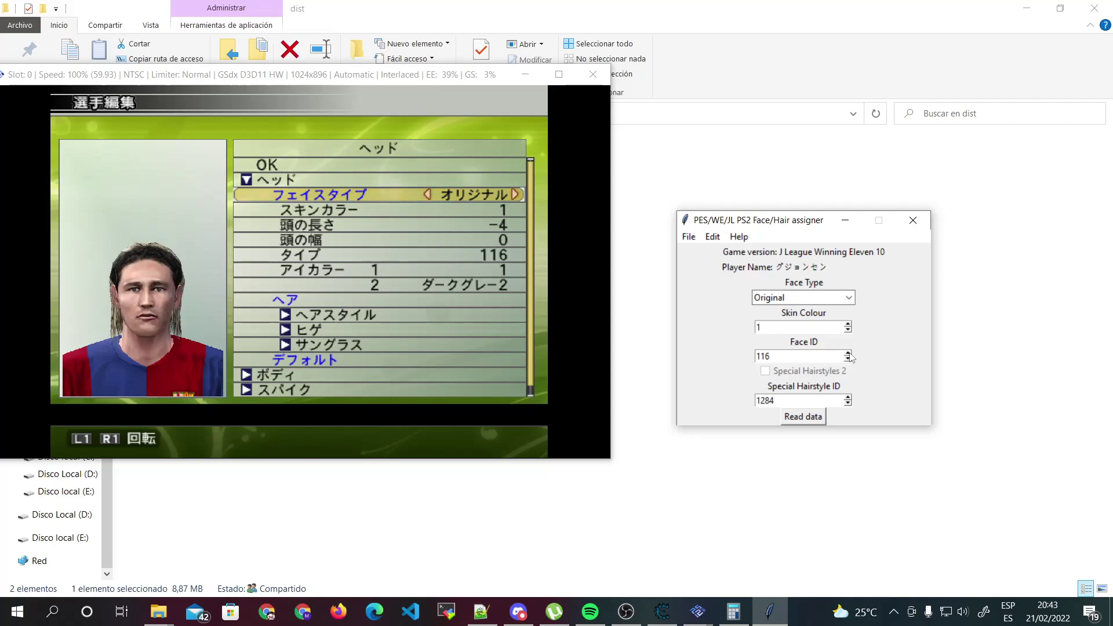
{"action": "left_click", "coordinate": [848, 353]}
{"action": "left_click", "coordinate": [848, 353]}
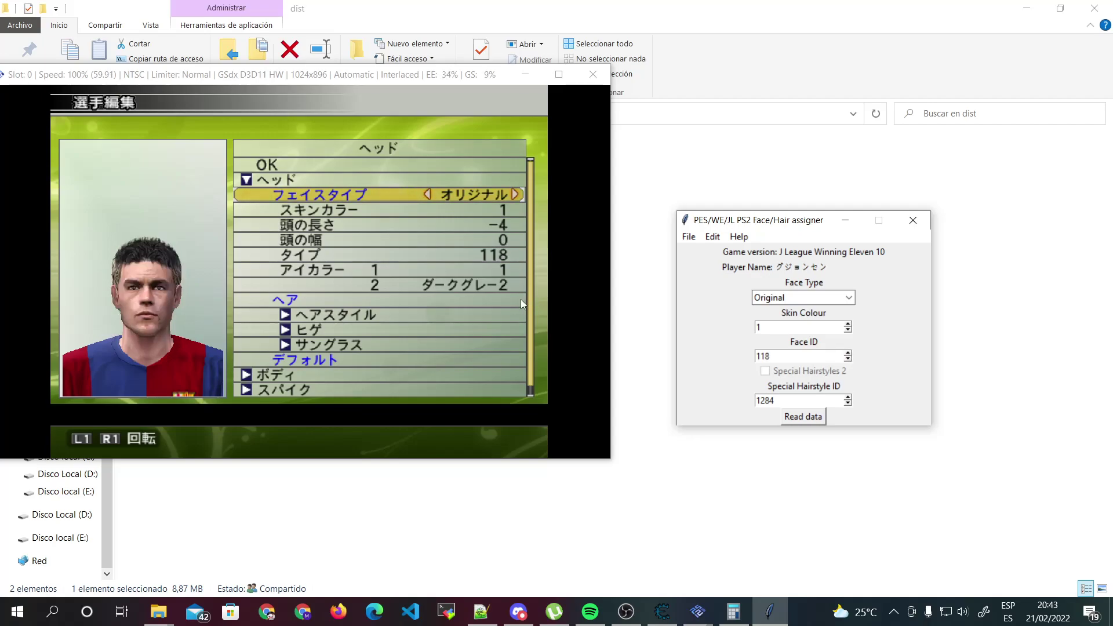